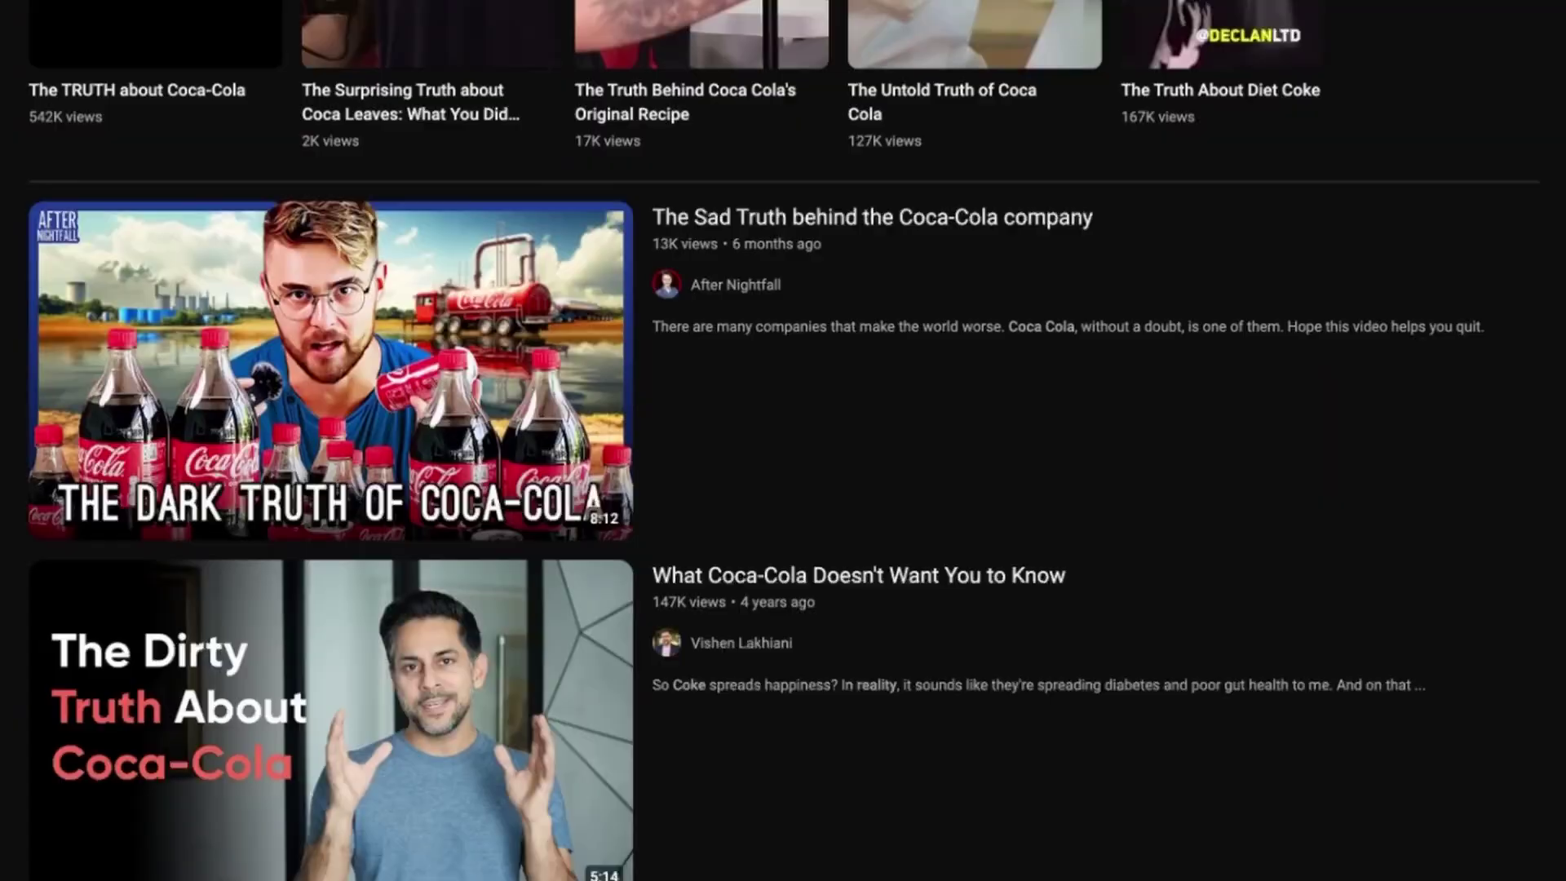
pyautogui.scroll(5, 782, 440)
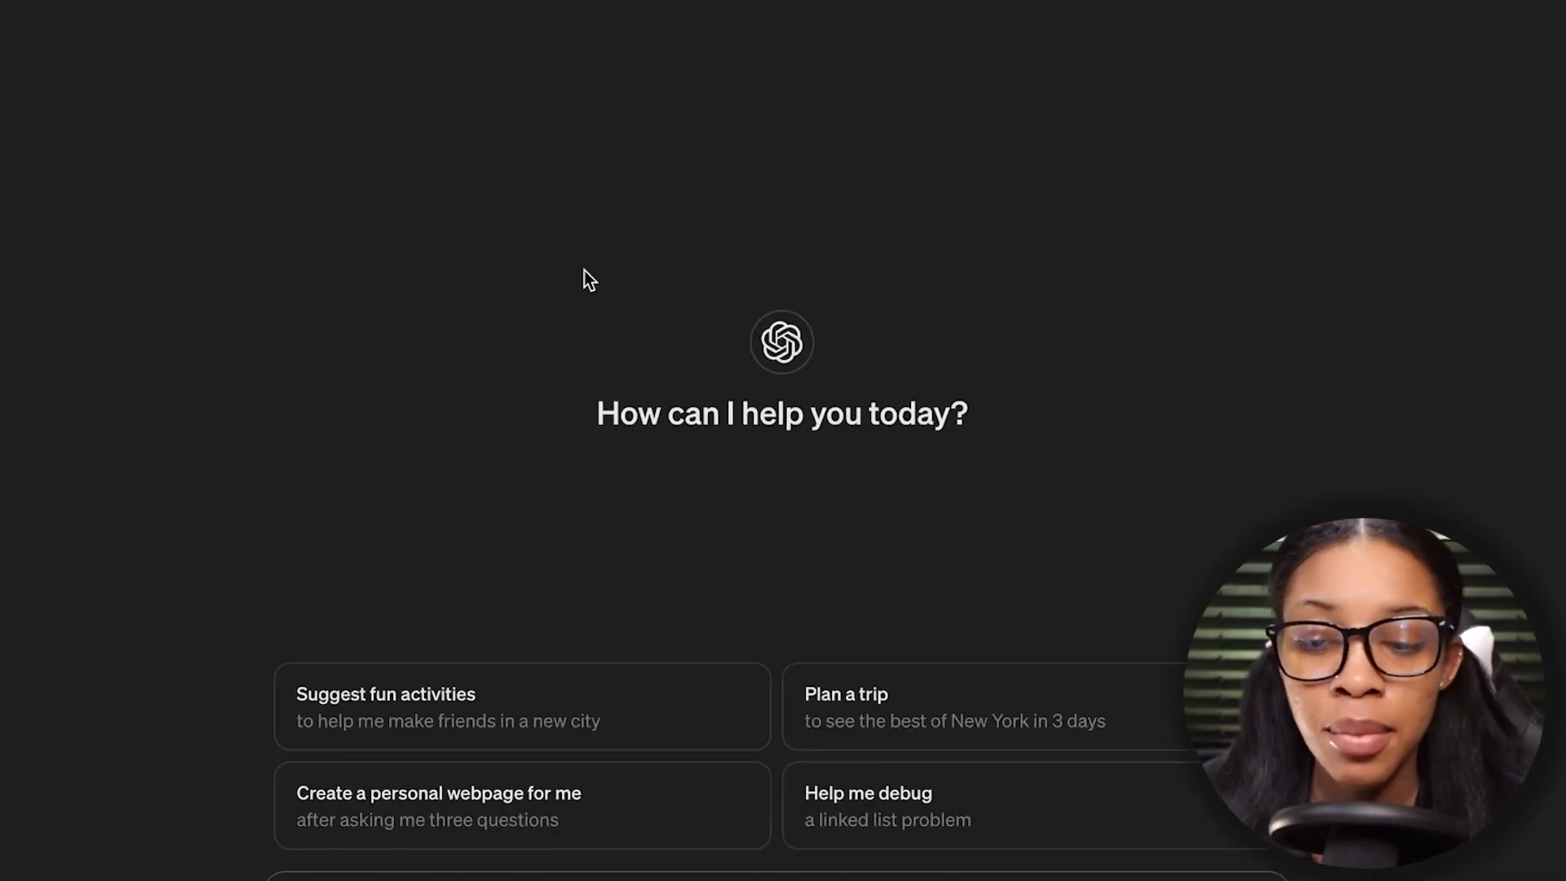
# - Ask ChatGPT for 10 specific YouTube video ideas for a business stories channel about successful companies, businesses and business people
pyautogui.click(521, 808)
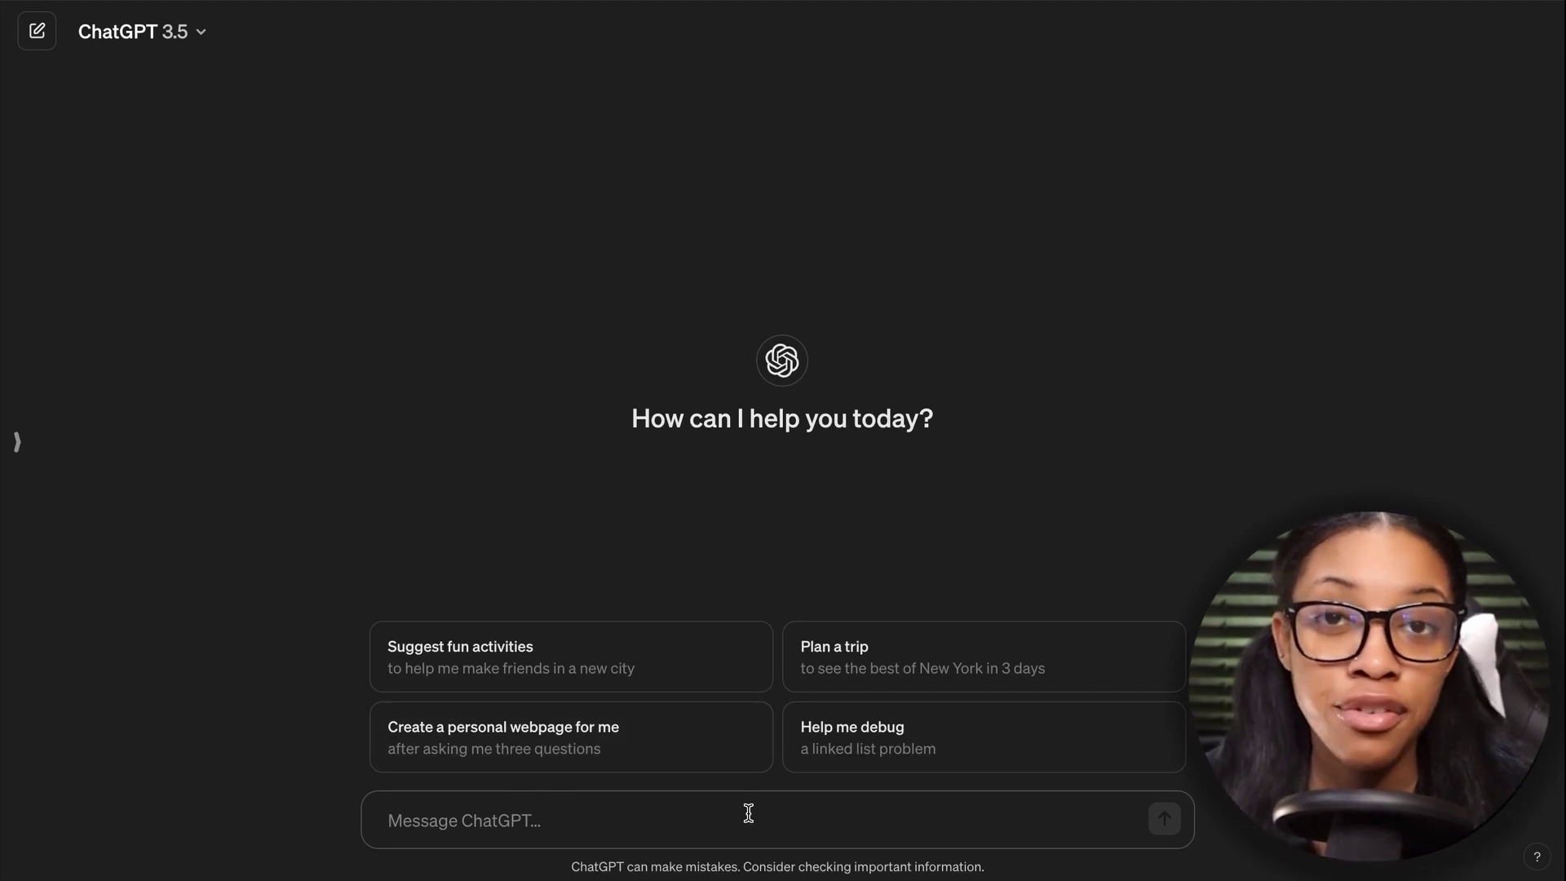
pyautogui.write('give me 10 youtube video ideas for a business stories youtube channel about successful companies/businesses/business people (be specific)')
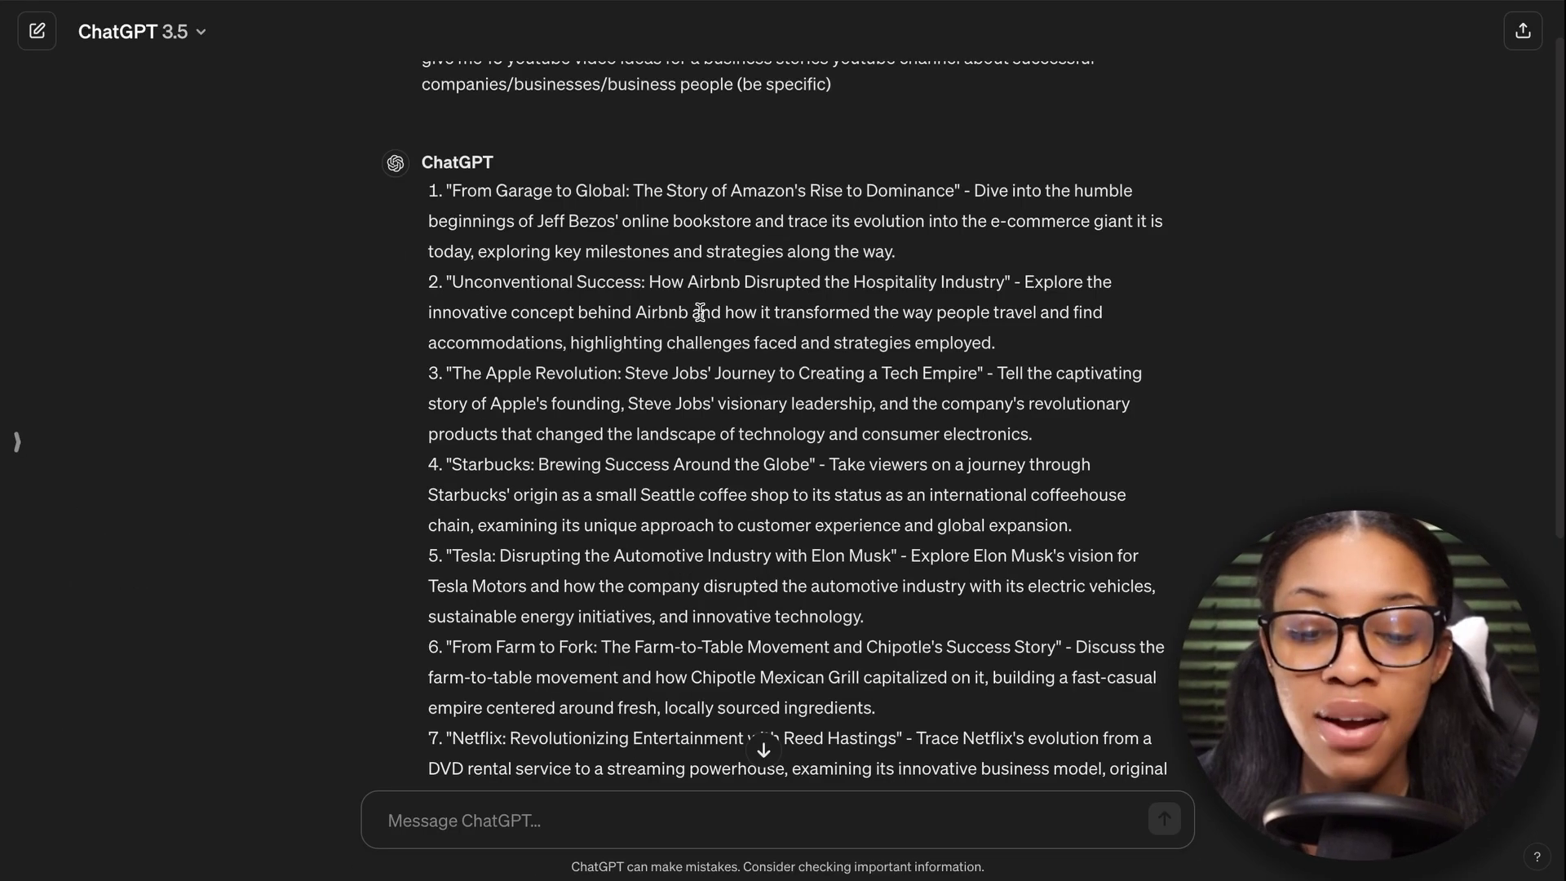
# - Read through the suggested video ideas, highlighting the titles about Netflix and Apple
pyautogui.scroll(-1, 699, 312)
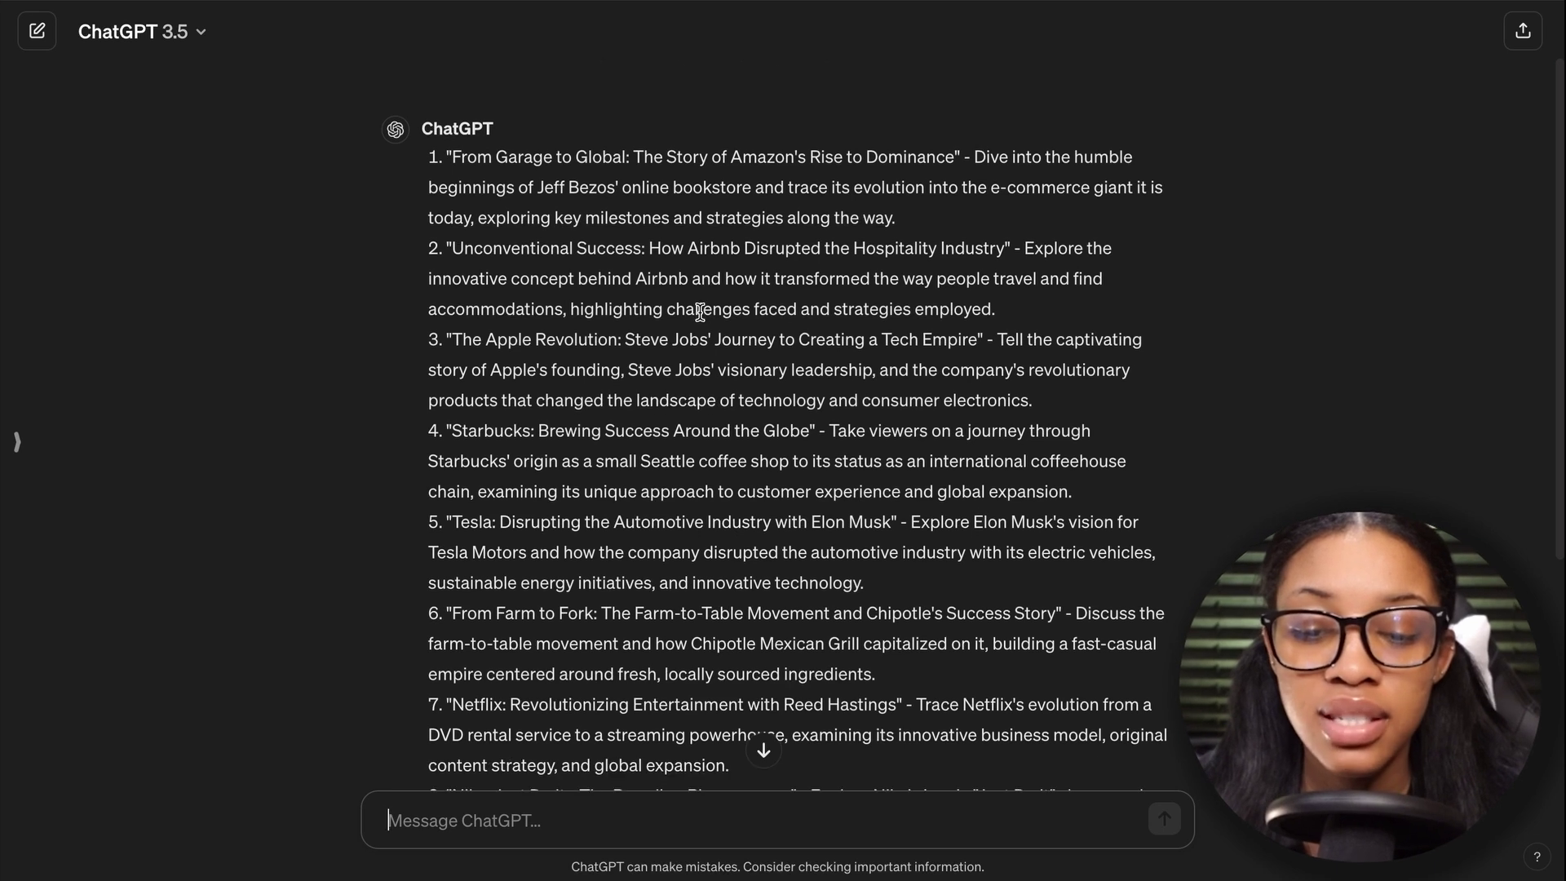
pyautogui.scroll(-5, 605, 202)
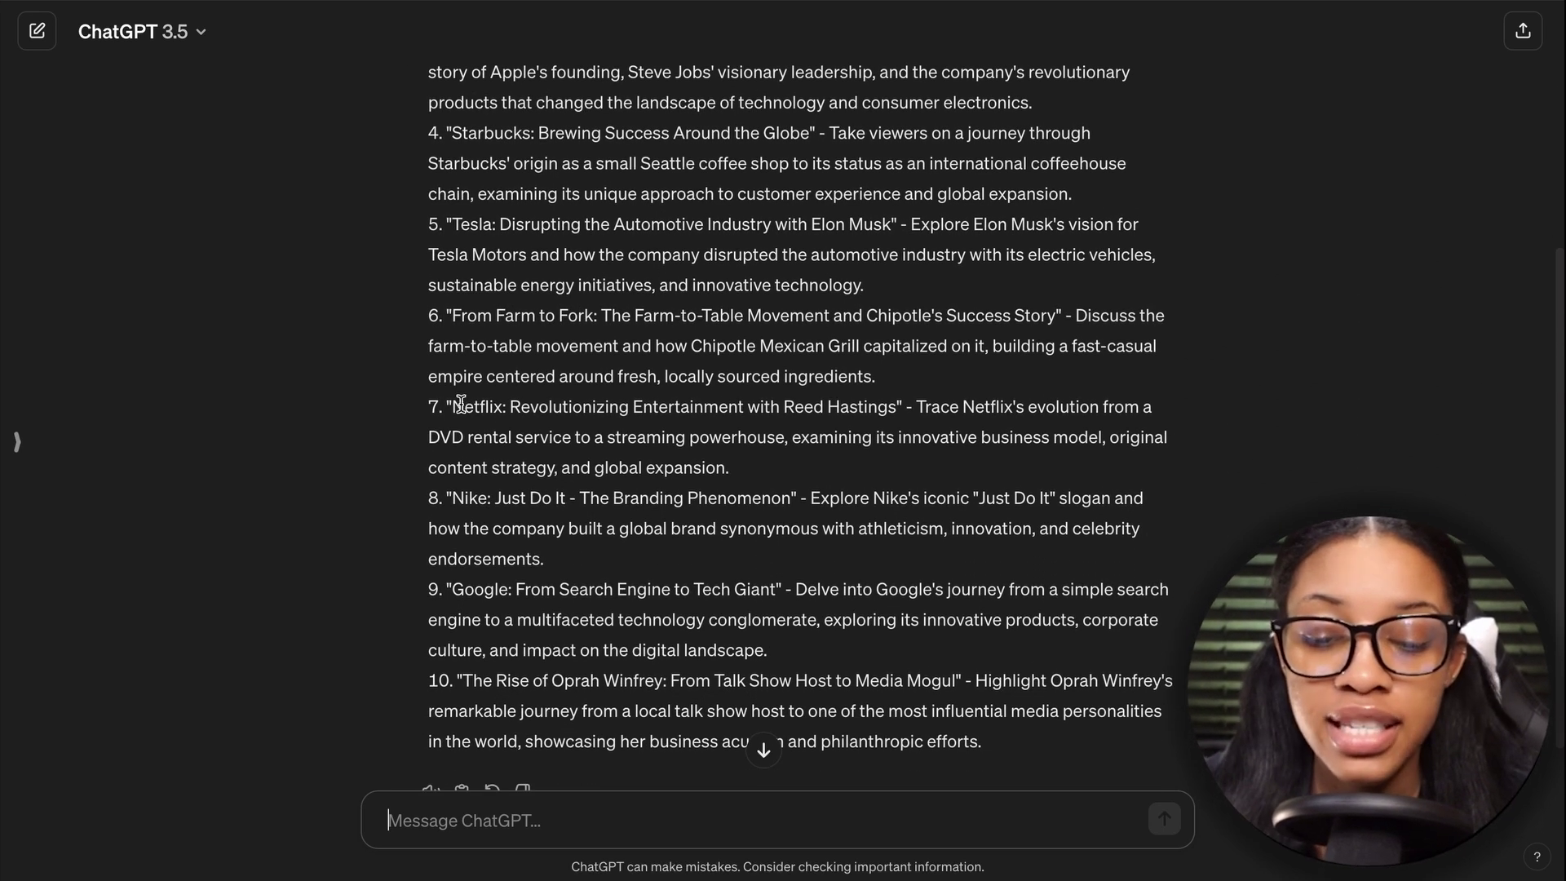
pyautogui.moveTo(454, 407); pyautogui.dragTo(906, 408)
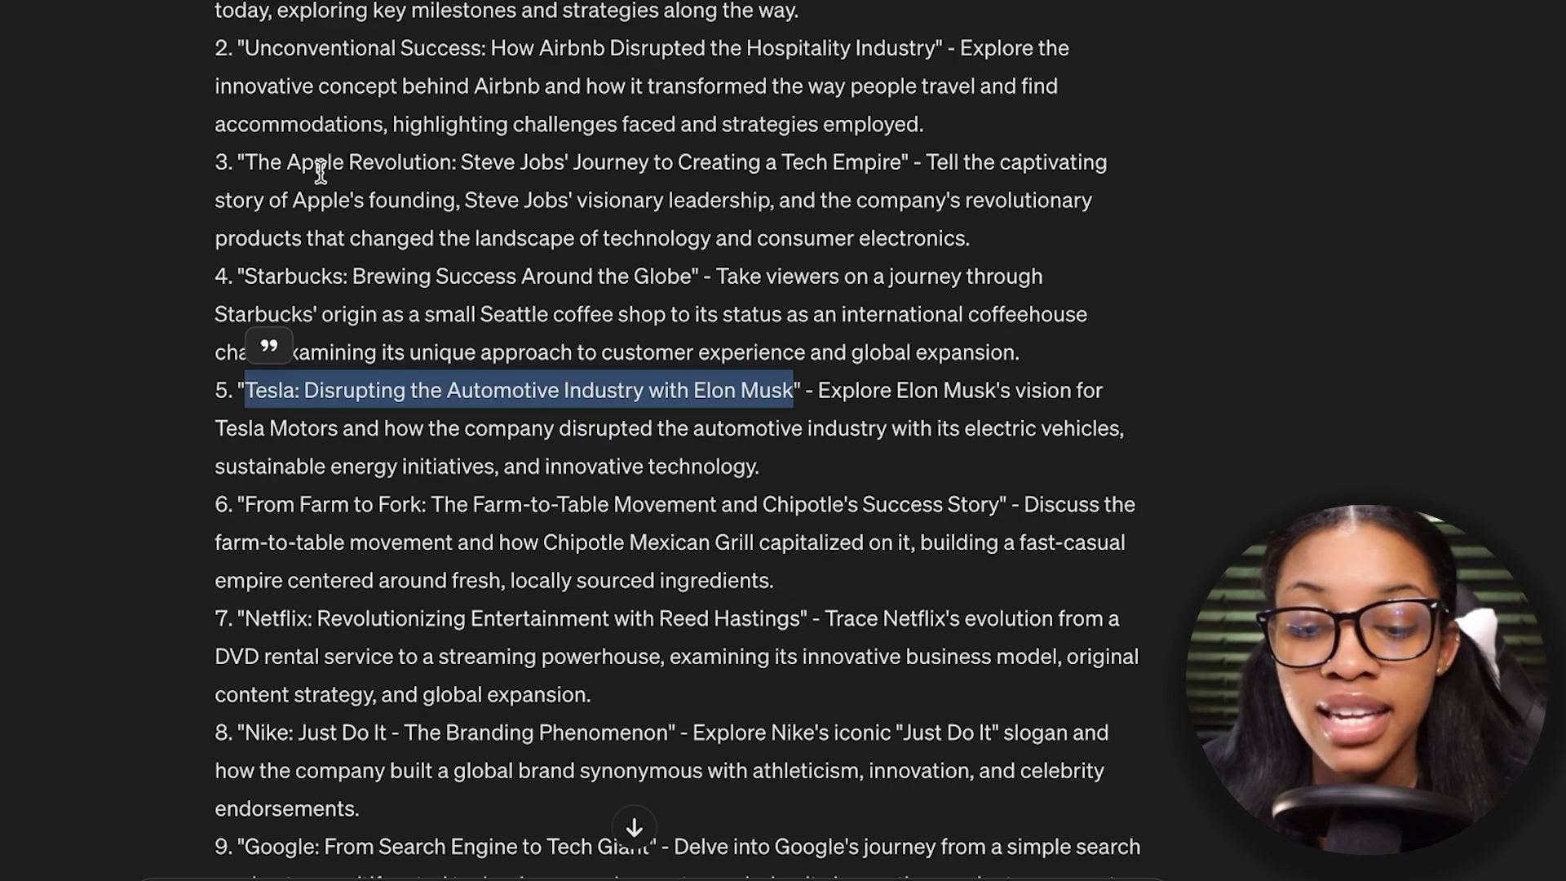
pyautogui.moveTo(248, 163); pyautogui.dragTo(902, 163)
pyautogui.scroll(-1, 794, 346)
pyautogui.scroll(3, 795, 346)
pyautogui.click(802, 339)
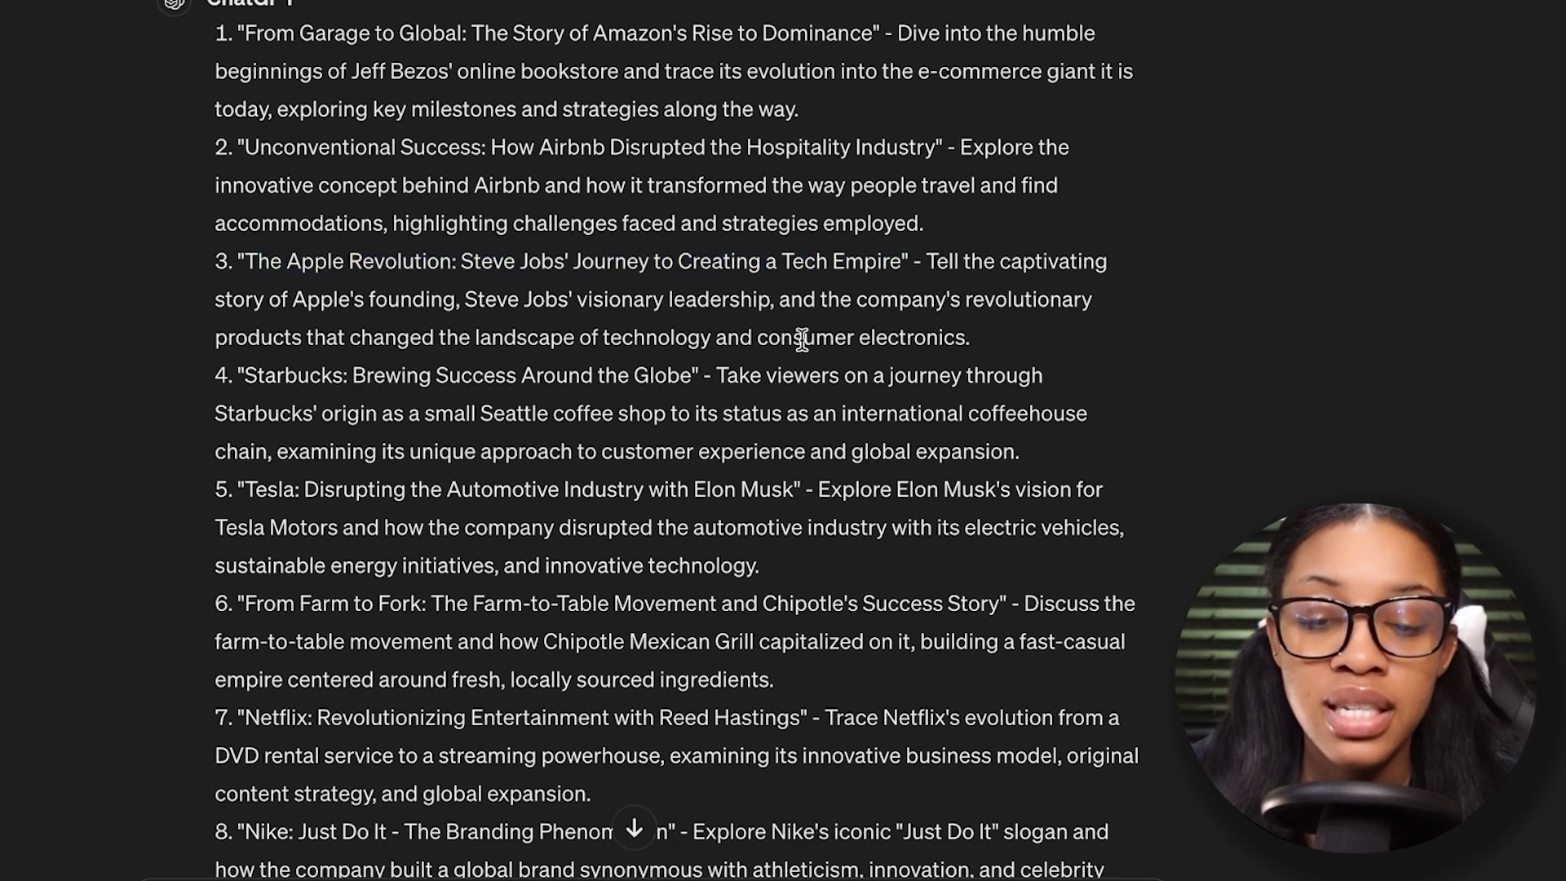
pyautogui.scroll(-8, 657, 311)
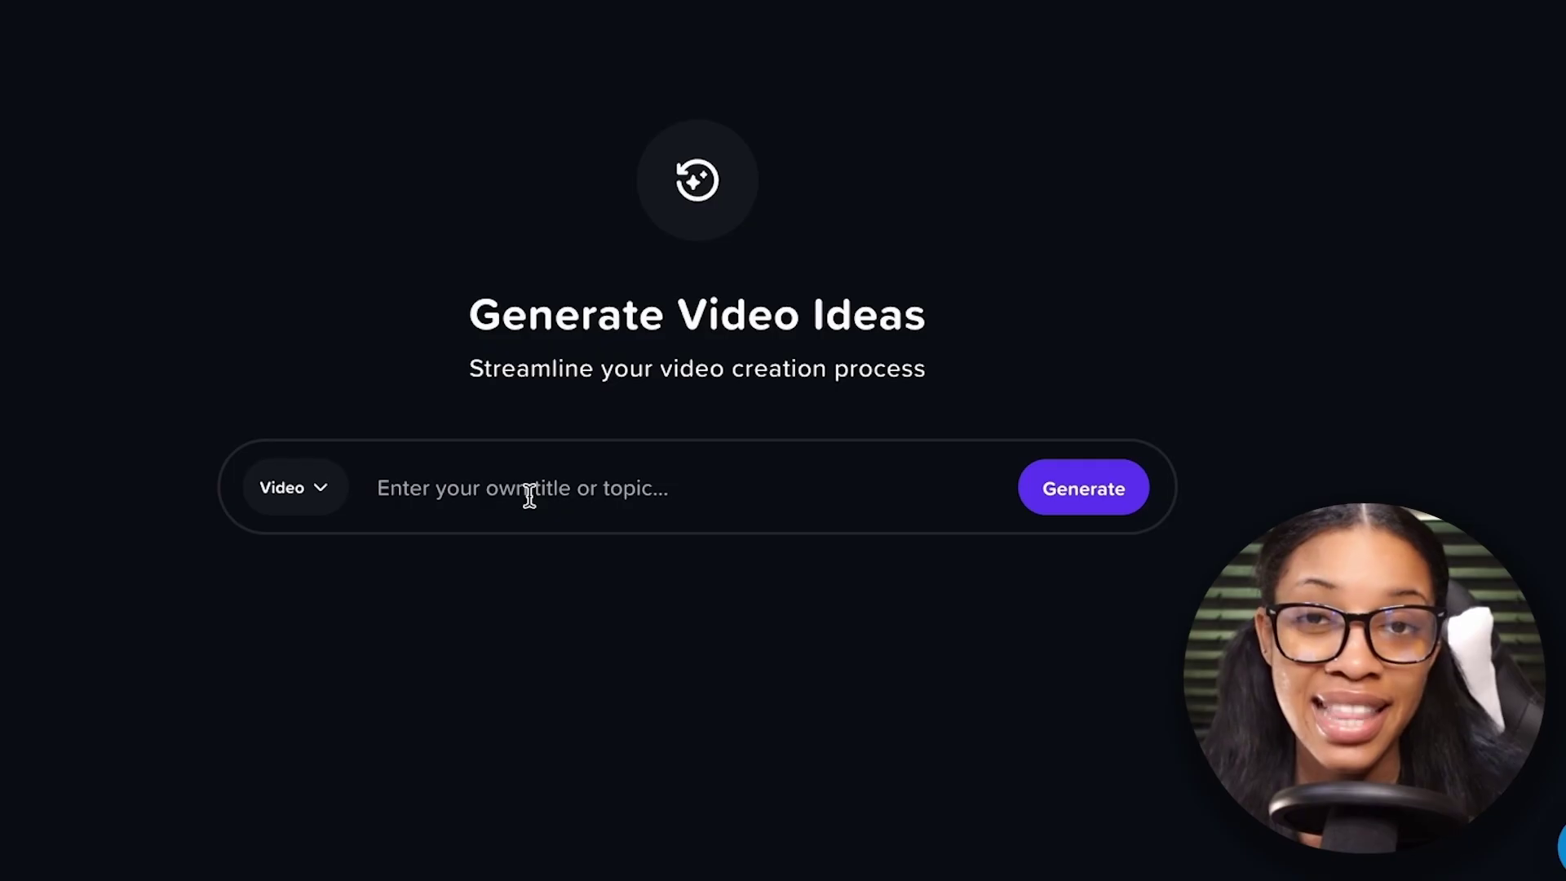
# - Switch to the video idea generator and generate video content for the topic "truth about coca cola"
pyautogui.click(529, 496)
pyautogui.write('truth about coca cola')
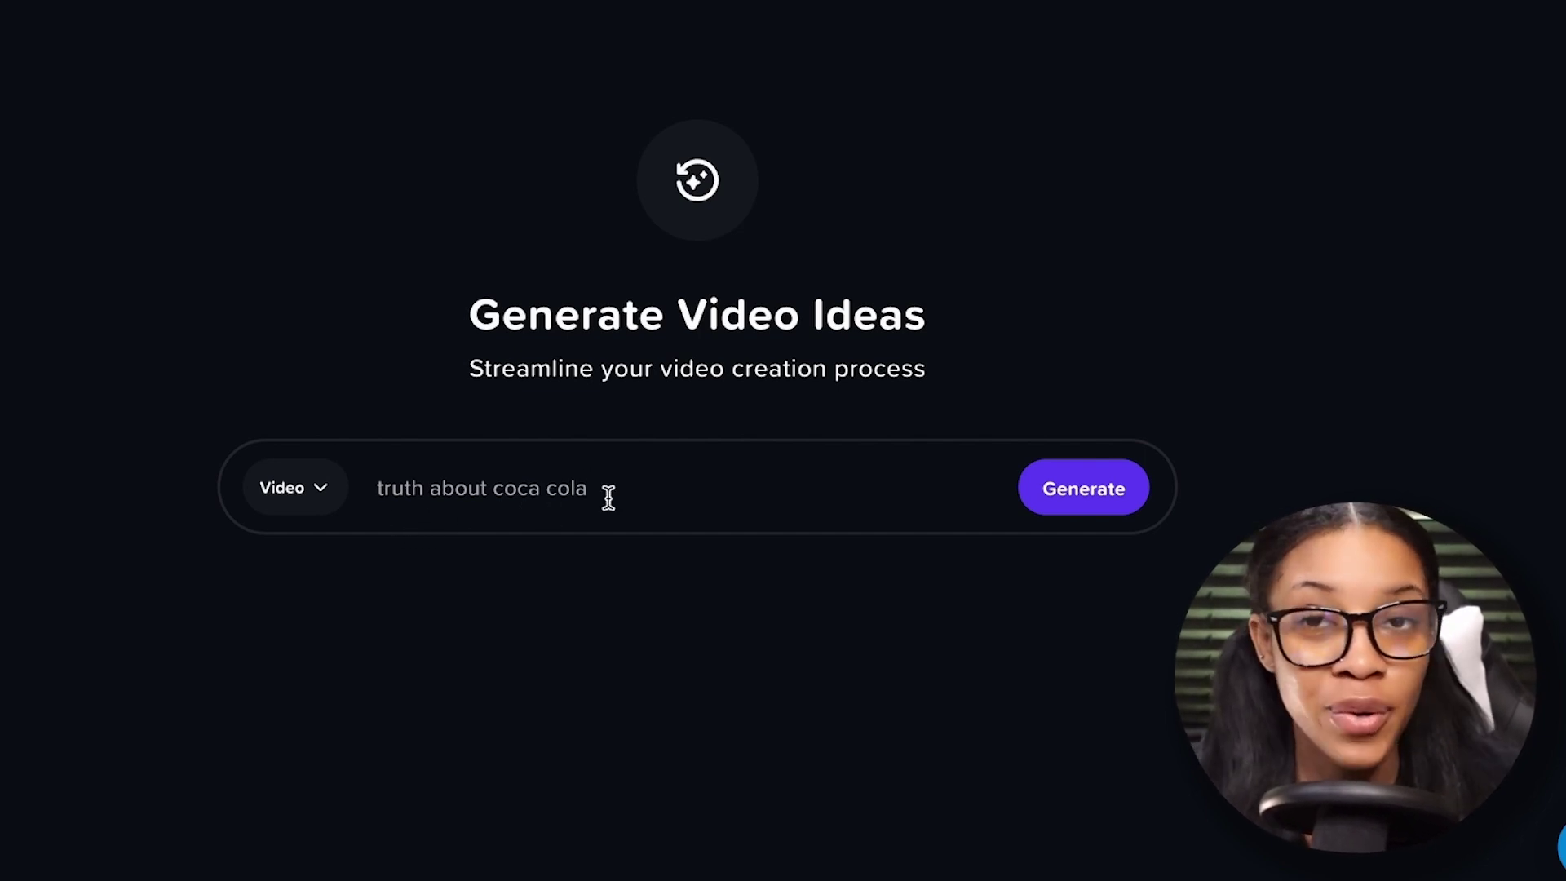
pyautogui.click(1090, 503)
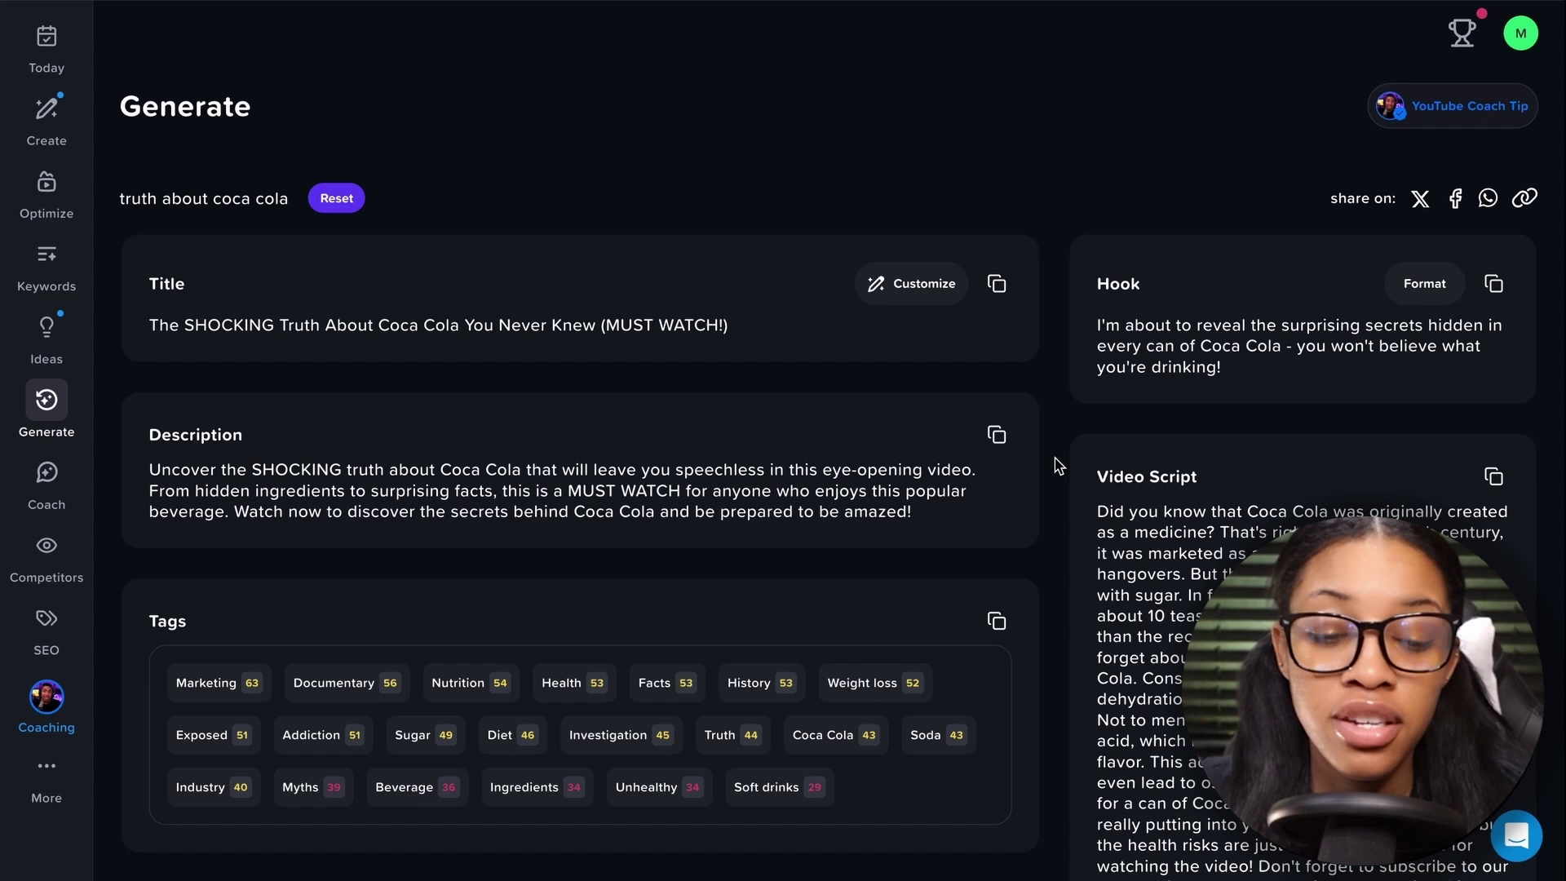
# - Review the generated title, description, tags and script, and set the hook's format to Challenge
pyautogui.scroll(-5, 1058, 465)
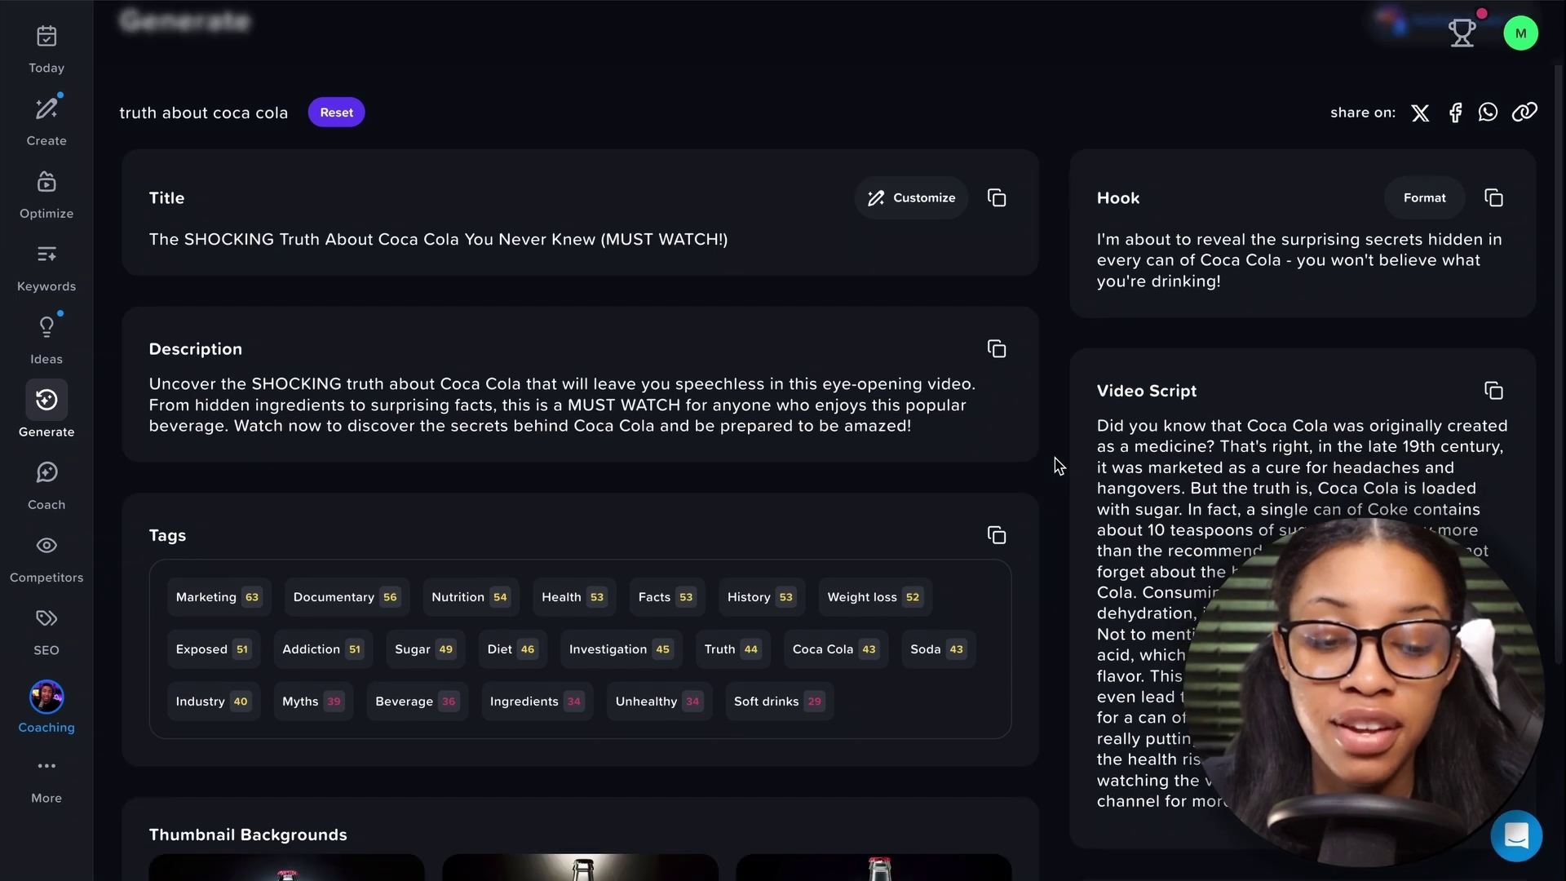
pyautogui.scroll(4, 1056, 430)
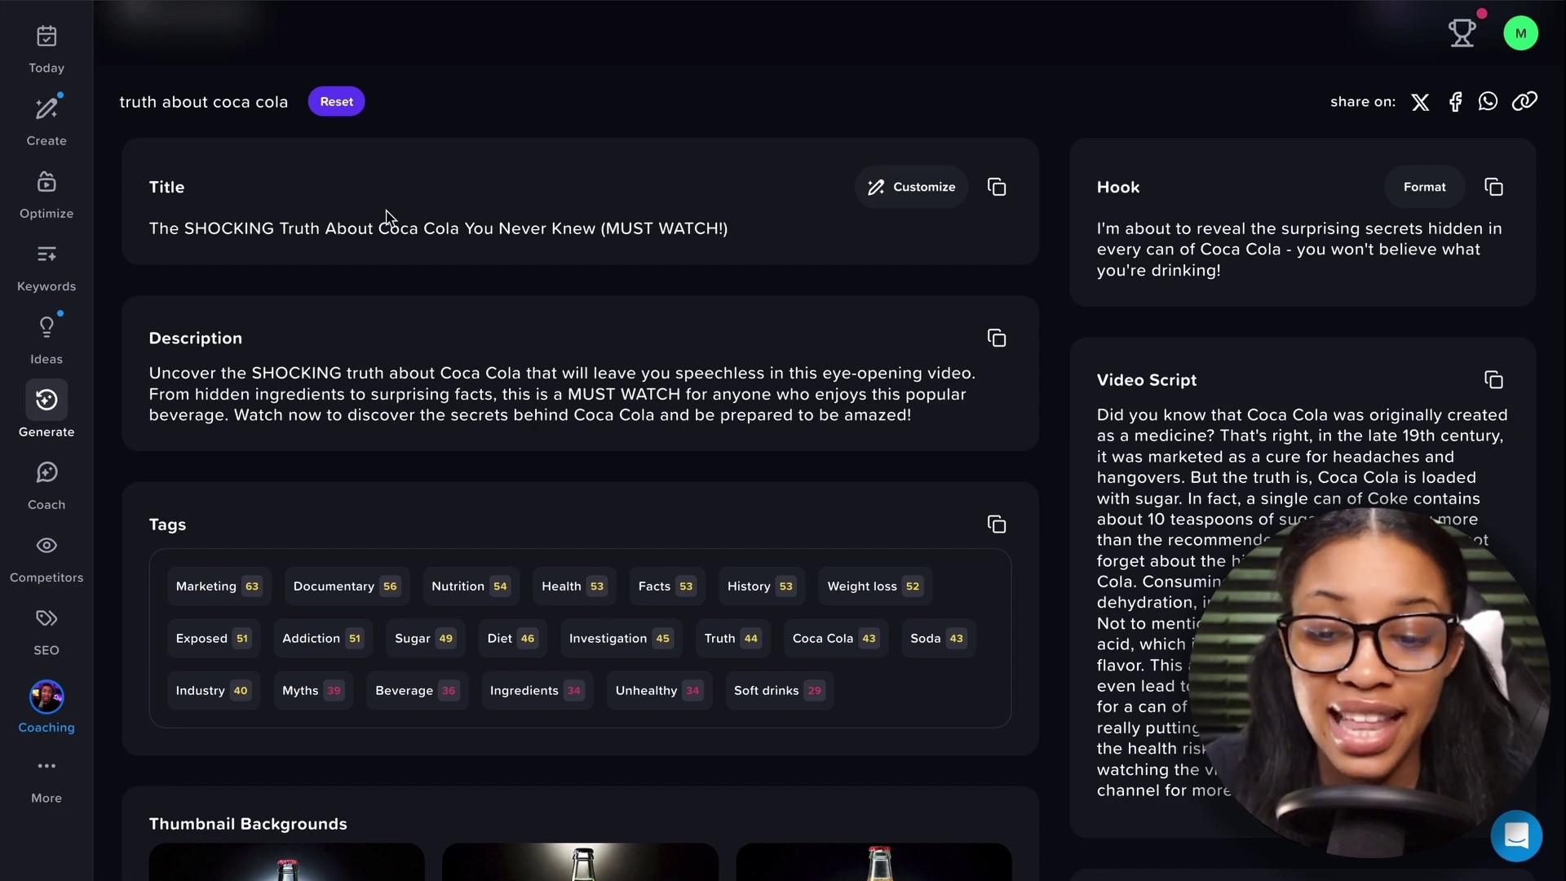
pyautogui.scroll(-1, 277, 566)
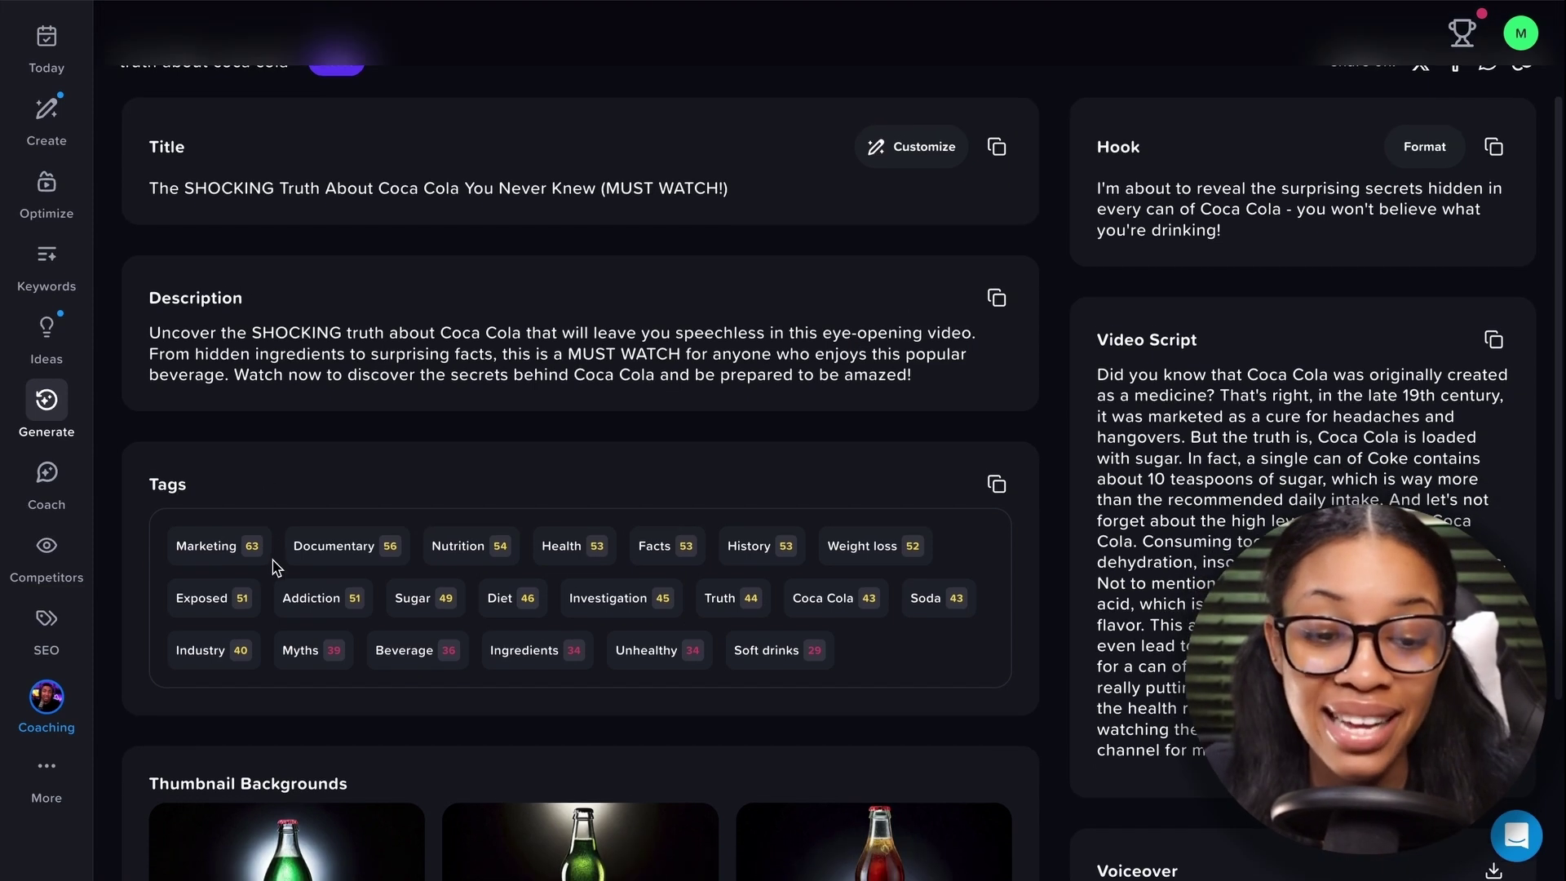
pyautogui.scroll(2, 496, 552)
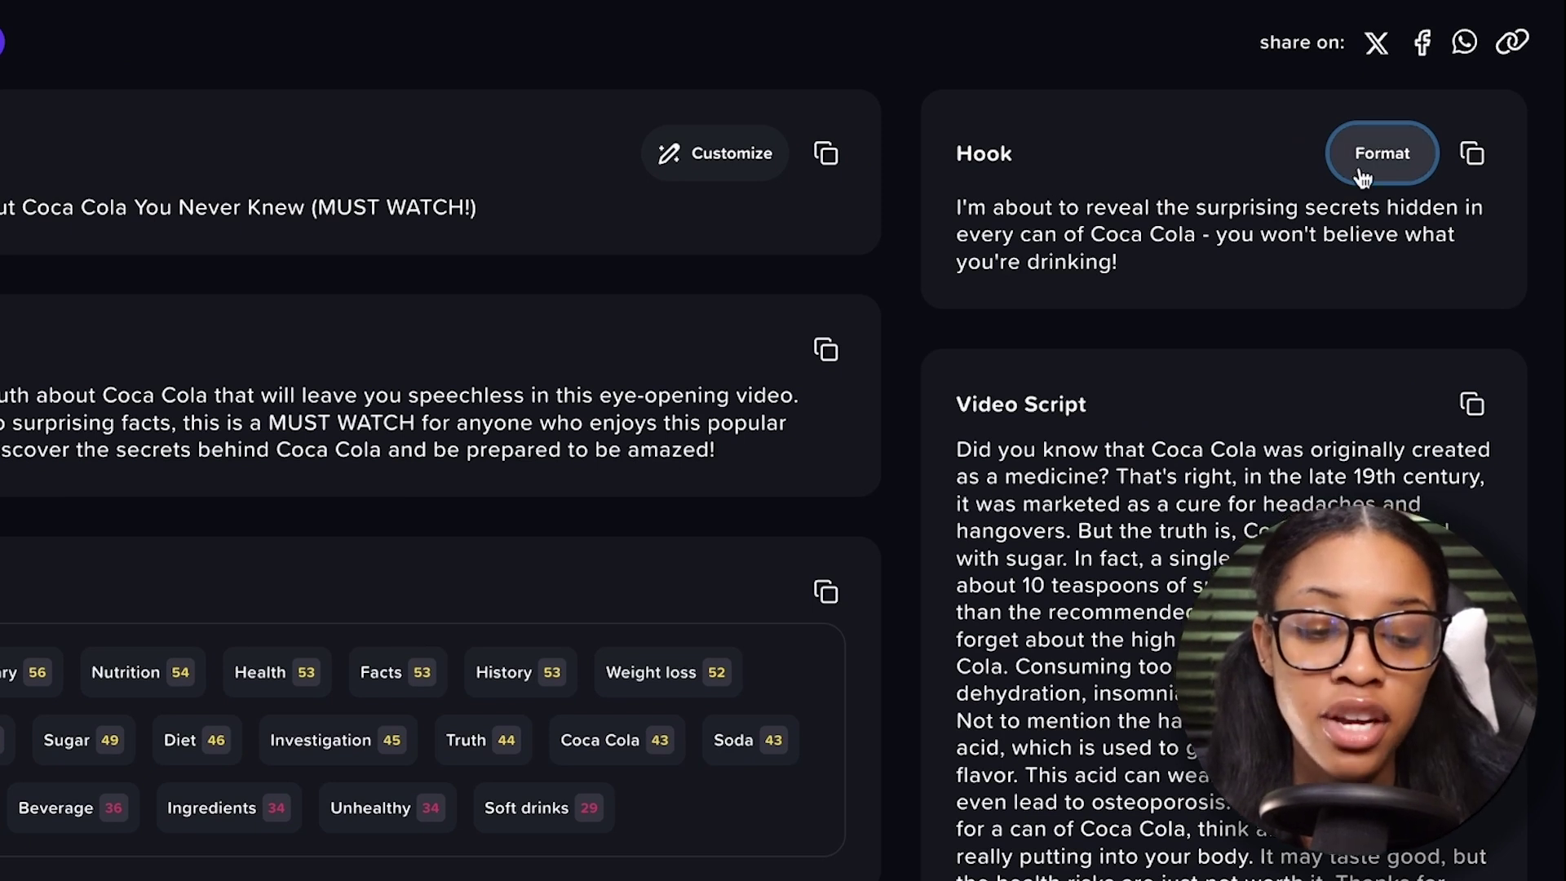
pyautogui.click(1403, 167)
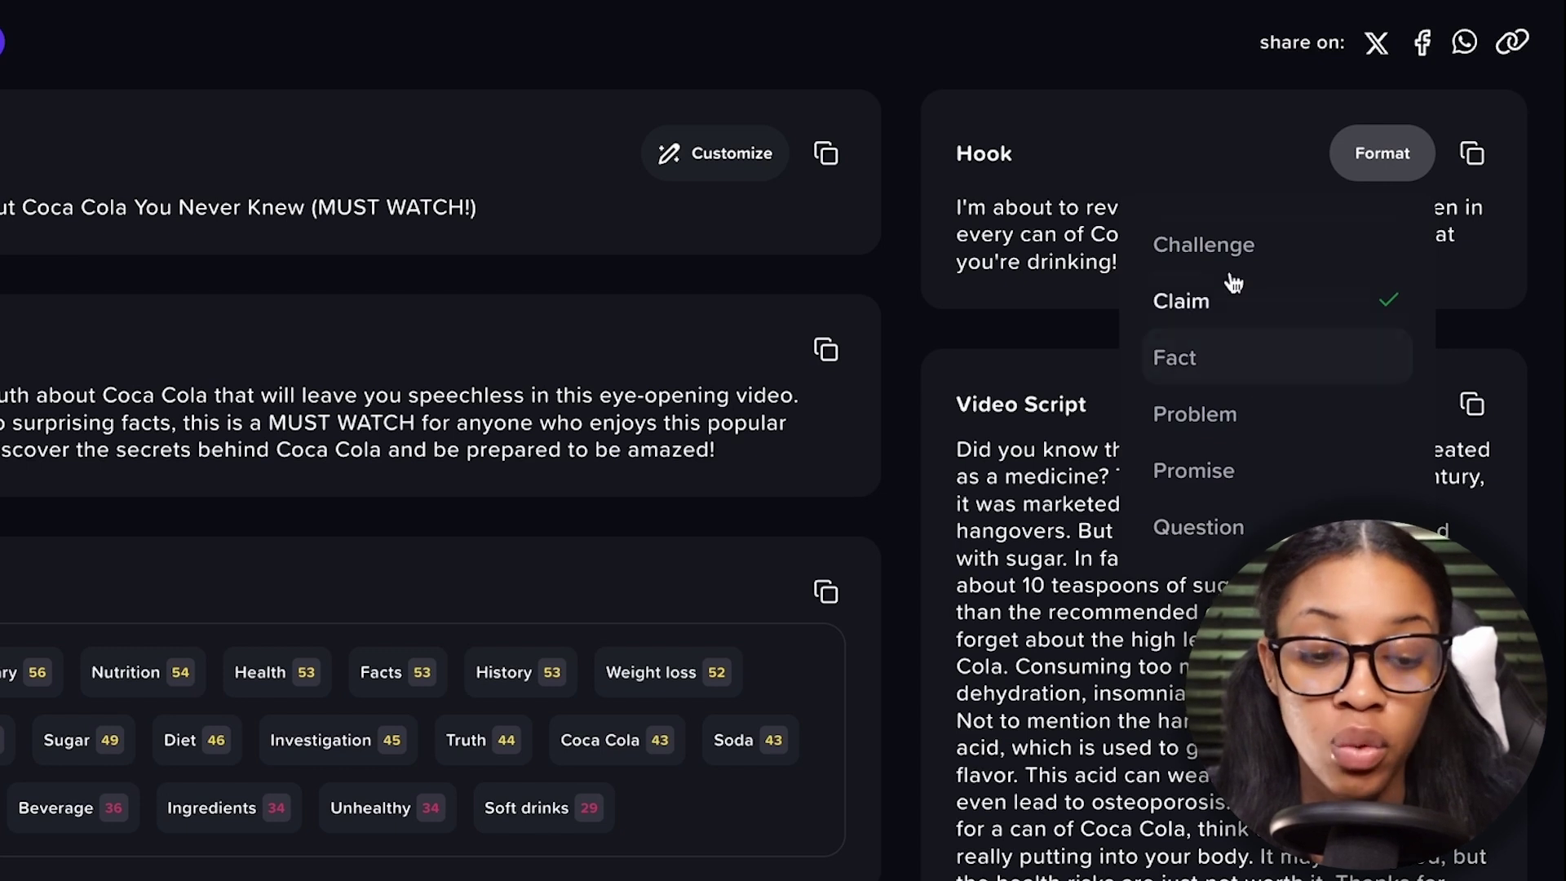
pyautogui.click(1175, 249)
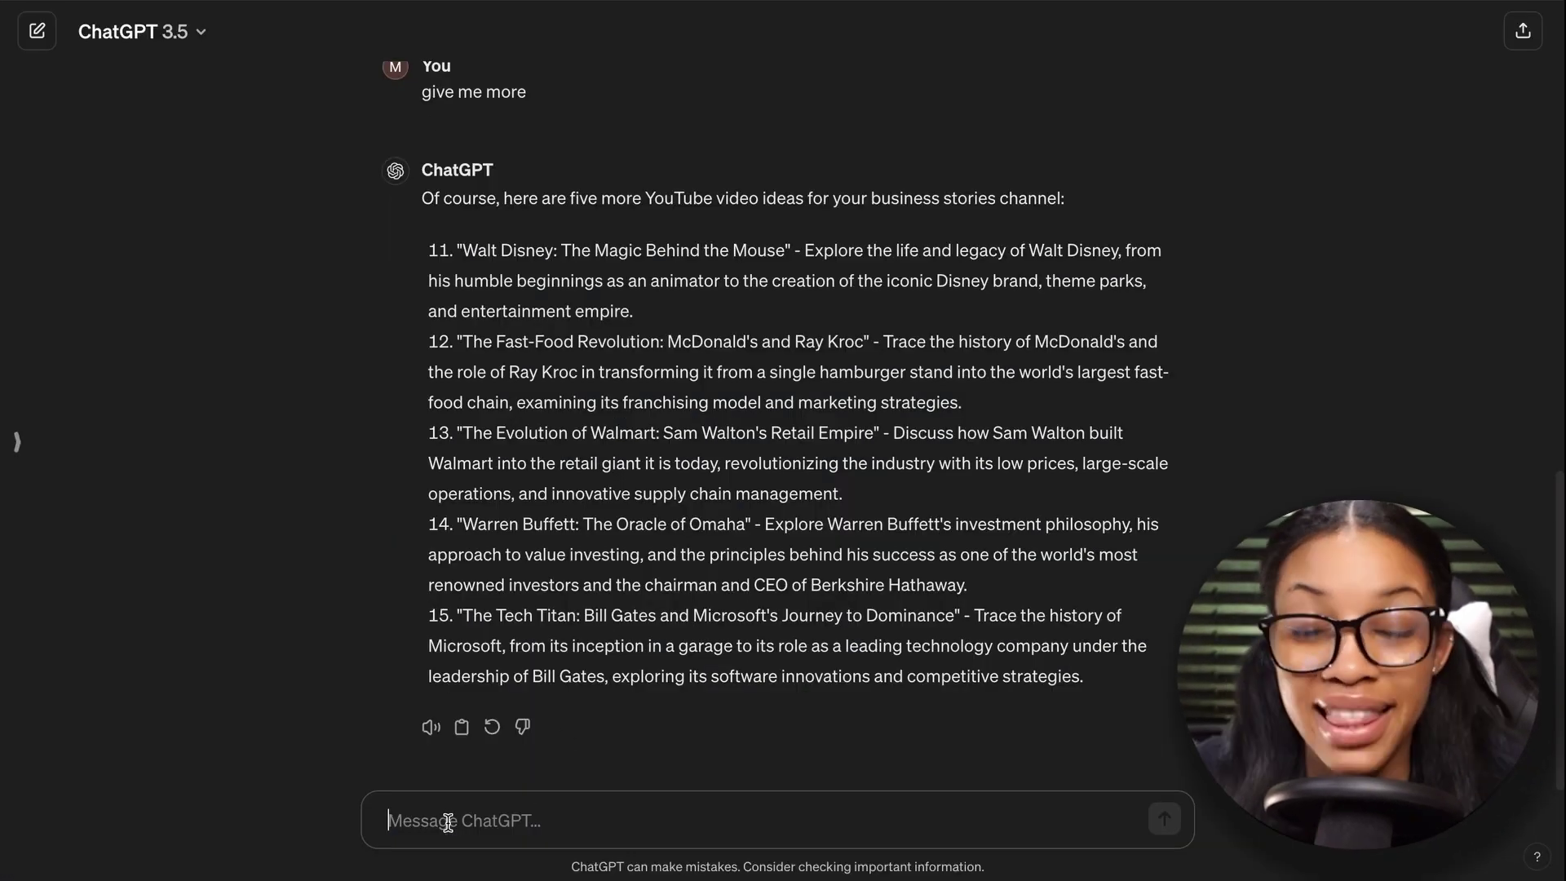
# - In ChatGPT, draft a prompt for a 5 minute YouTube video script with placeholders for "title", "hook" and "script"
pyautogui.write('Write a length minute script for a YouTube  video about "title"  using this hook "hook" based on this short script idea "script"')
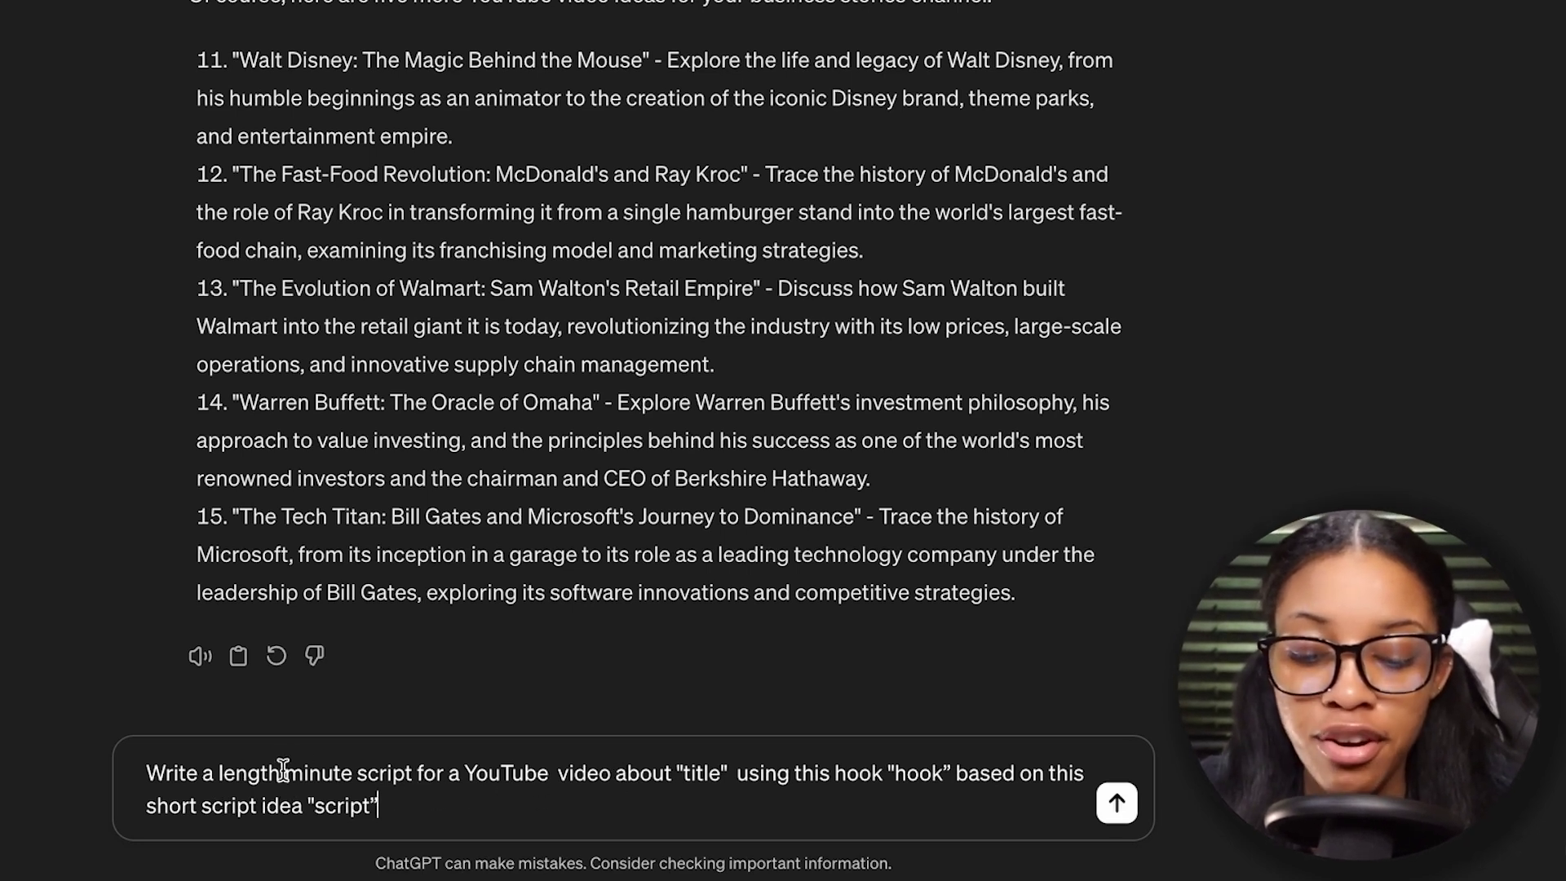
pyautogui.moveTo(283, 769); pyautogui.dragTo(219, 769)
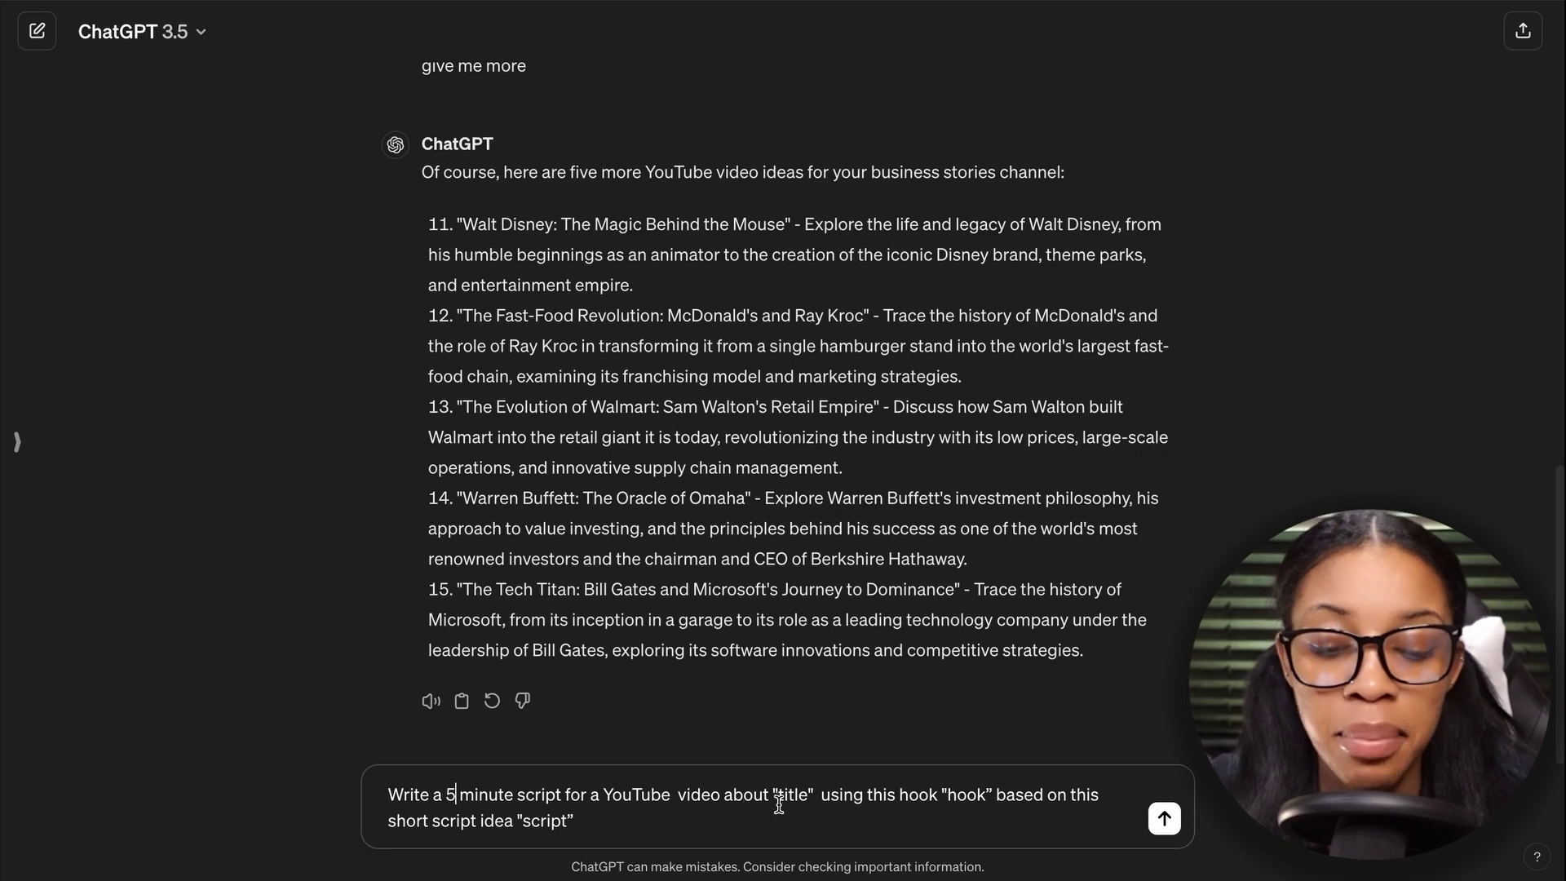
# - Replace the prompt's title placeholder with the generated title "The SHOCKING Truth About Coca Cola You Never Knew (MUST WATCH!)"
pyautogui.doubleClick(786, 793)
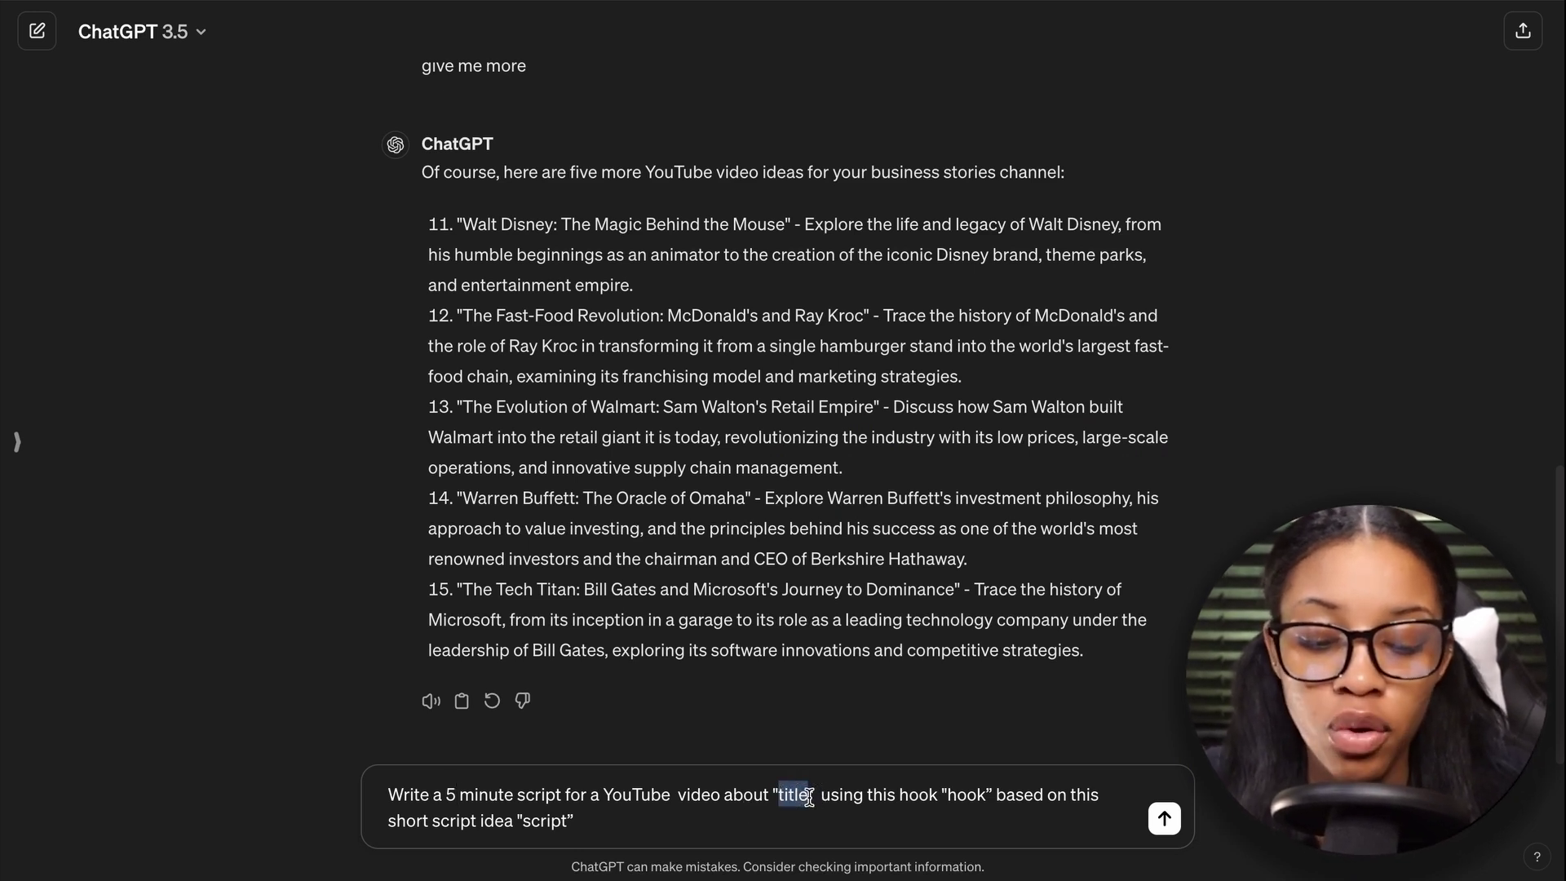
pyautogui.press('BackSpace')
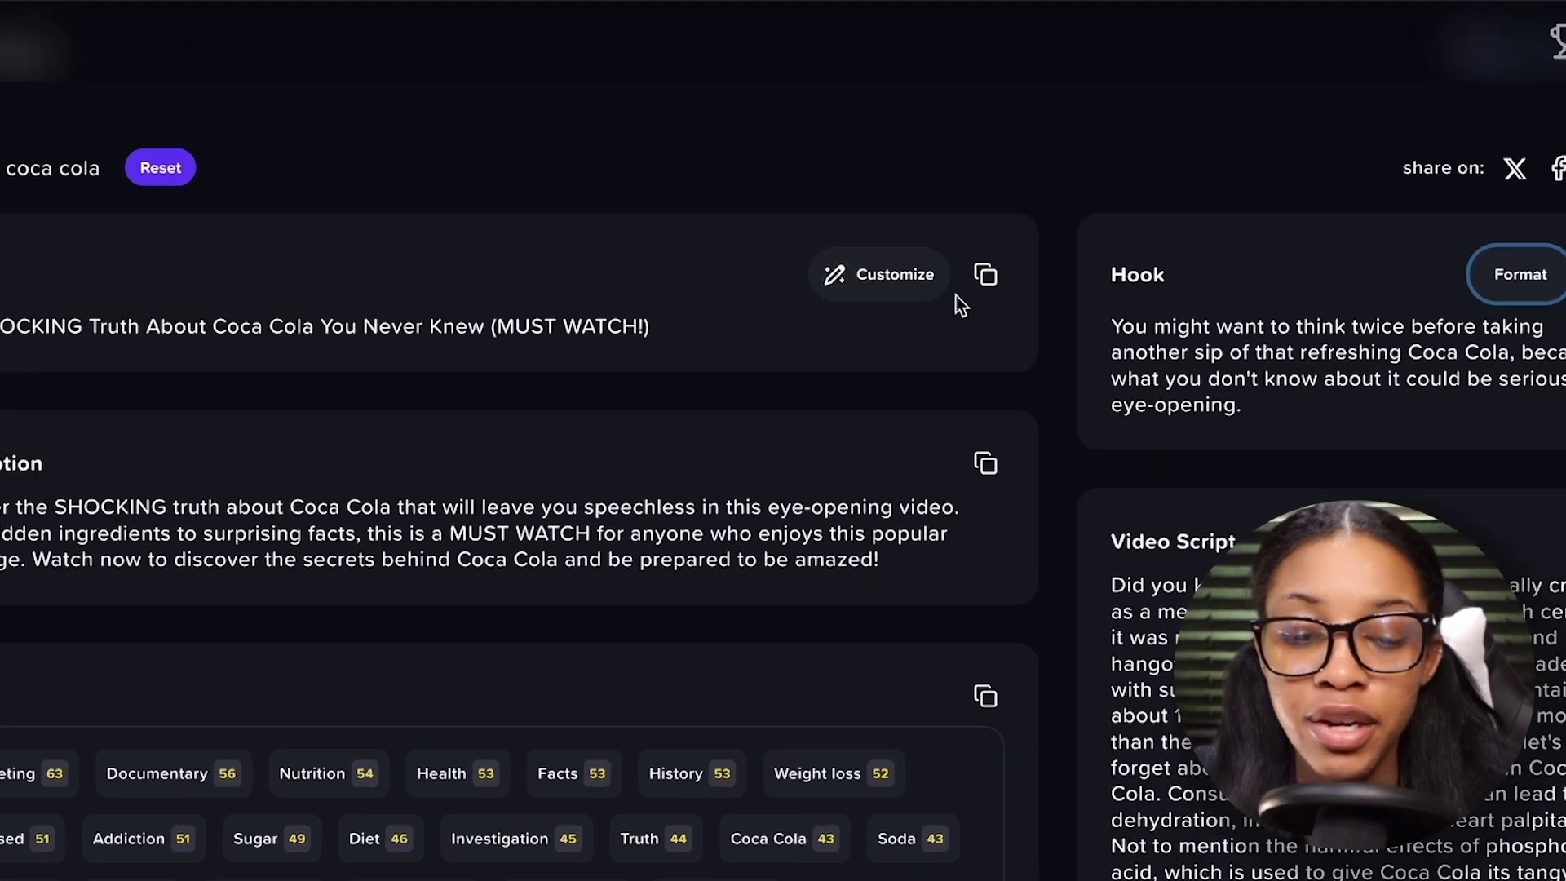
pyautogui.click(988, 278)
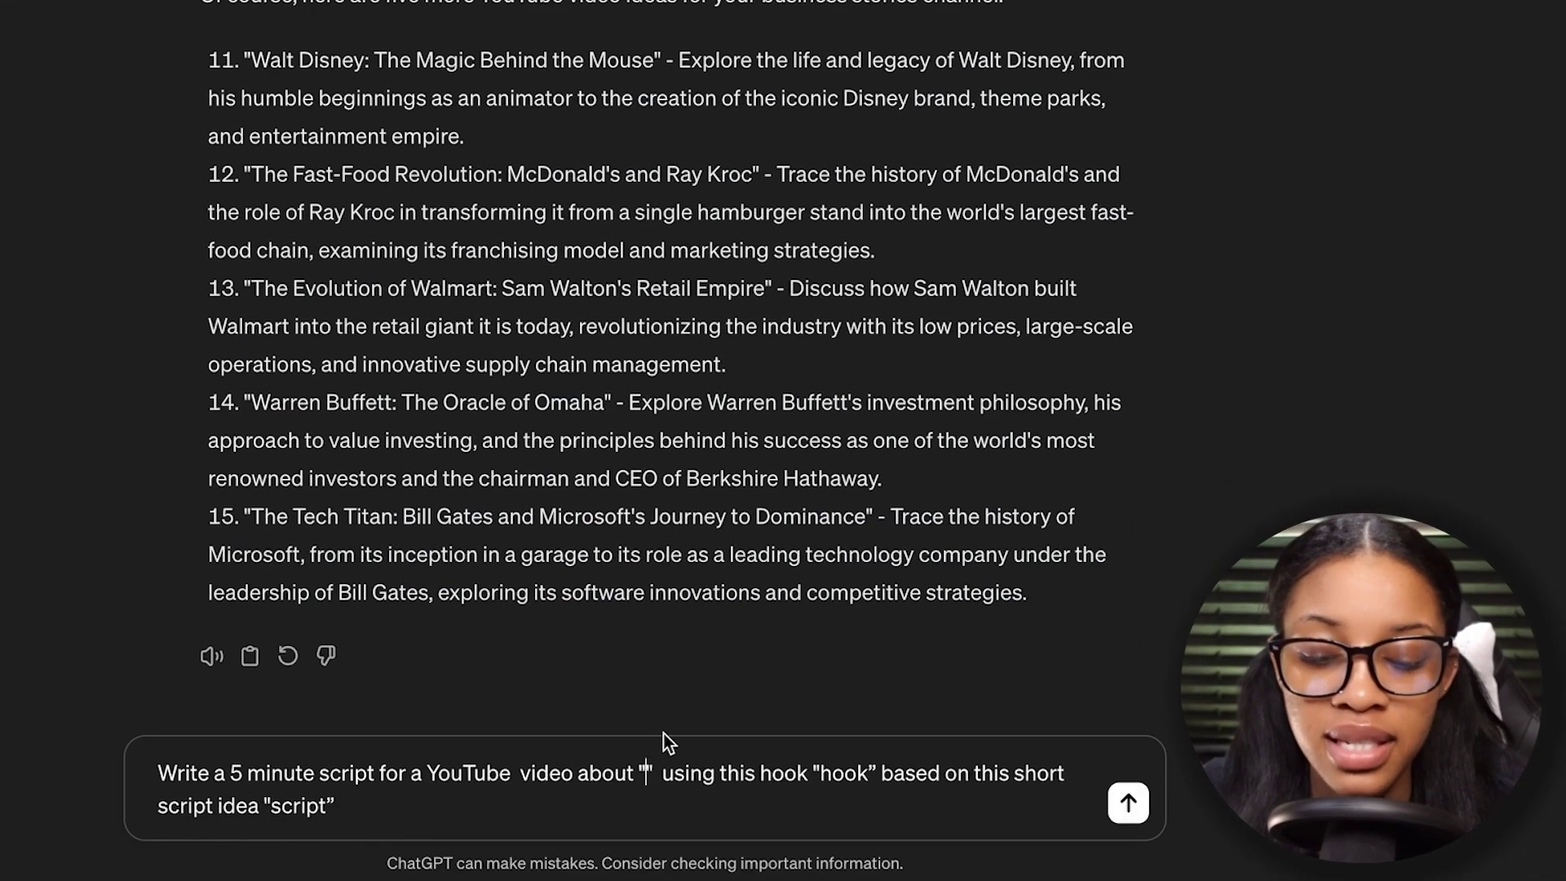
pyautogui.hotkey('ctrl', 'v')
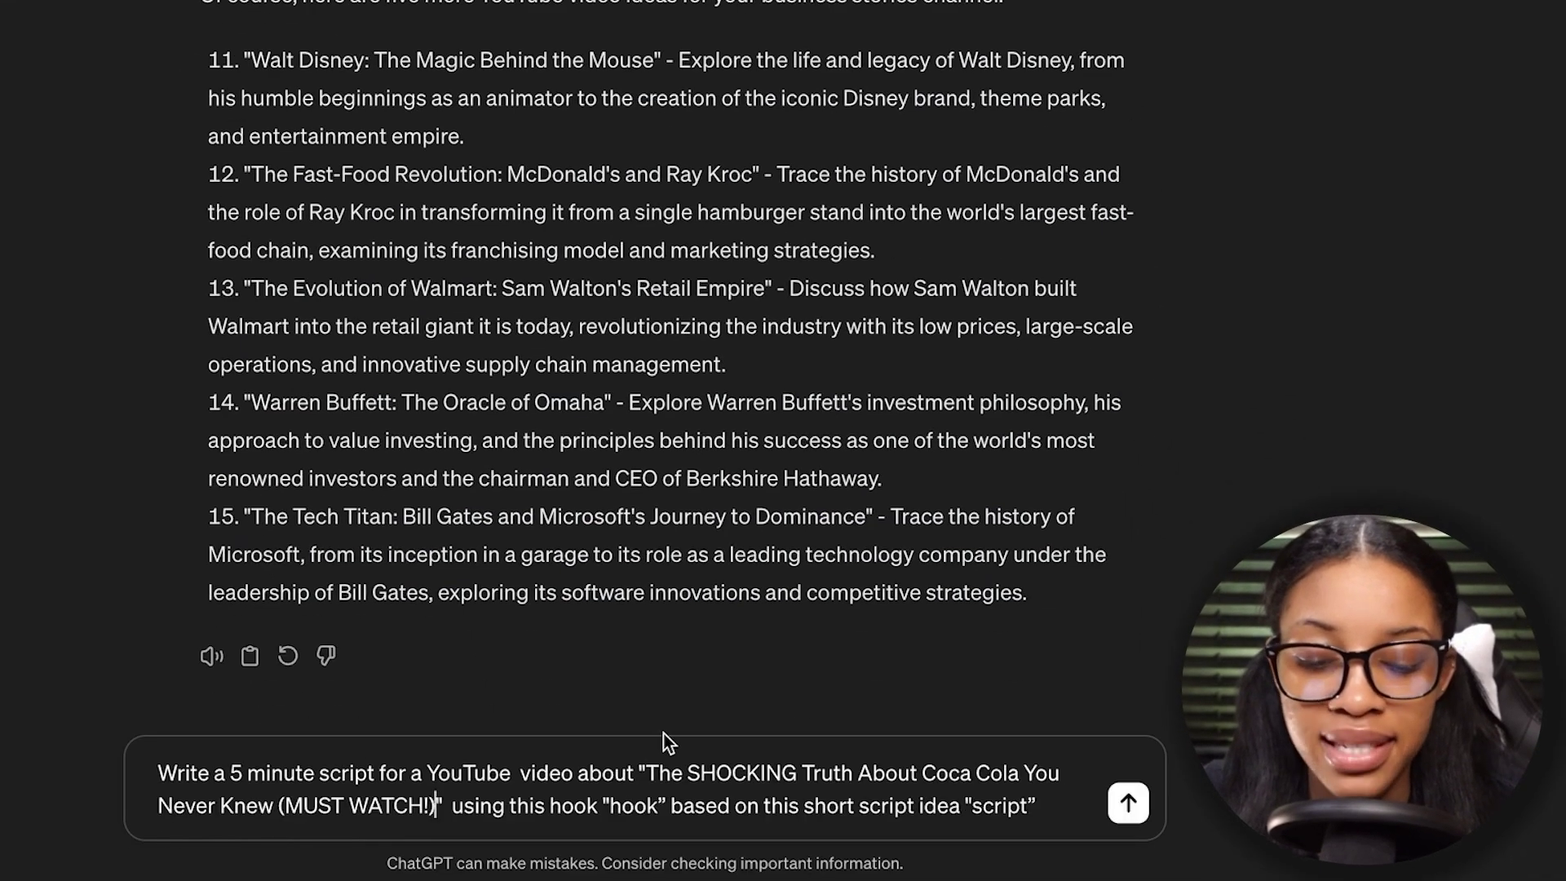
# - Replace the prompt's hook placeholder with the hook copied from the generator, beginning "You might want to think twice"
pyautogui.doubleClick(644, 809)
pyautogui.press('BackSpace')
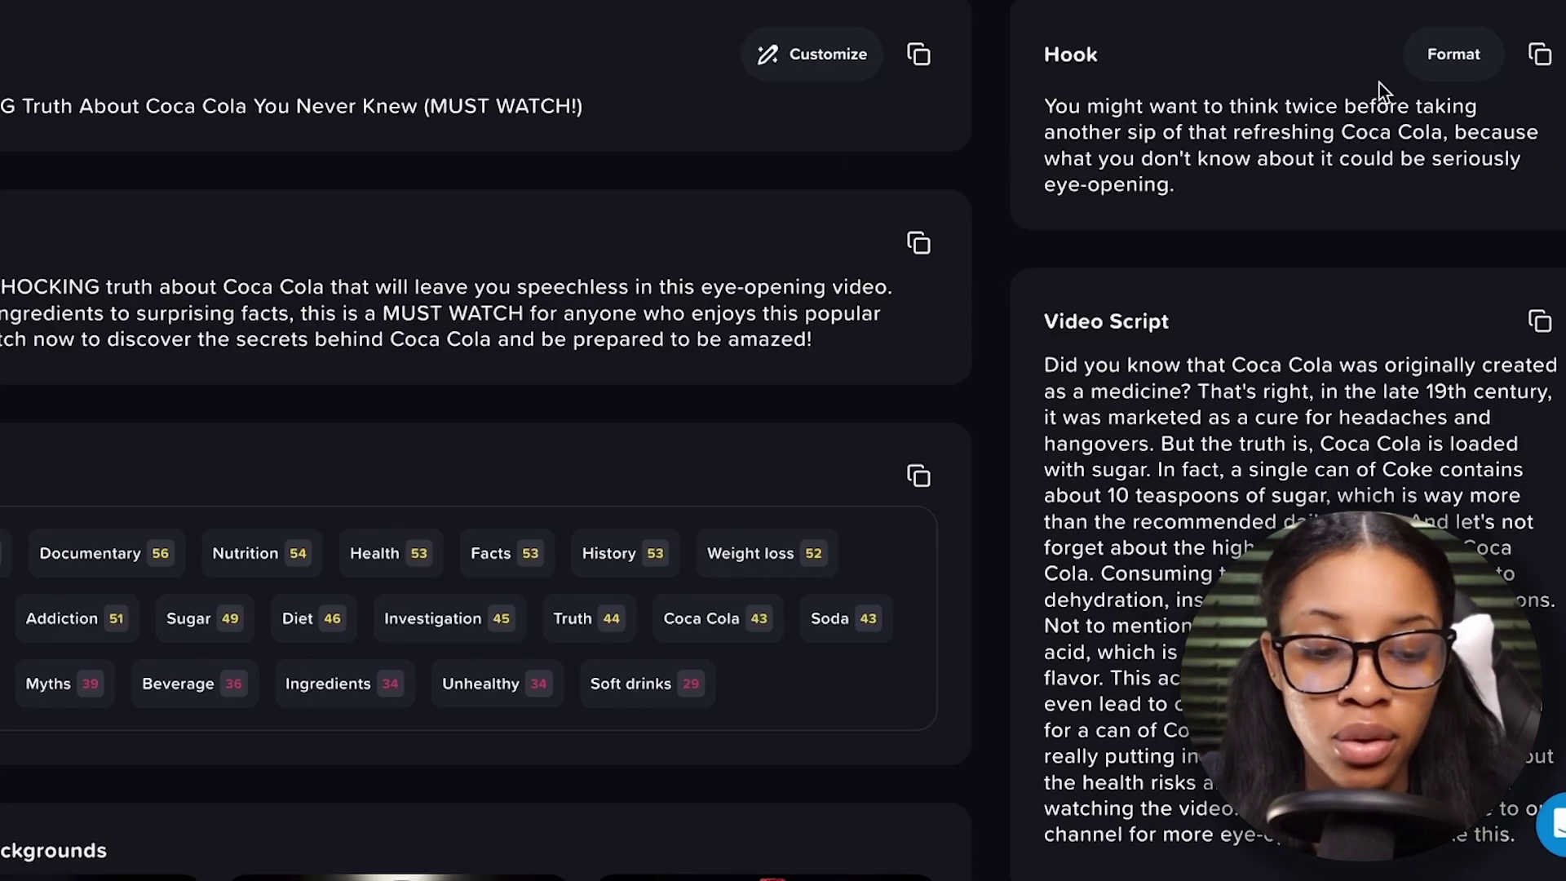
pyautogui.click(1539, 53)
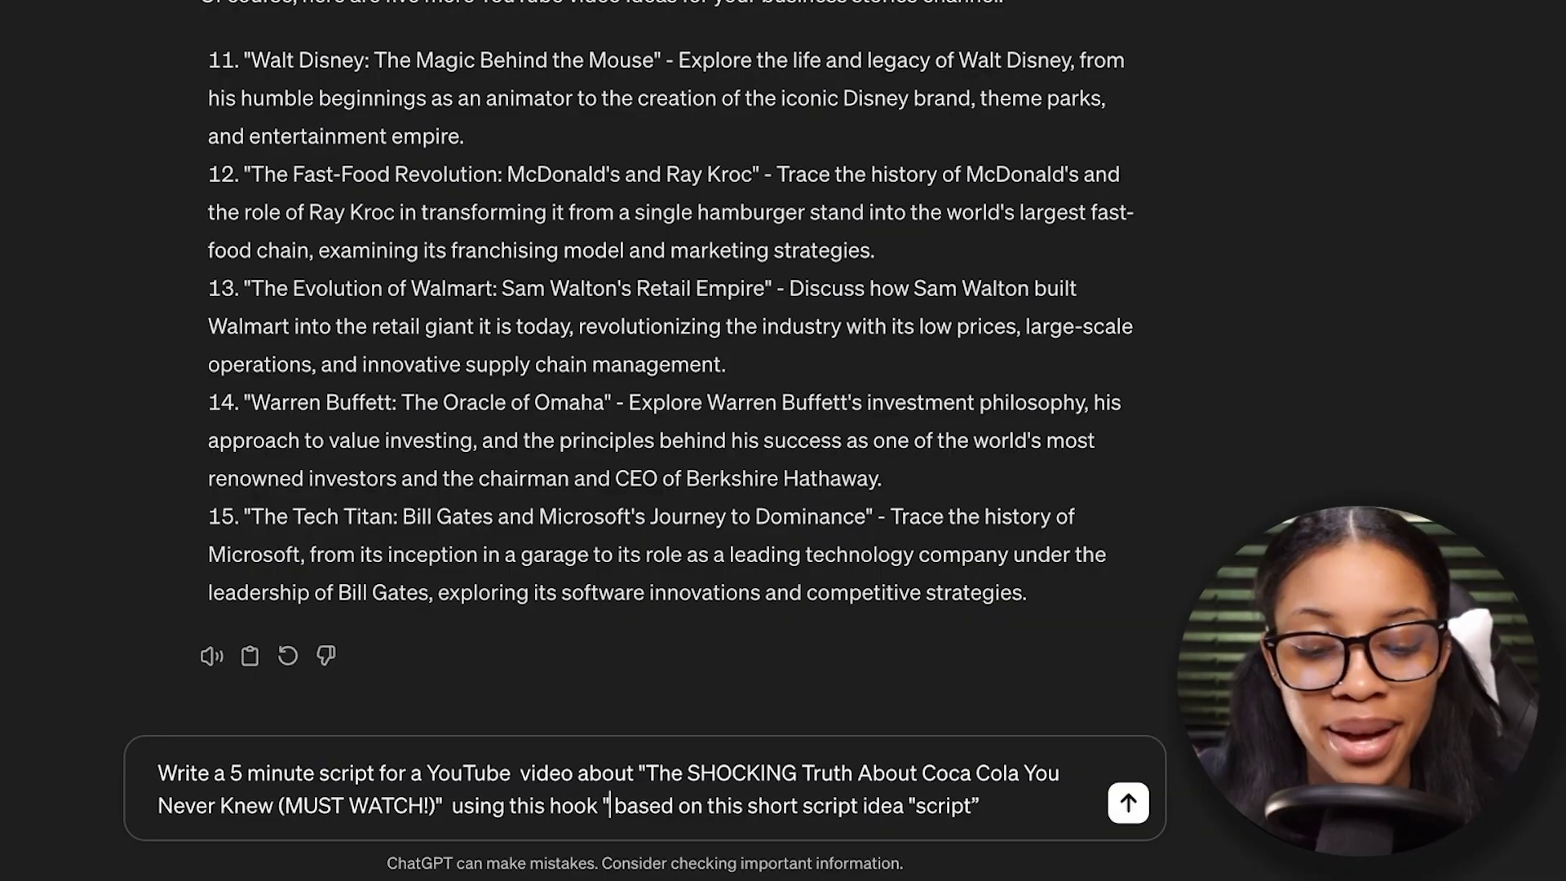
pyautogui.hotkey('ctrl', 'v')
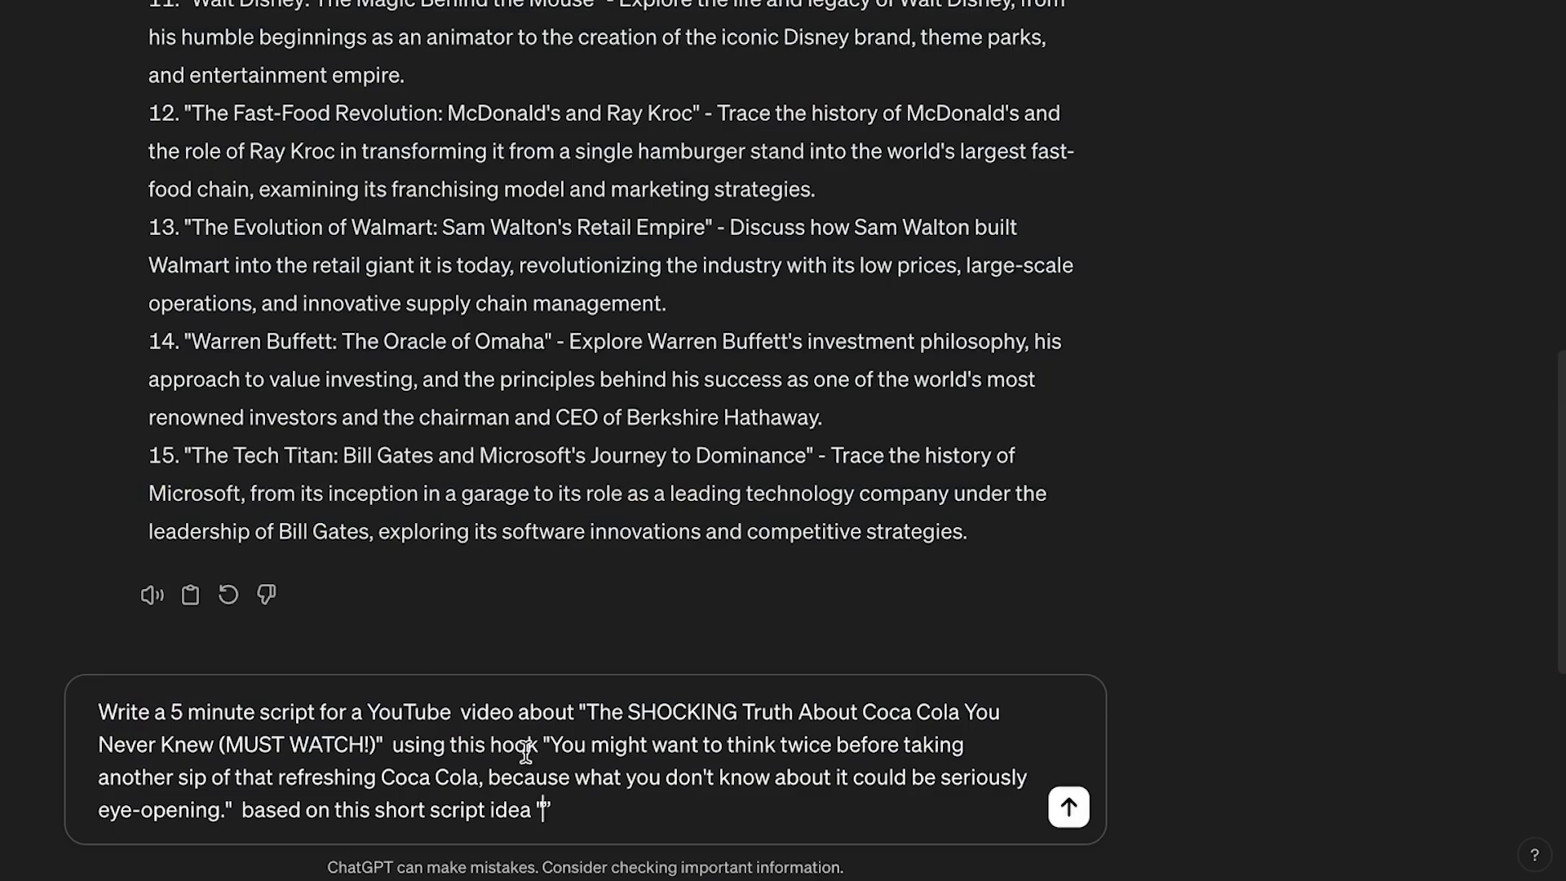
# - Paste the generated video script in place of the script placeholder and send the prompt
pyautogui.hotkey('ctrl', 'v')
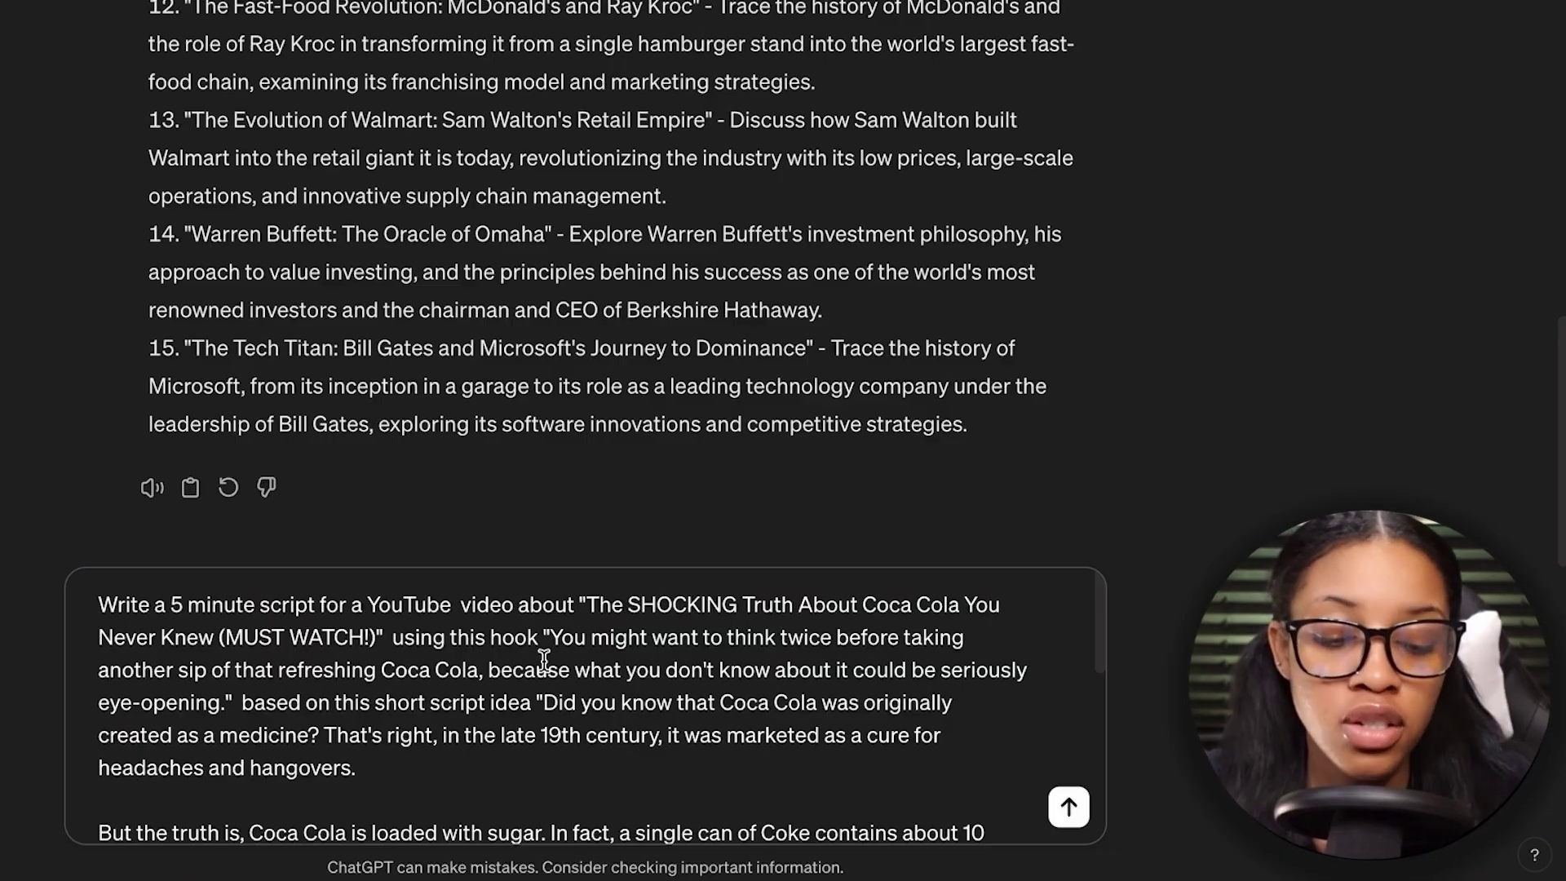
pyautogui.press('Return')
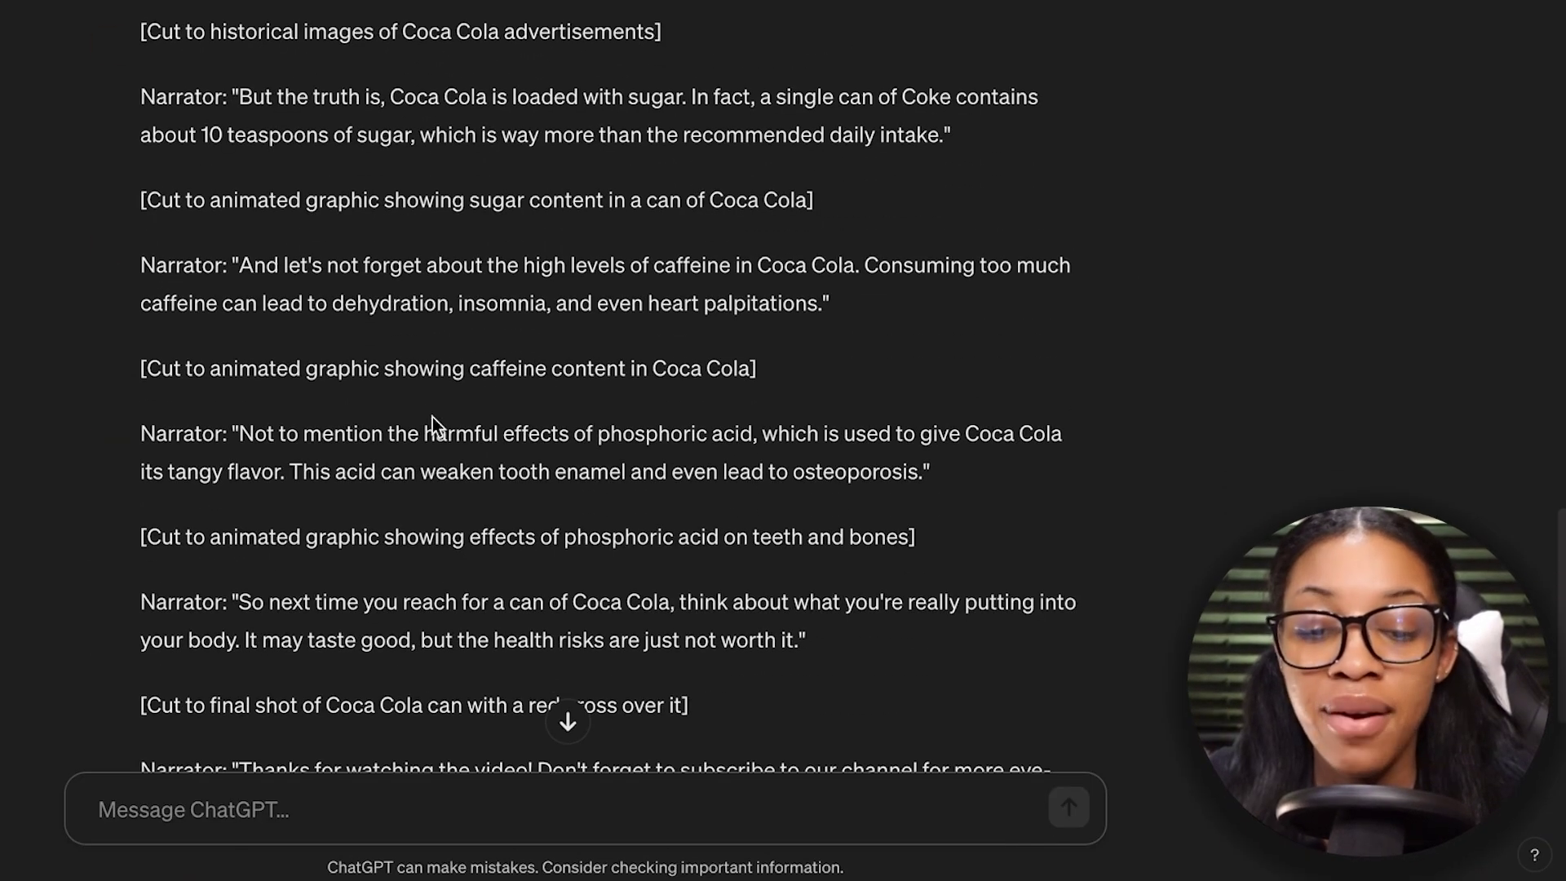
# - Copy the full script from ChatGPT's reply into the "video info" document in Google Docs
pyautogui.scroll(2, 432, 417)
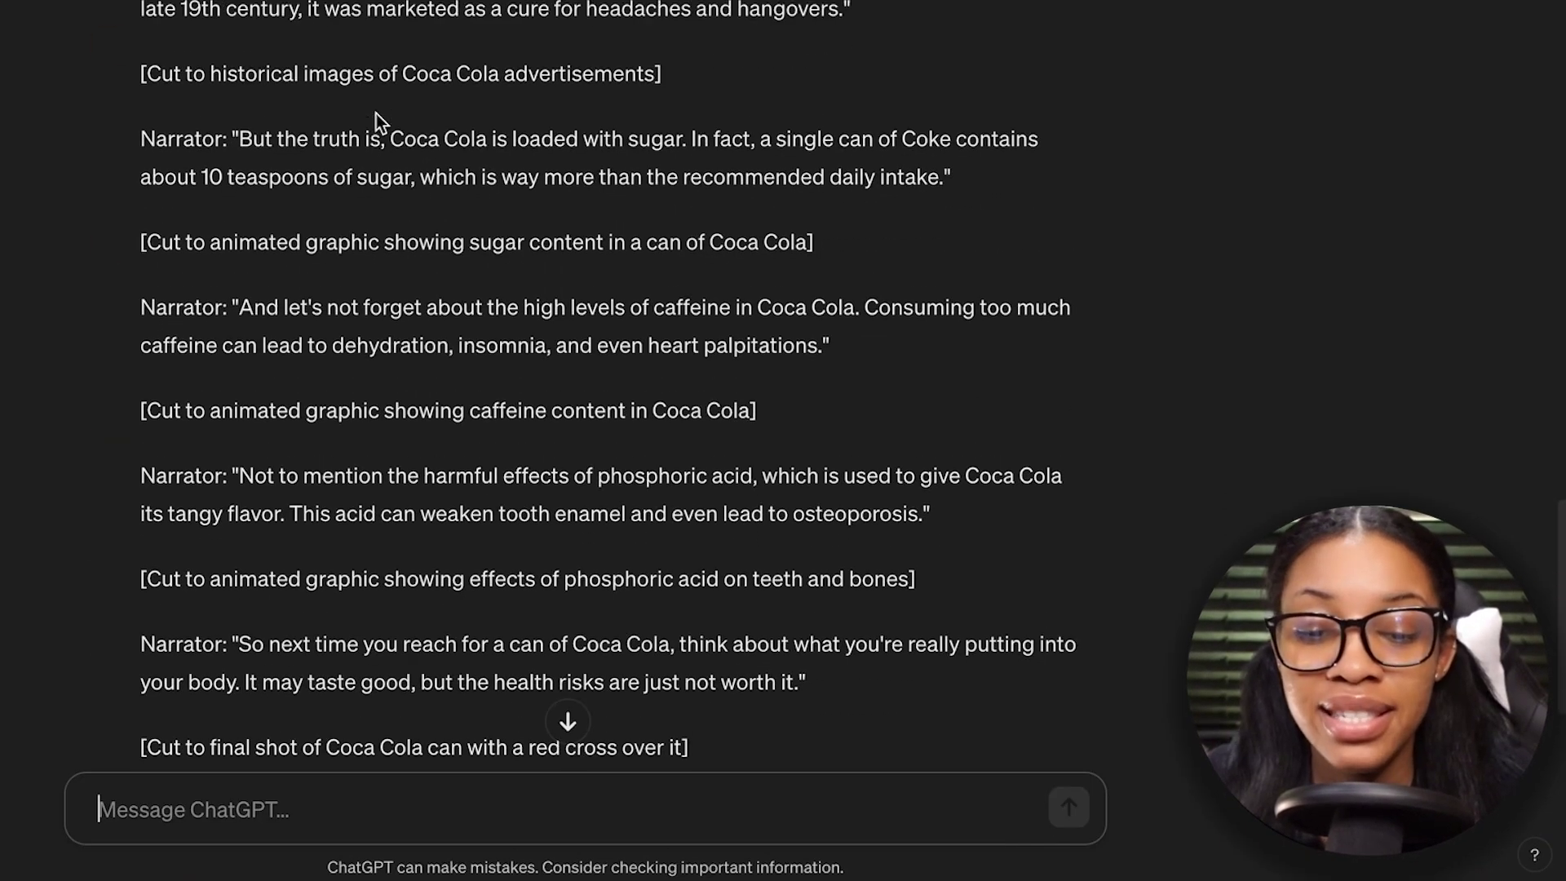
pyautogui.scroll(-4, 376, 115)
pyautogui.scroll(4, 376, 114)
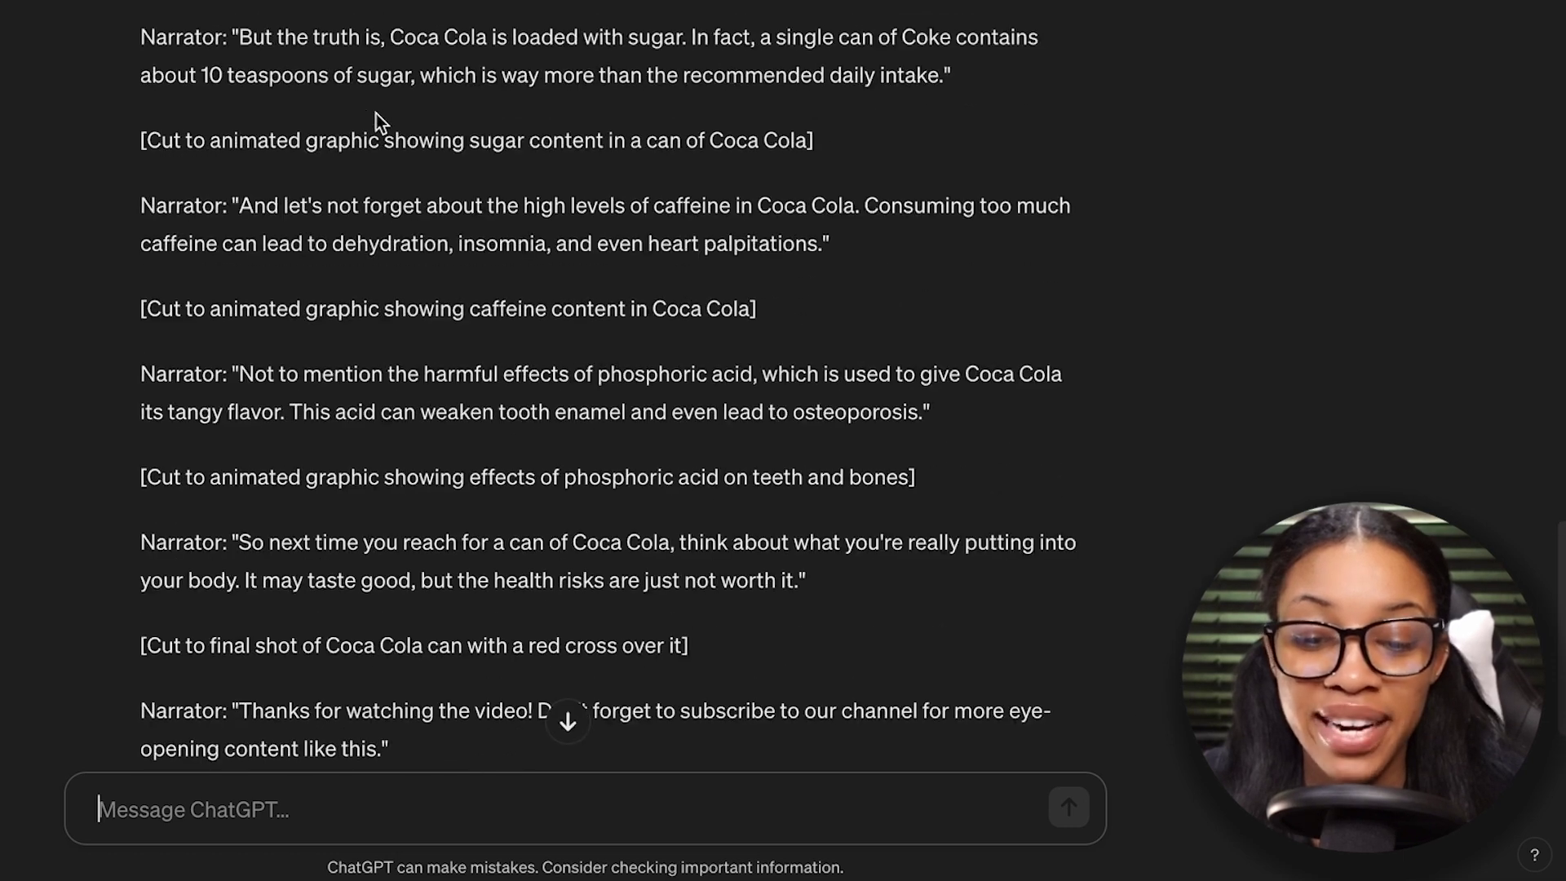
pyautogui.scroll(8, 376, 114)
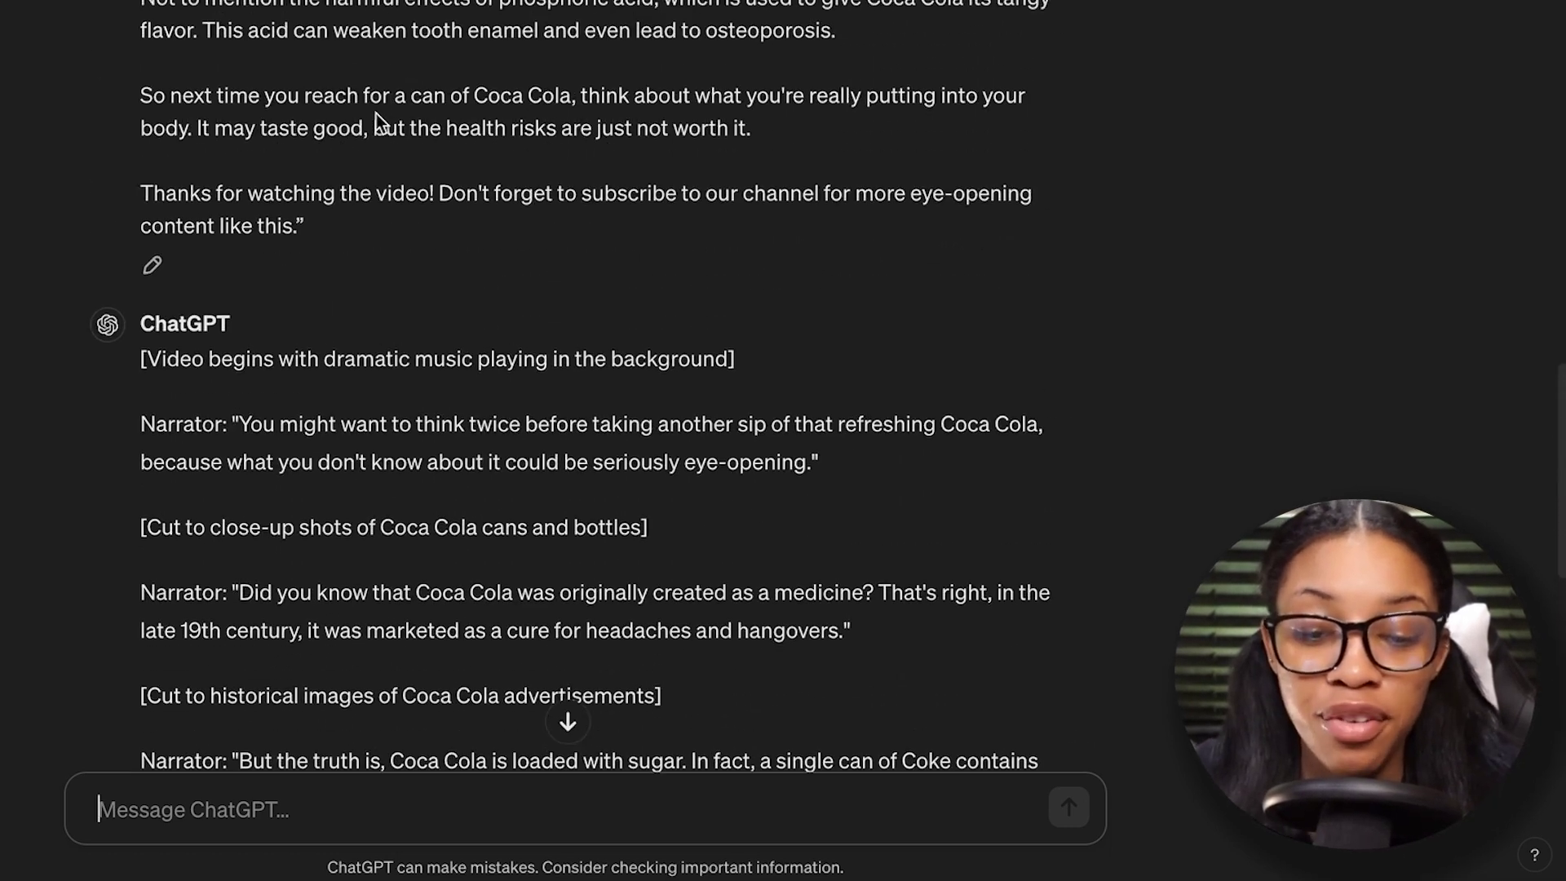
pyautogui.scroll(3, 328, 114)
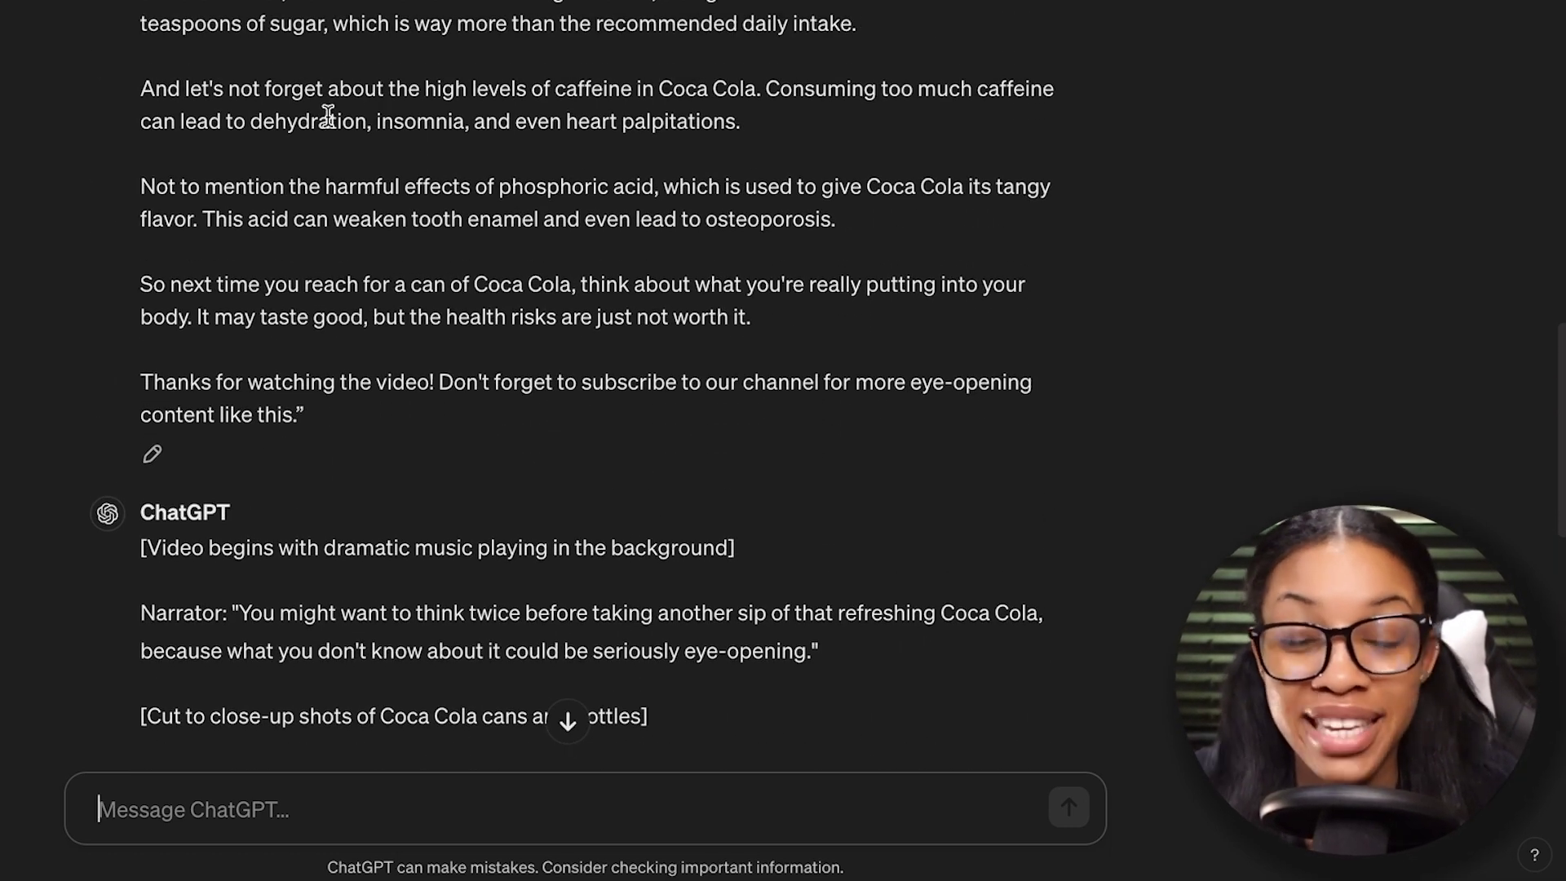
pyautogui.scroll(-10, 329, 118)
pyautogui.moveTo(525, 651); pyautogui.dragTo(158, 624)
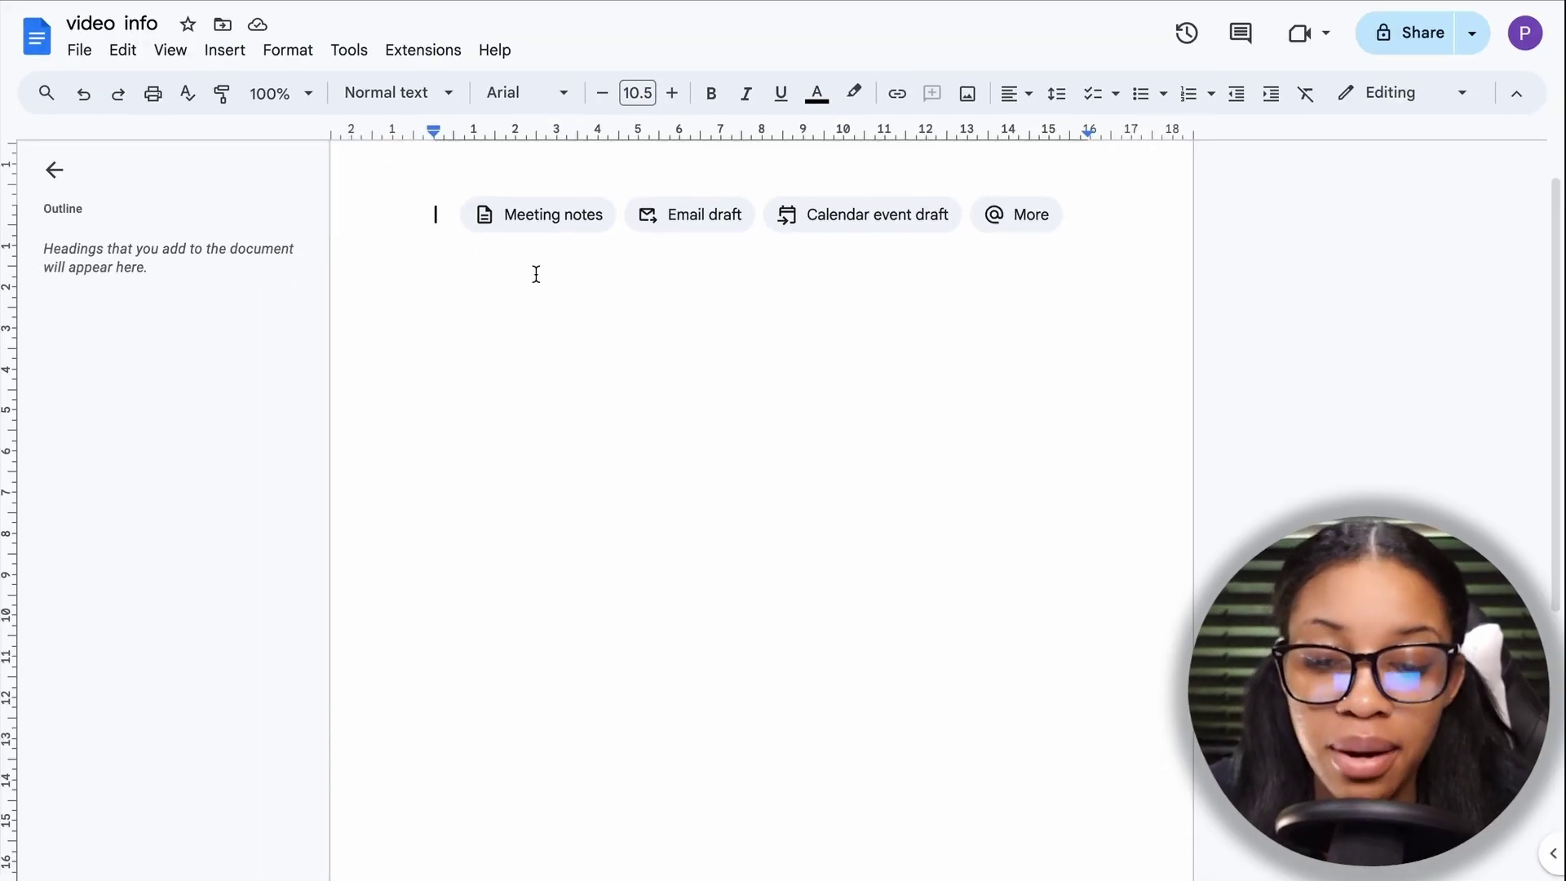
pyautogui.write('[Video begins with dramatic music playing in the background] Narrator: "You might want to think twice before taking another sip of that refreshing Coca Cola, because what you don\'t know about it could be seriously eye-opening." [Cut to close-up shots of Coca Cola cans and bottles] Narrator: "Did you know that Coca Cola was originally created as a medicine? That\'s right, in the late 19th century, it was marketed as a cure for headaches and hangovers." [Cut to historical images of Coca Cola advertisements] Narrator: "But the truth is, Coca Cola is loaded with sugar. In fact, a single can of Coke contains about 10 teaspoons of sugar, which is way more than the recommended daily intake." [Cut to animated graphic showing sugar content in a can of Coca Cola] Narrator: "And let\'s not forget about the high levels of caffeine in Coca Cola. Consuming too much caffeine can lead to dehydration, insomnia, and even heart palpitations." [Cut to animated graphic showing caffeine content in Coca Cola] Narrator: "Not to mention the harmful effects of phosphoric acid, which is used to give Coca Cola its tangy flavor. This acid can weaken tooth enamel and even lead to osteoporosis." [Cut to animated graphic showing effects of phosphoric acid on teeth and bones] Narrator: "So next time you reach for a can of Coca Cola, think about what you\'re really putting into your body. It may taste good, but the health risks are just not worth it." [Cut to final shot of Coca Cola can with a red cross over it] Narrator: "Thanks for watching the video! Don\'t forget to subscribe to our channel for more eye-opening content like this." [End of video with outro music playing]')
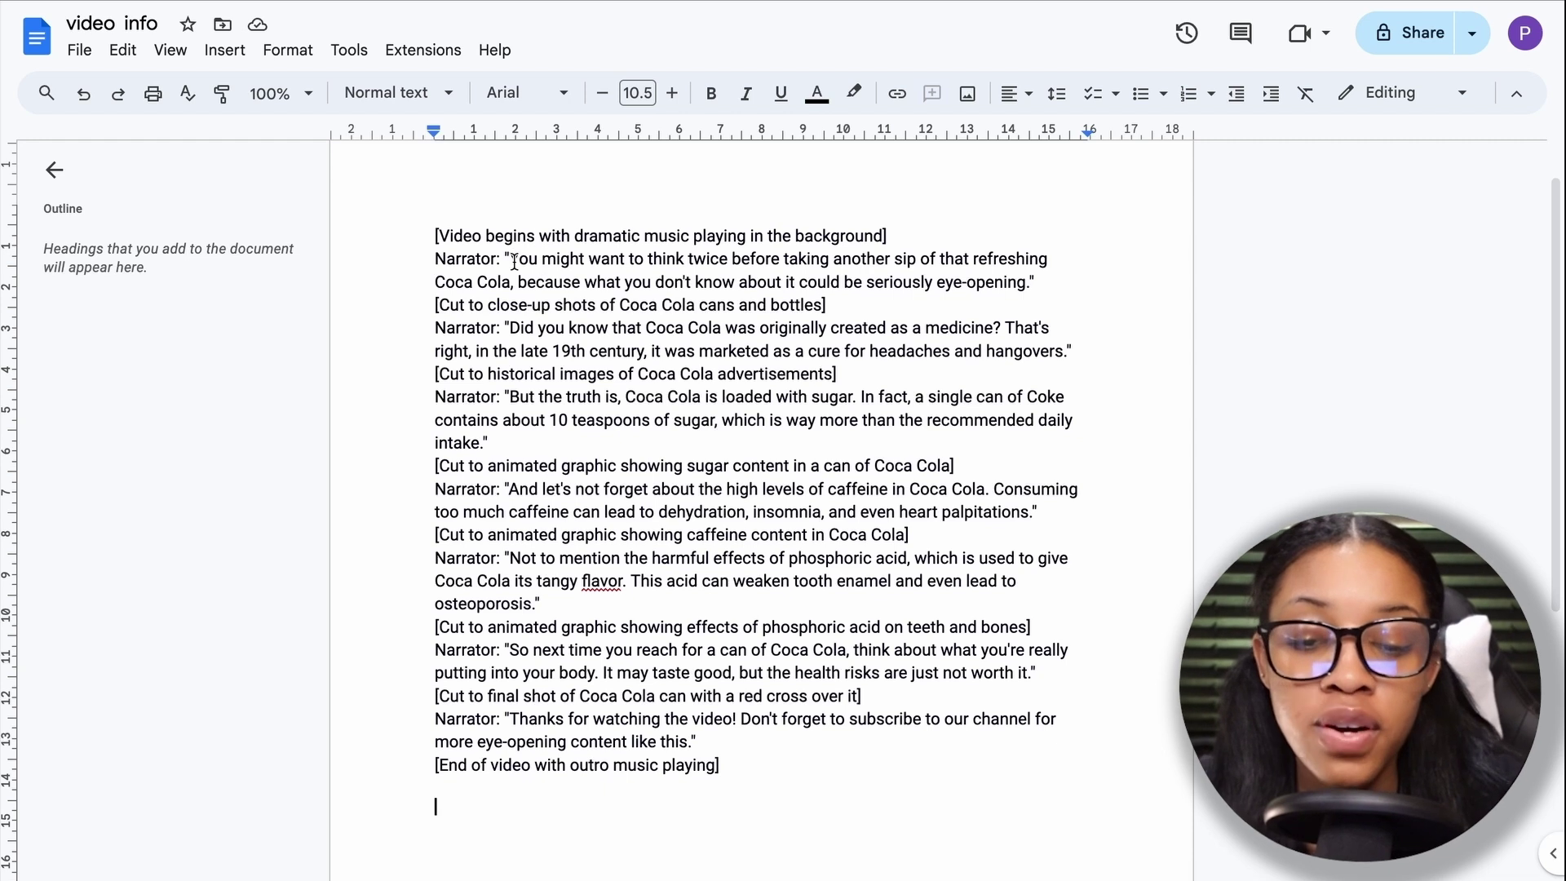
# - Highlight part of the first narrator line in the script and clear the selection
pyautogui.moveTo(599, 259); pyautogui.dragTo(778, 275)
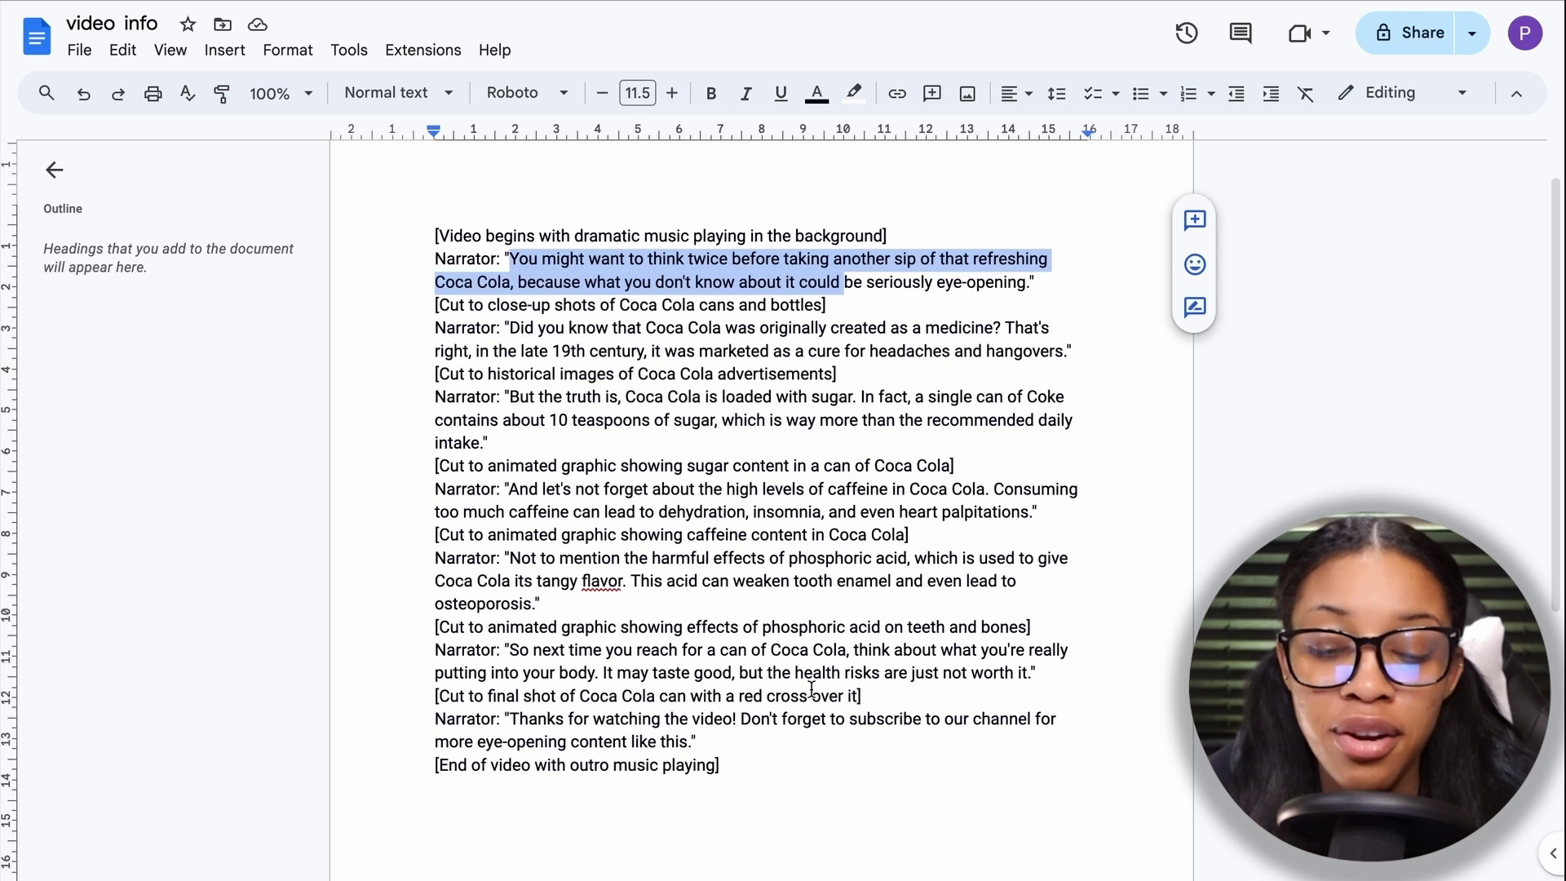
pyautogui.click(751, 752)
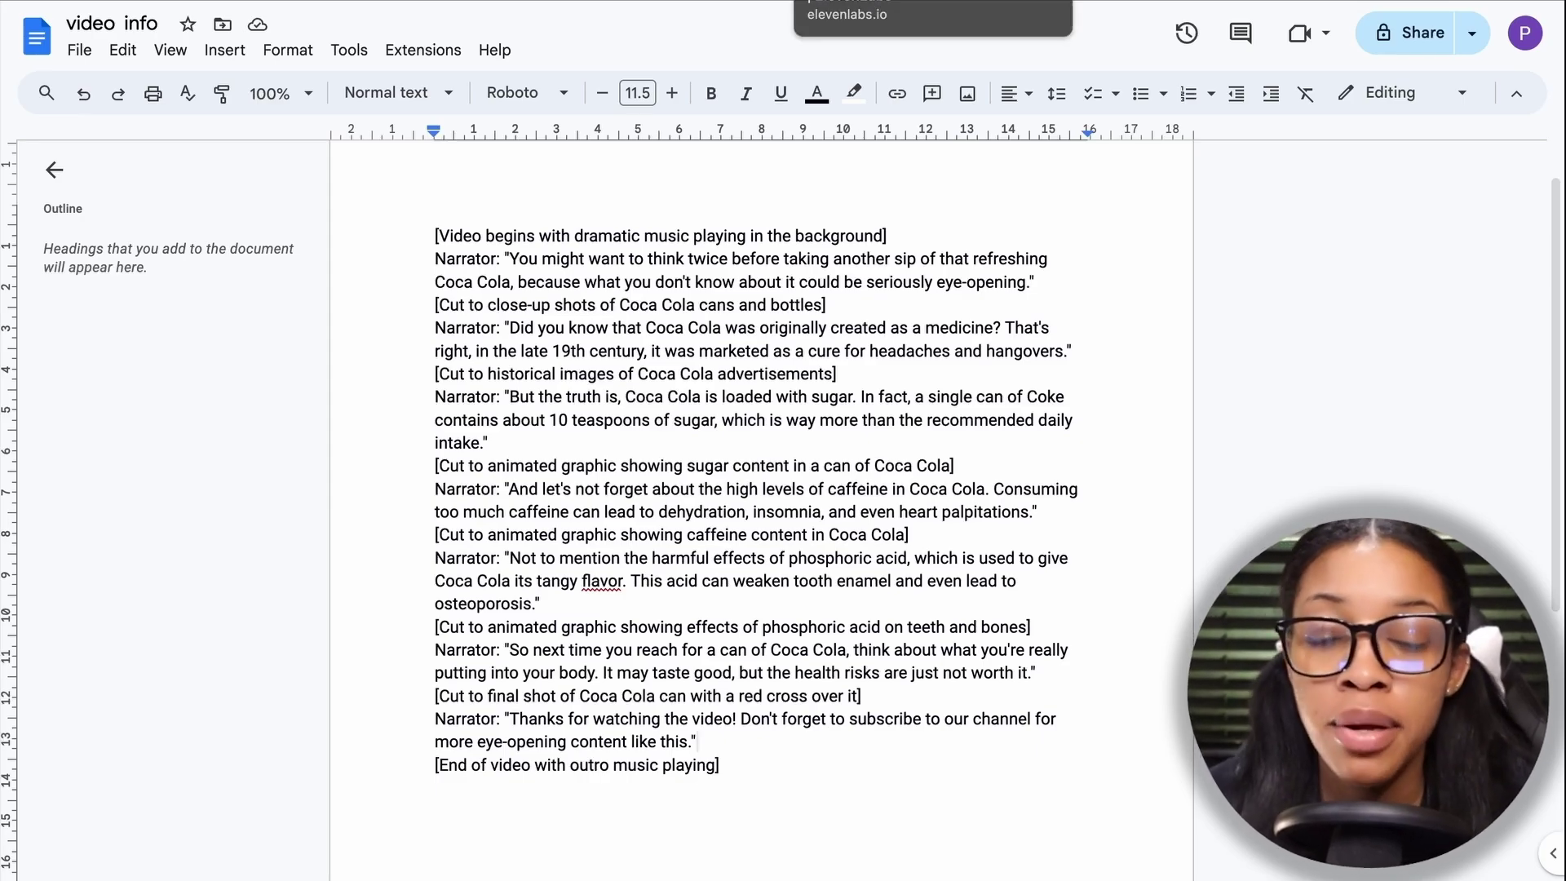
# - Switch to ElevenLabs and open its Text to Speech generator
pyautogui.hotkey('ctrl', 'Tab')
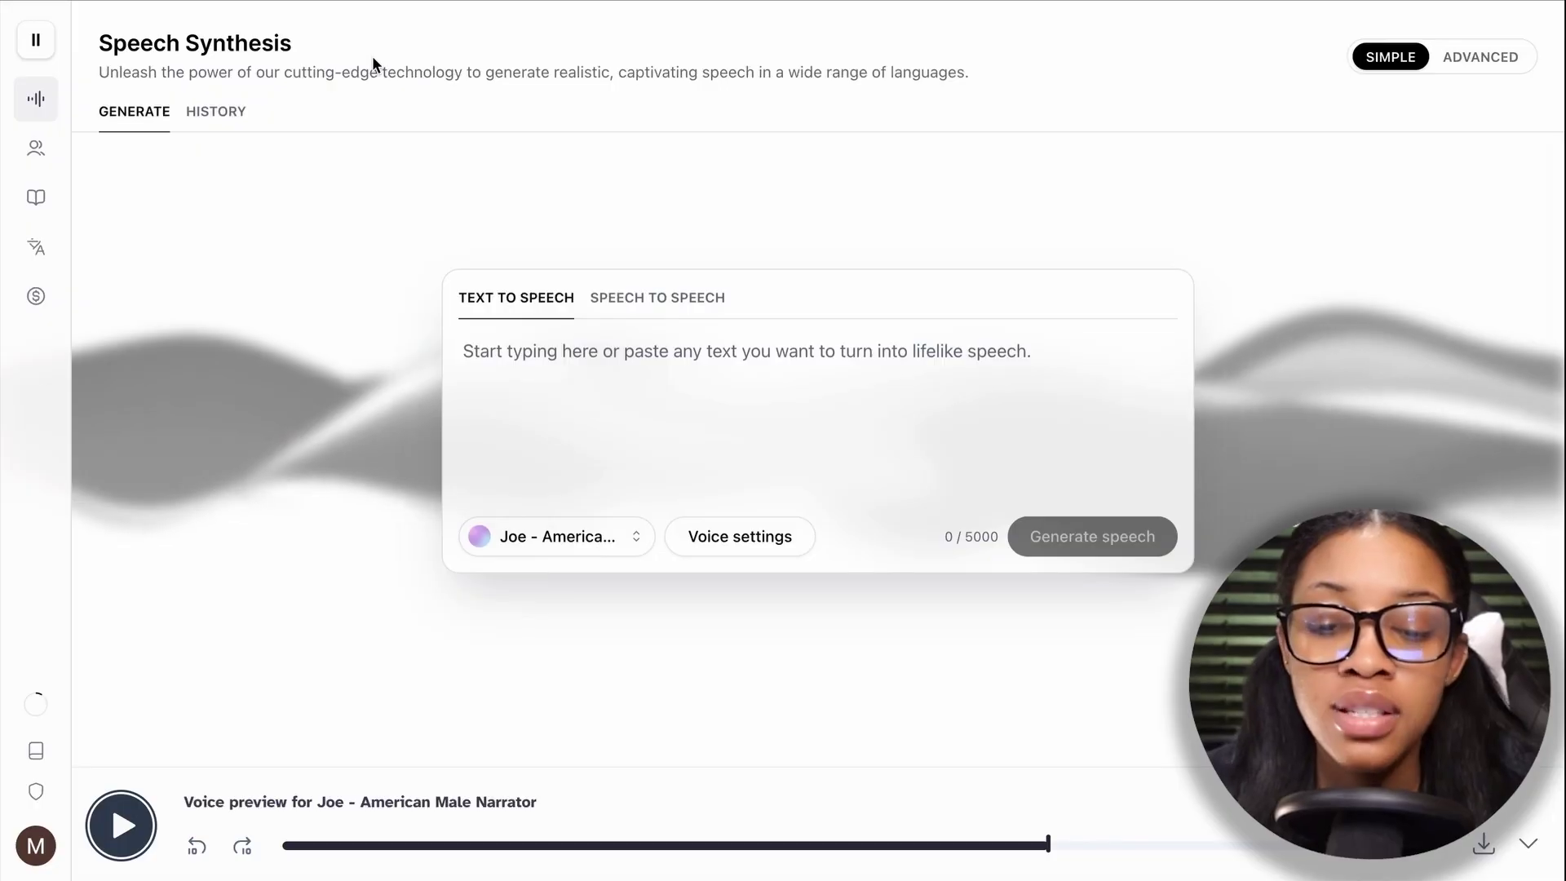
pyautogui.moveTo(84, 104)
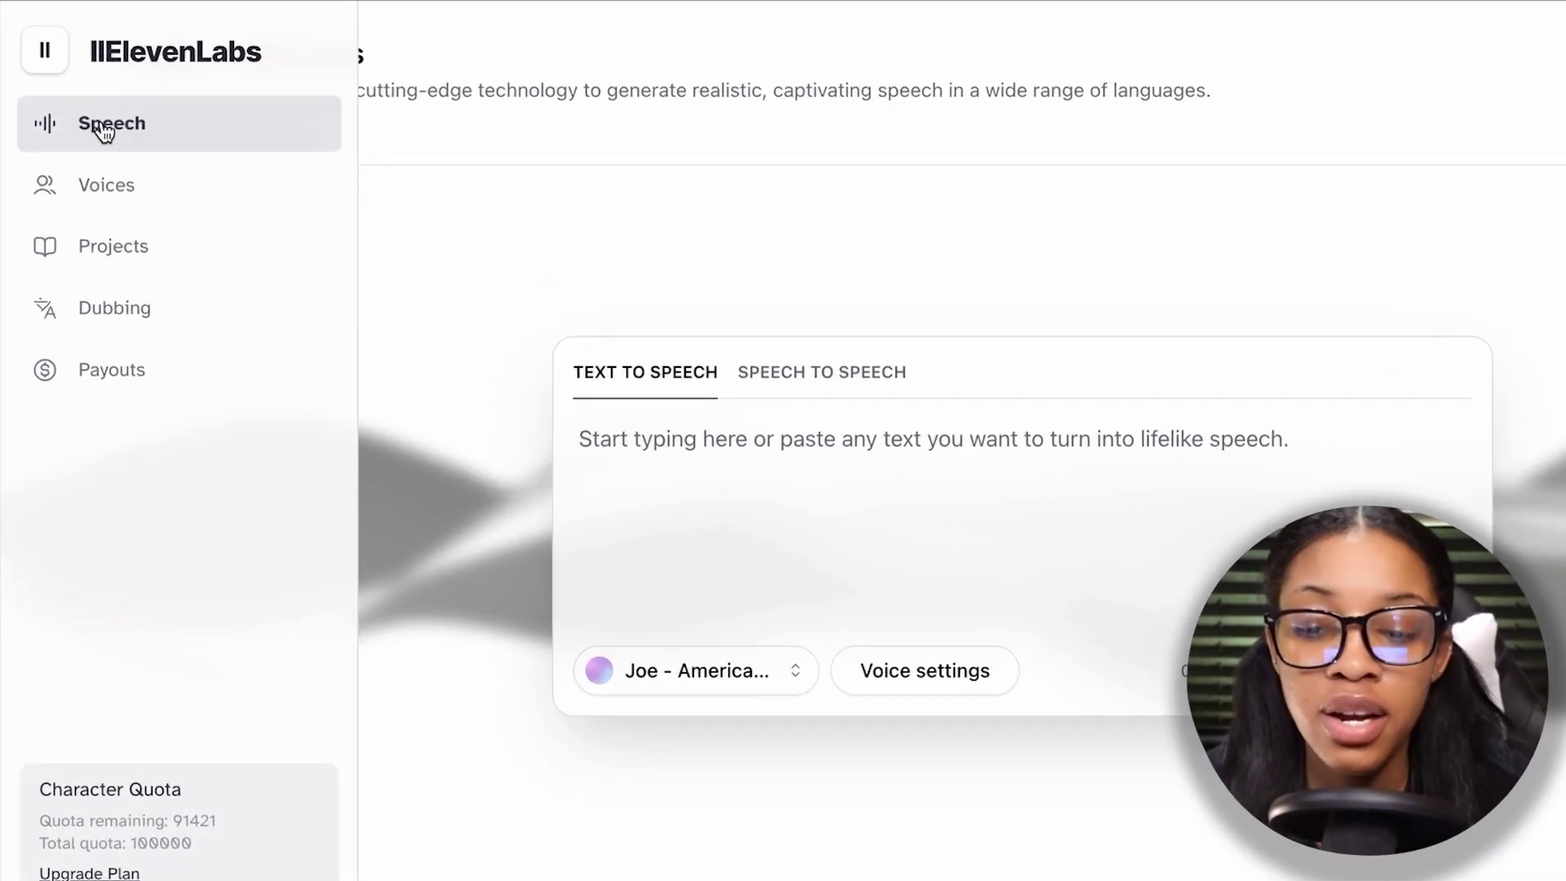
pyautogui.click(667, 395)
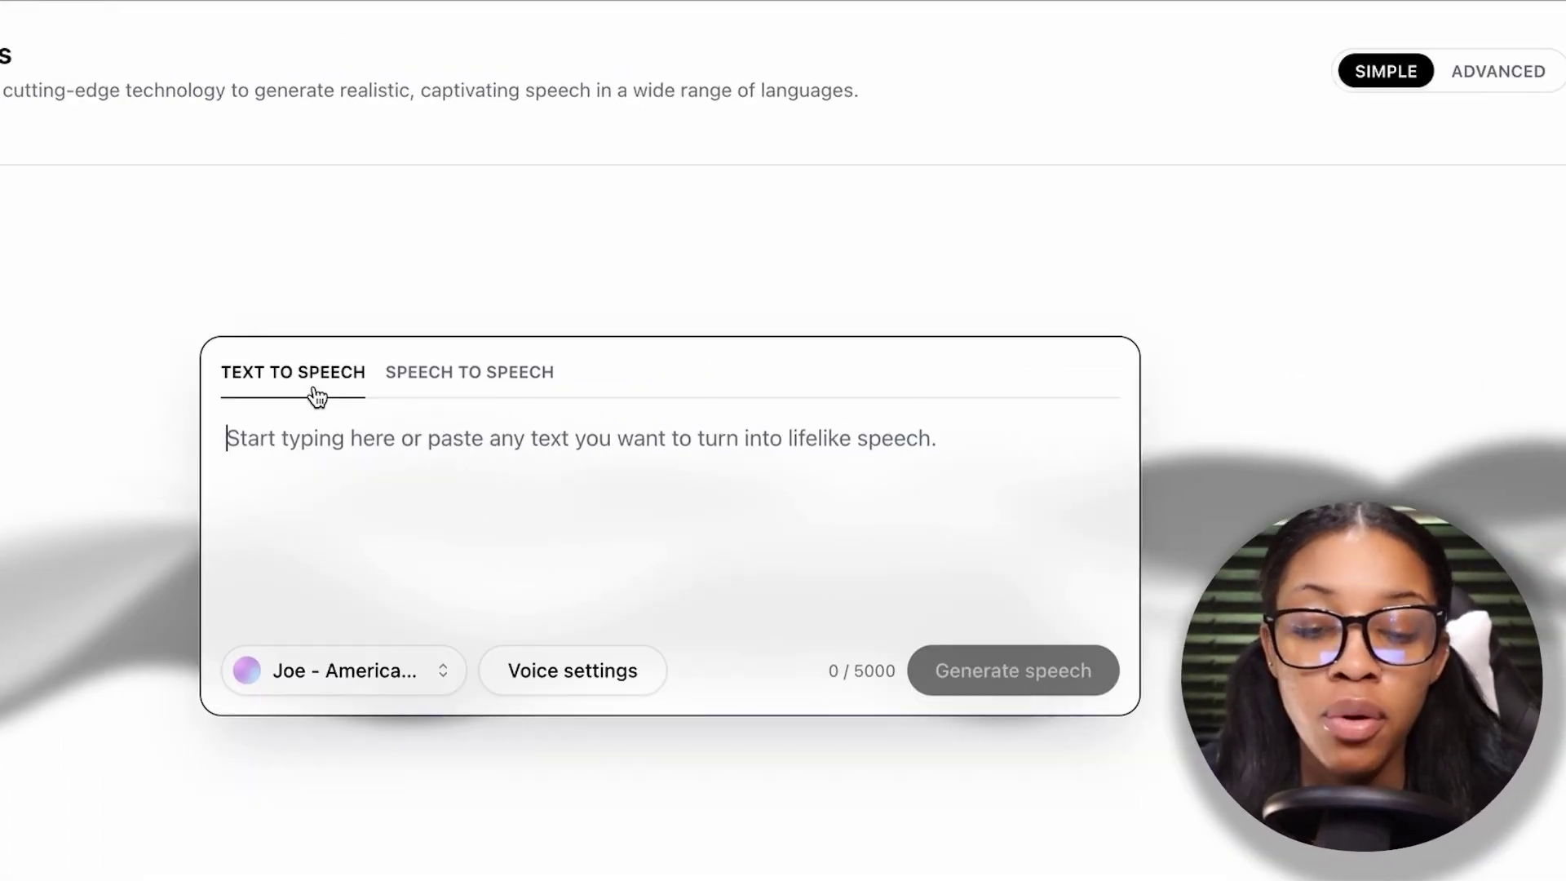
pyautogui.click(314, 393)
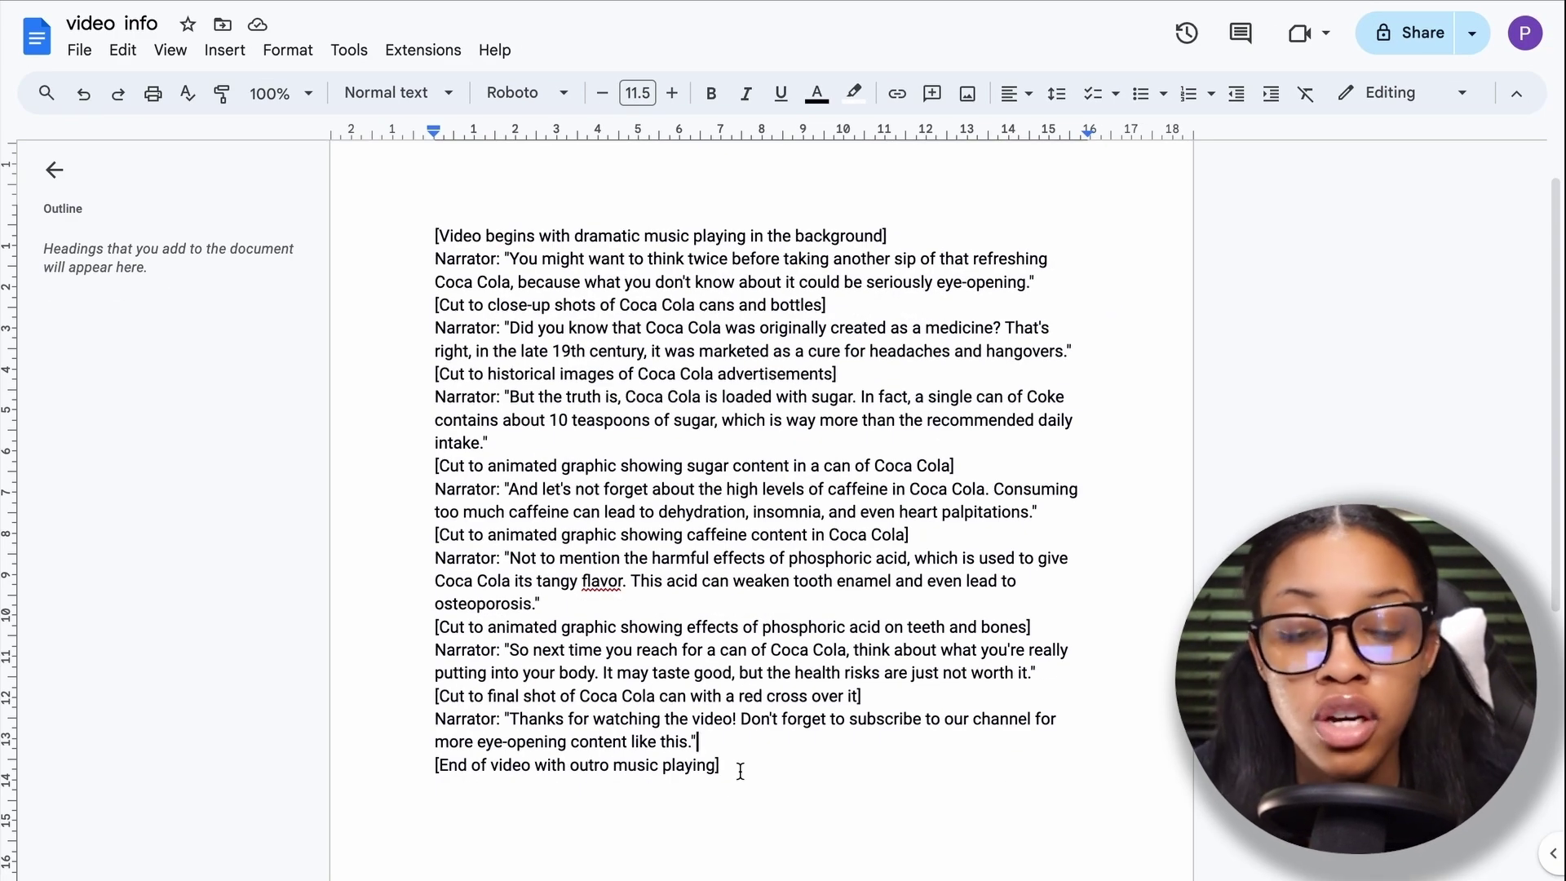
# - Copy the whole Coca Cola script from the "video info" document and paste it into the ElevenLabs text-to-speech box
pyautogui.moveTo(740, 771); pyautogui.dragTo(433, 214)
pyautogui.hotkey('ctrl', 'c')
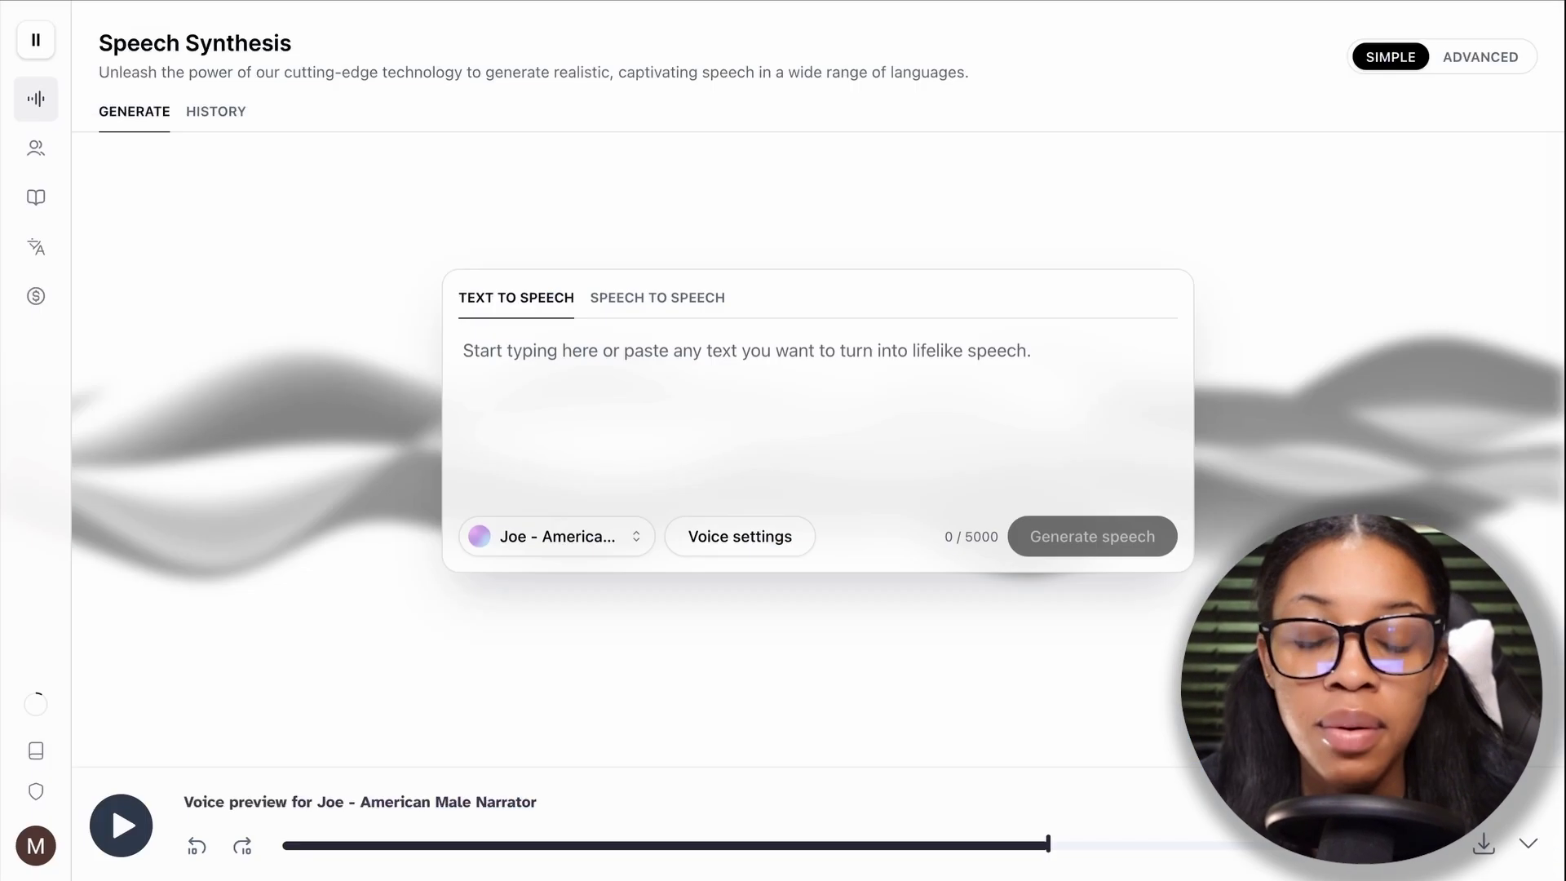
pyautogui.click(662, 353)
pyautogui.hotkey('ctrl', 'v')
pyautogui.scroll(10, 982, 335)
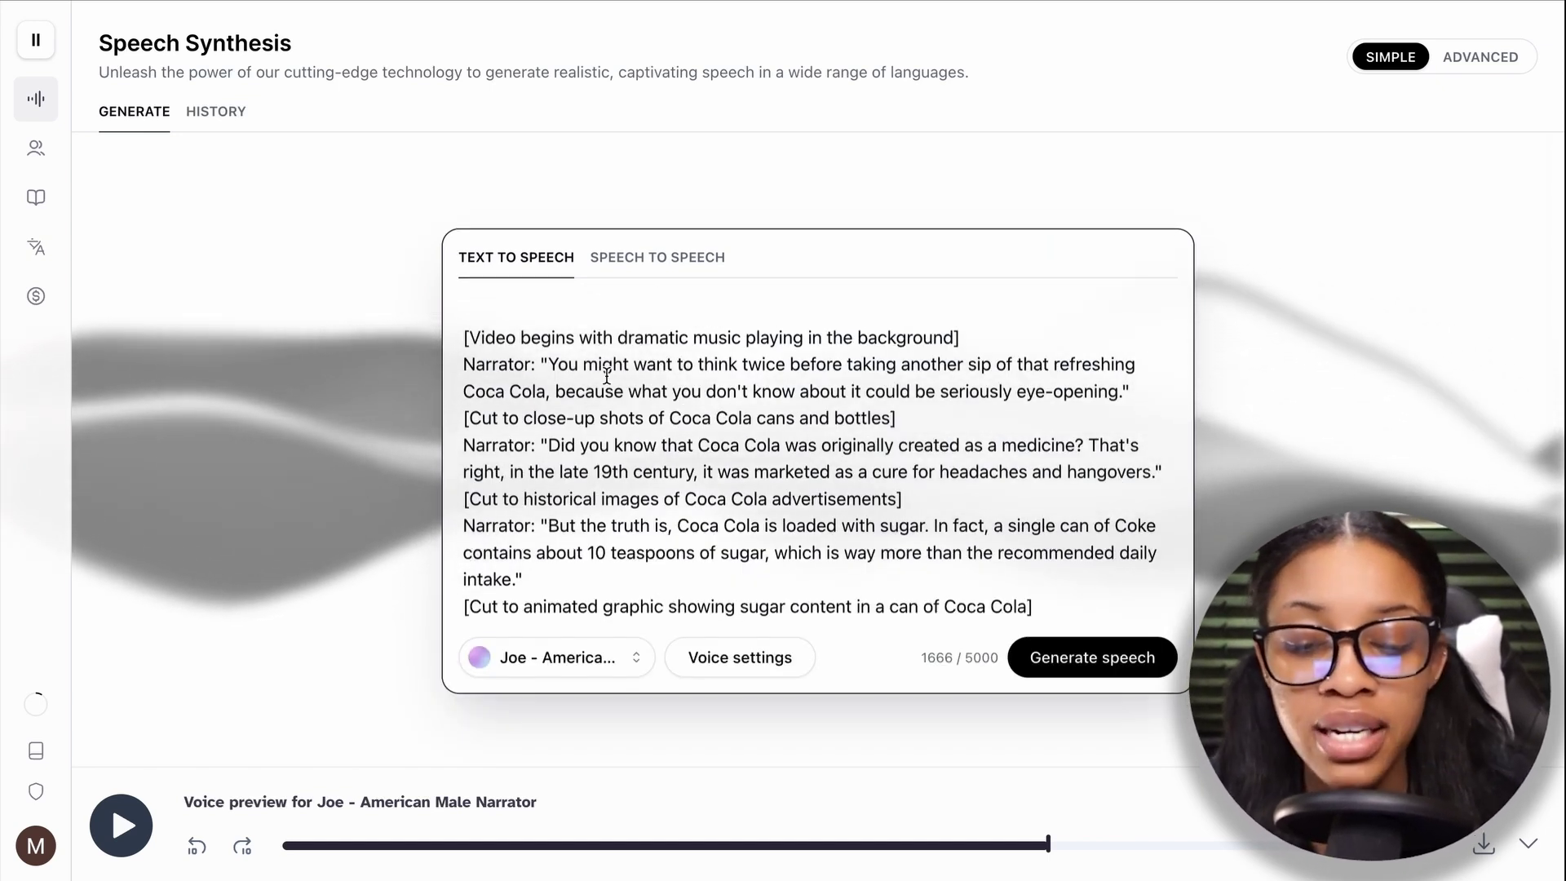
# - Delete the bracketed scene cues and "Narrator:" labels from the pasted script, keeping only the spoken lines, and review the text
pyautogui.click(546, 384)
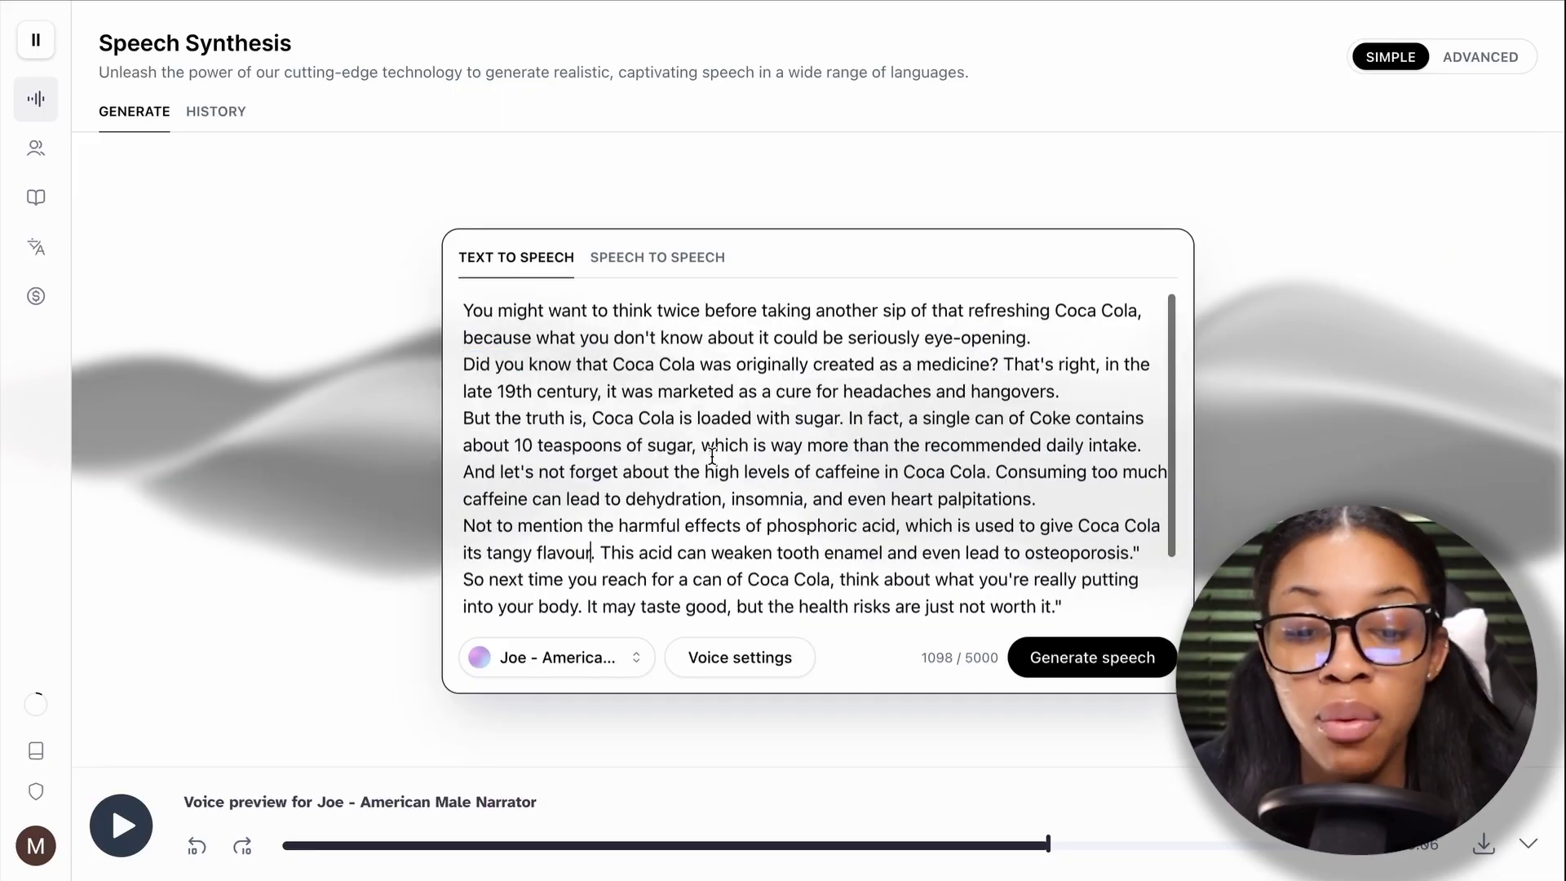
pyautogui.scroll(-2, 706, 465)
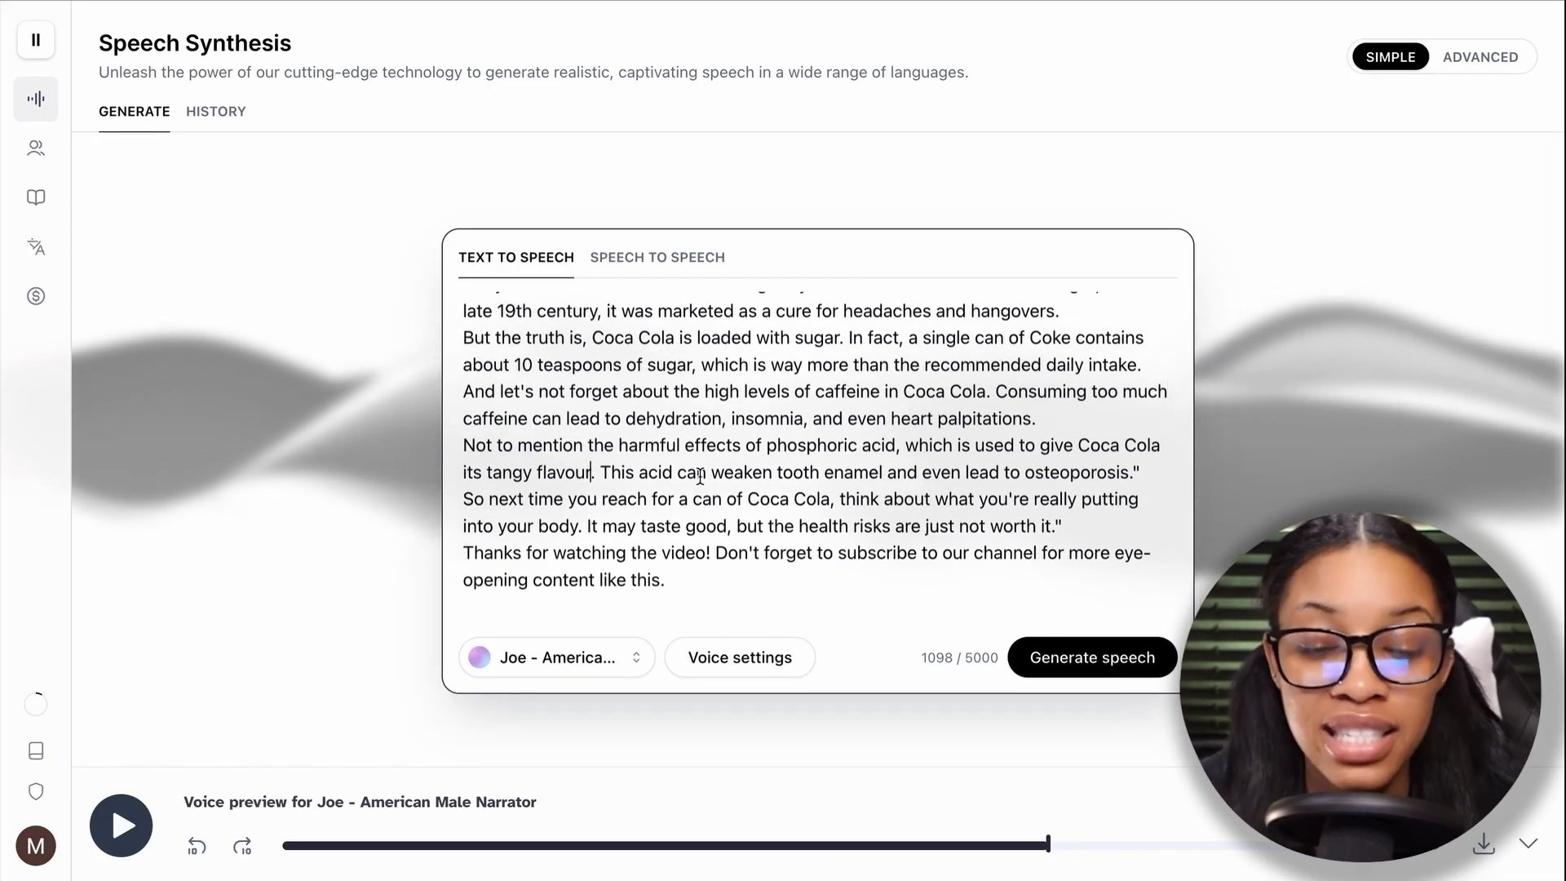
pyautogui.scroll(3, 690, 490)
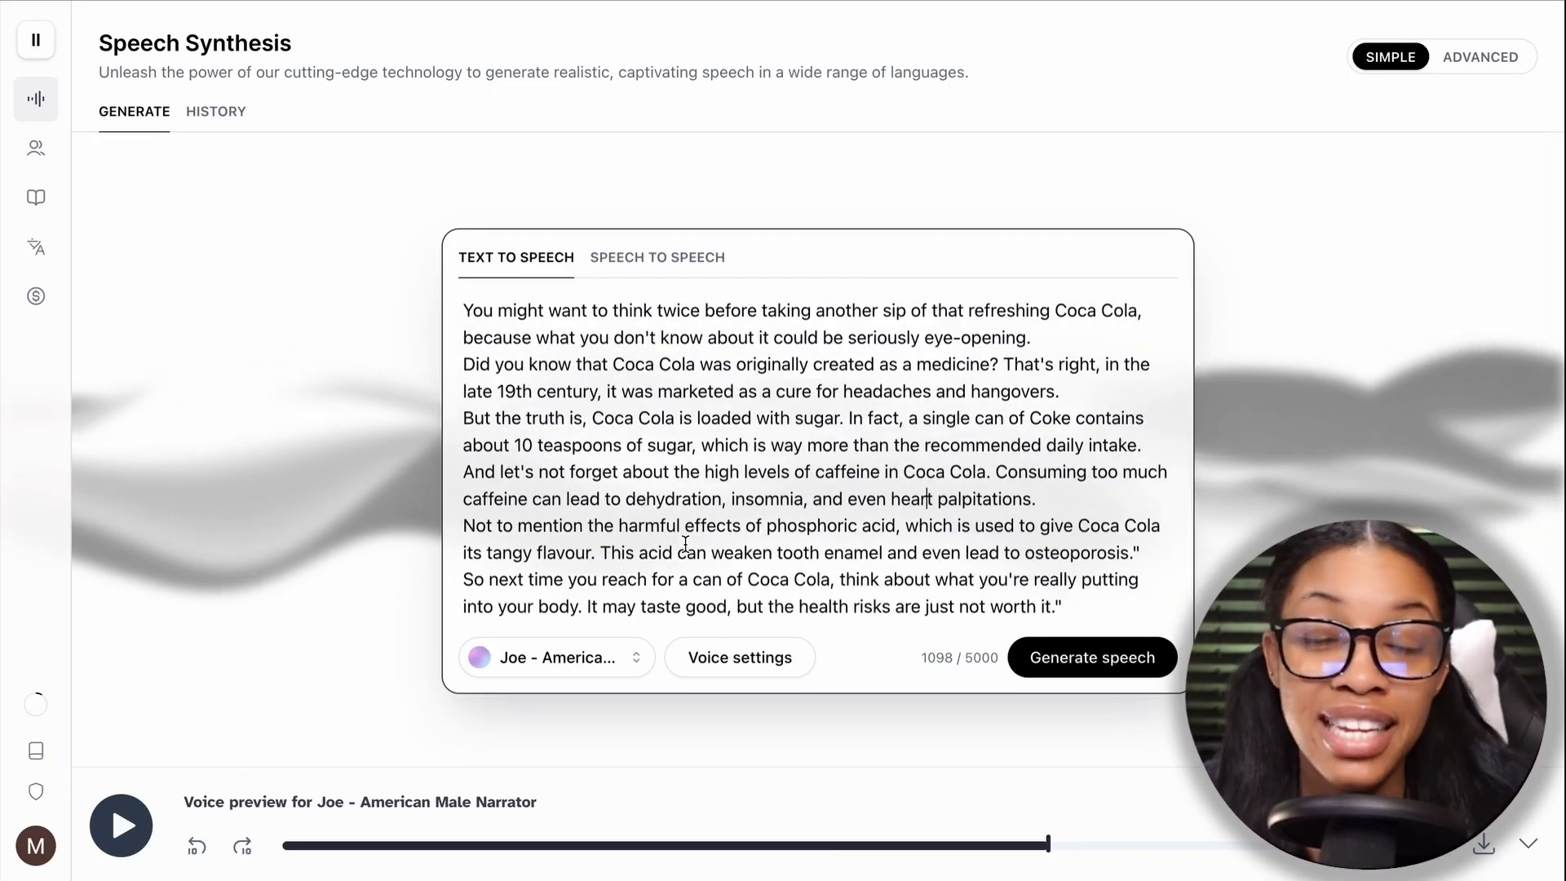
pyautogui.scroll(-3, 685, 542)
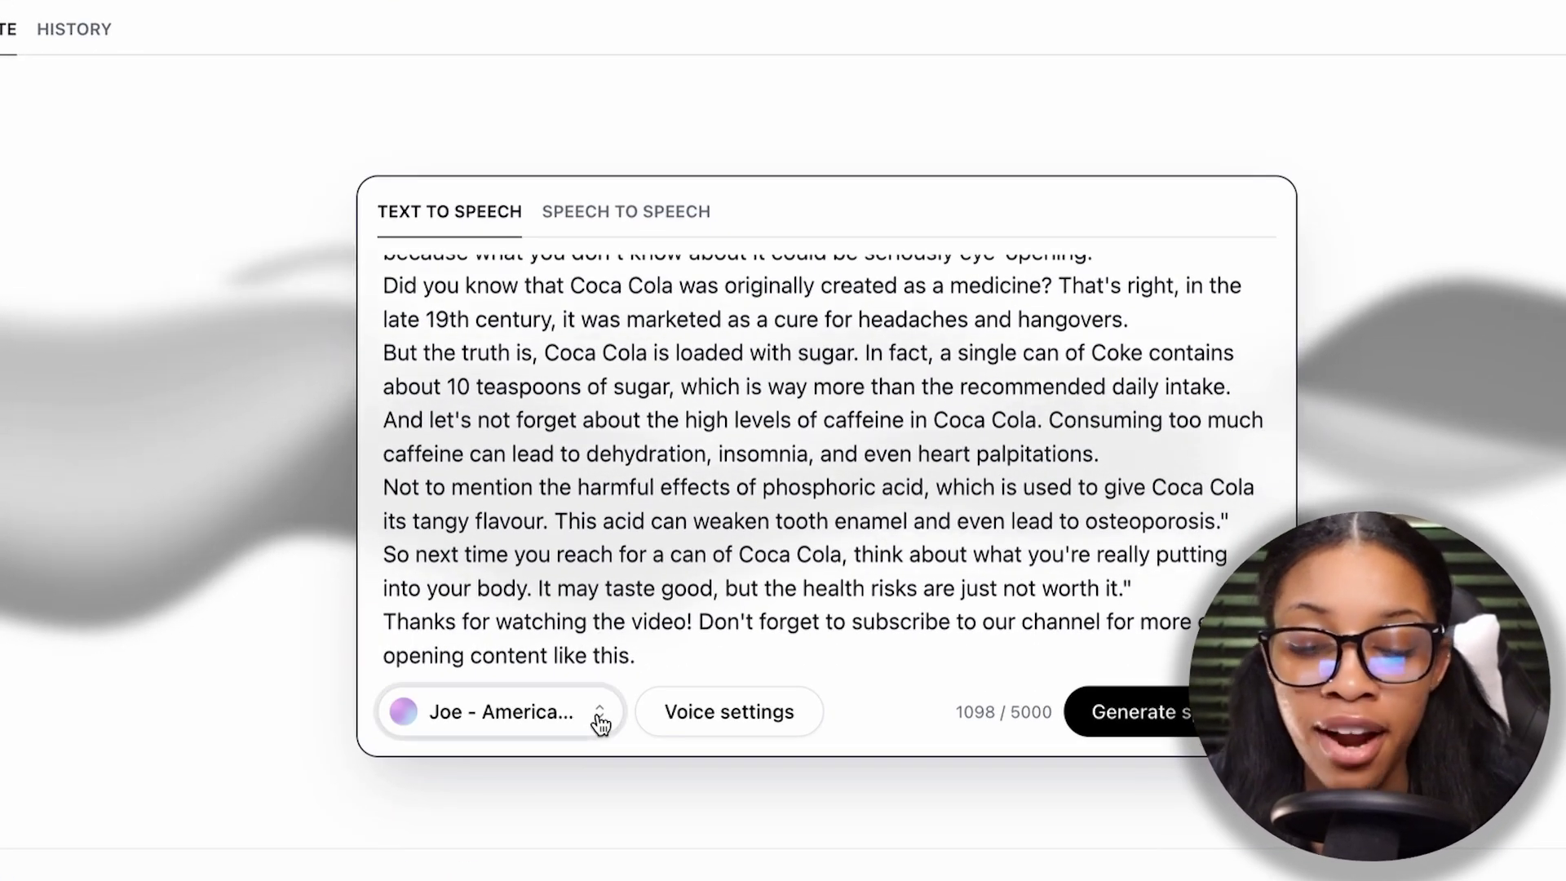
# - Browse the list of available voices and close it without choosing another one
pyautogui.click(599, 722)
pyautogui.scroll(-15, 452, 404)
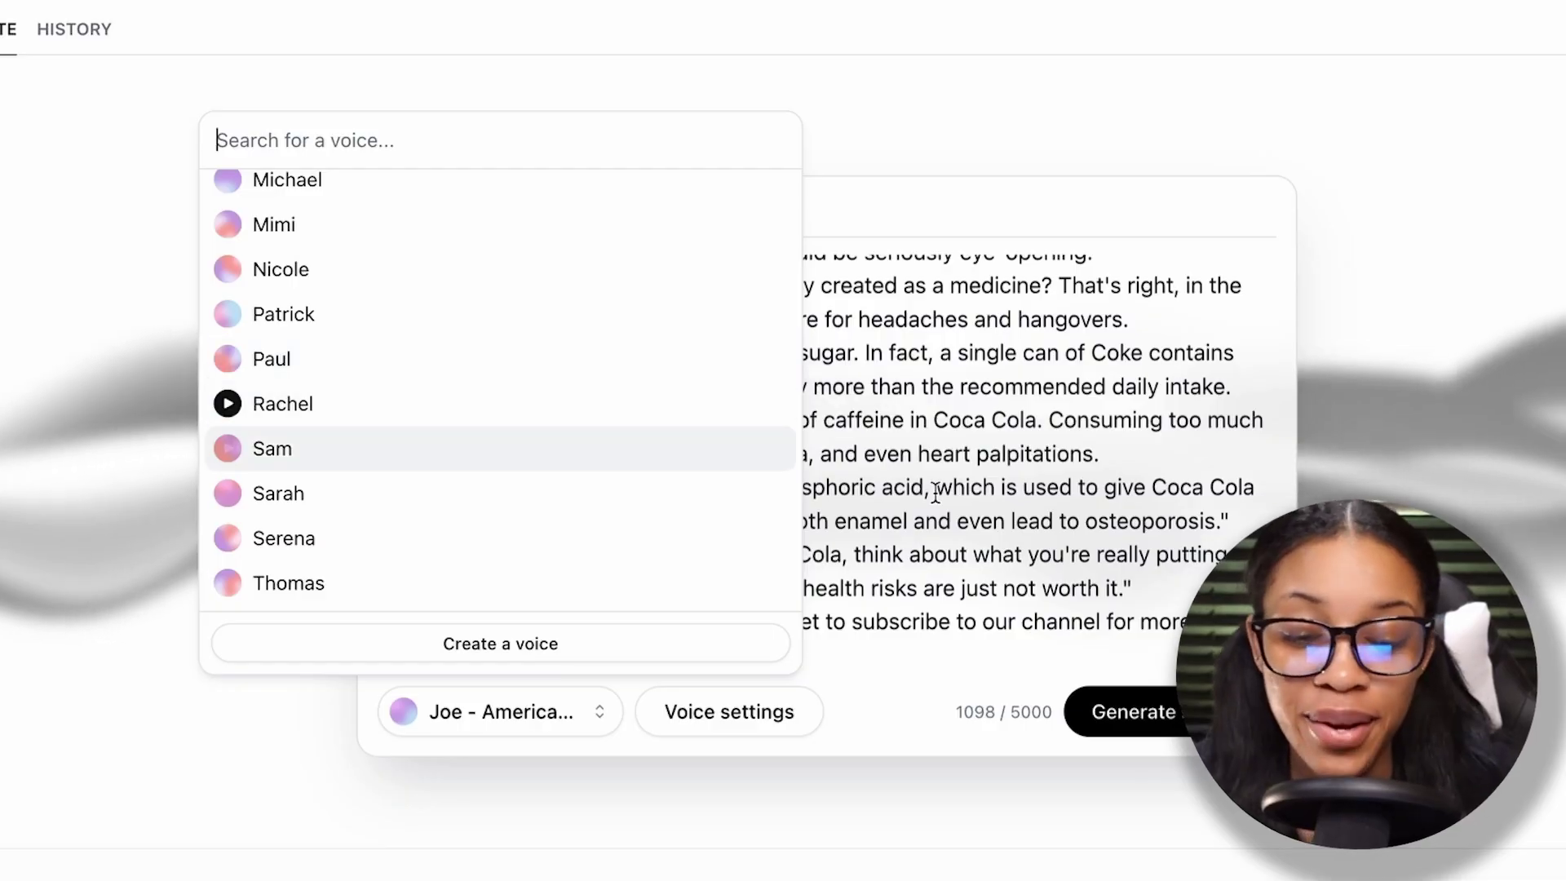
pyautogui.click(594, 721)
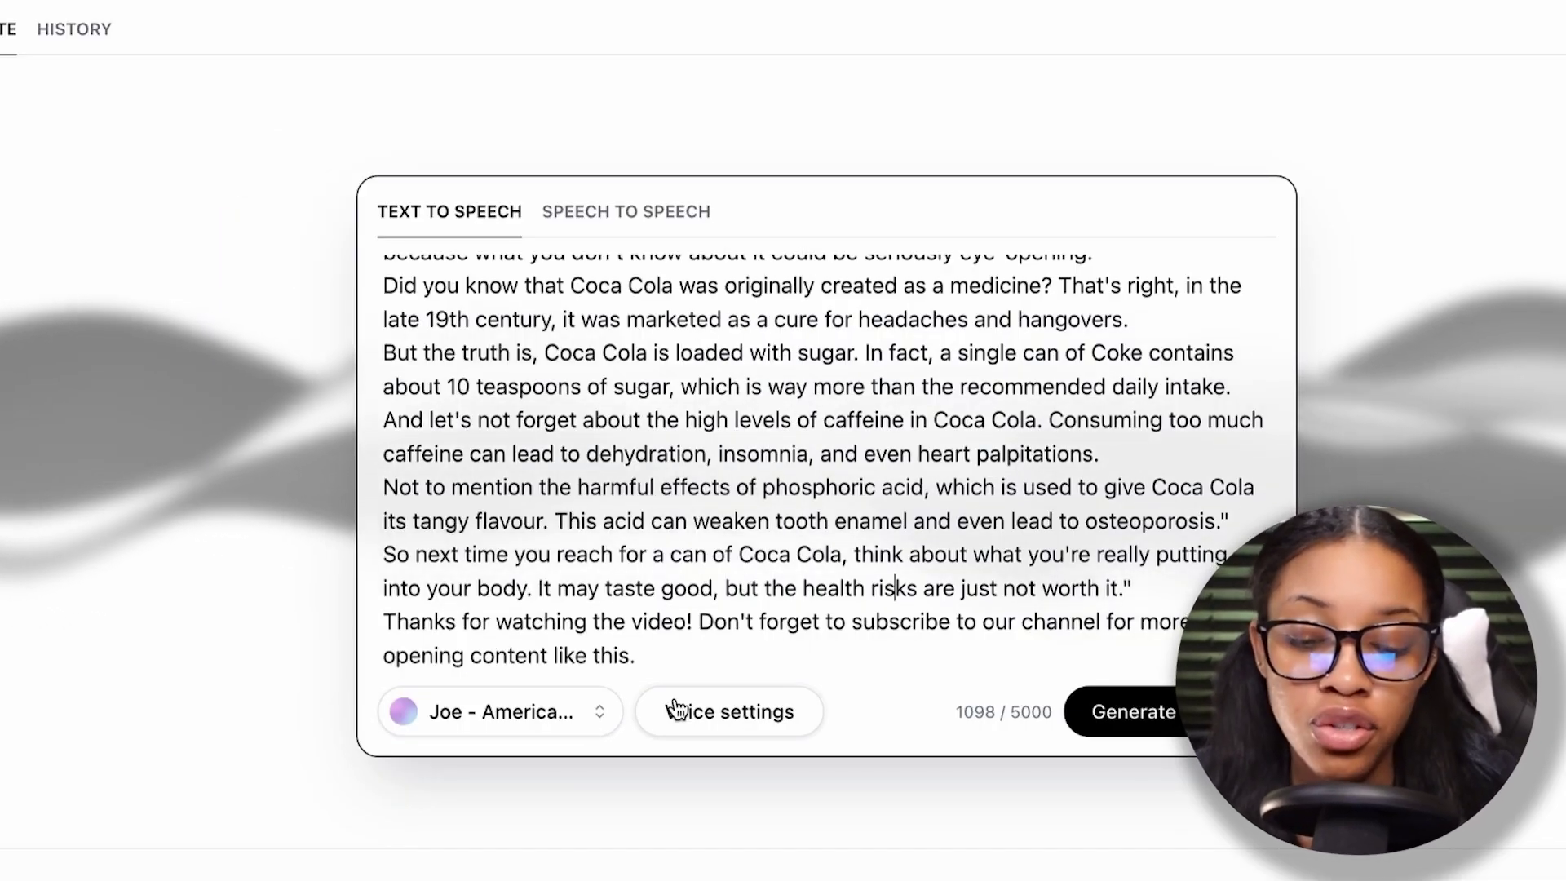
# - In the voice settings, raise Style Exaggeration to 60% and lower Similarity towards the low end
pyautogui.click(740, 725)
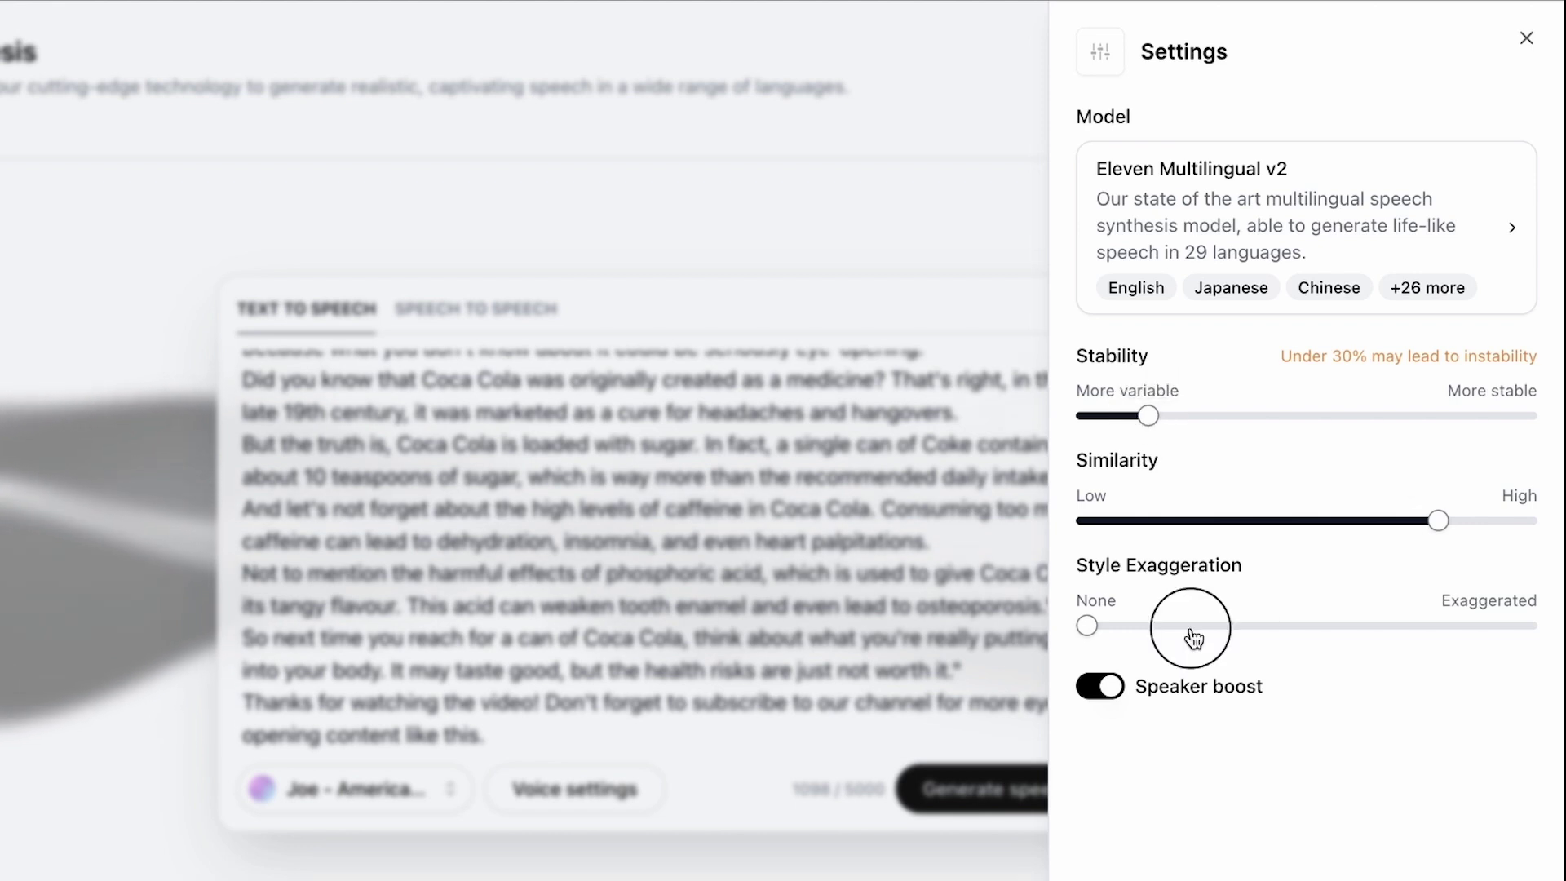
pyautogui.moveTo(1277, 632); pyautogui.dragTo(1350, 637)
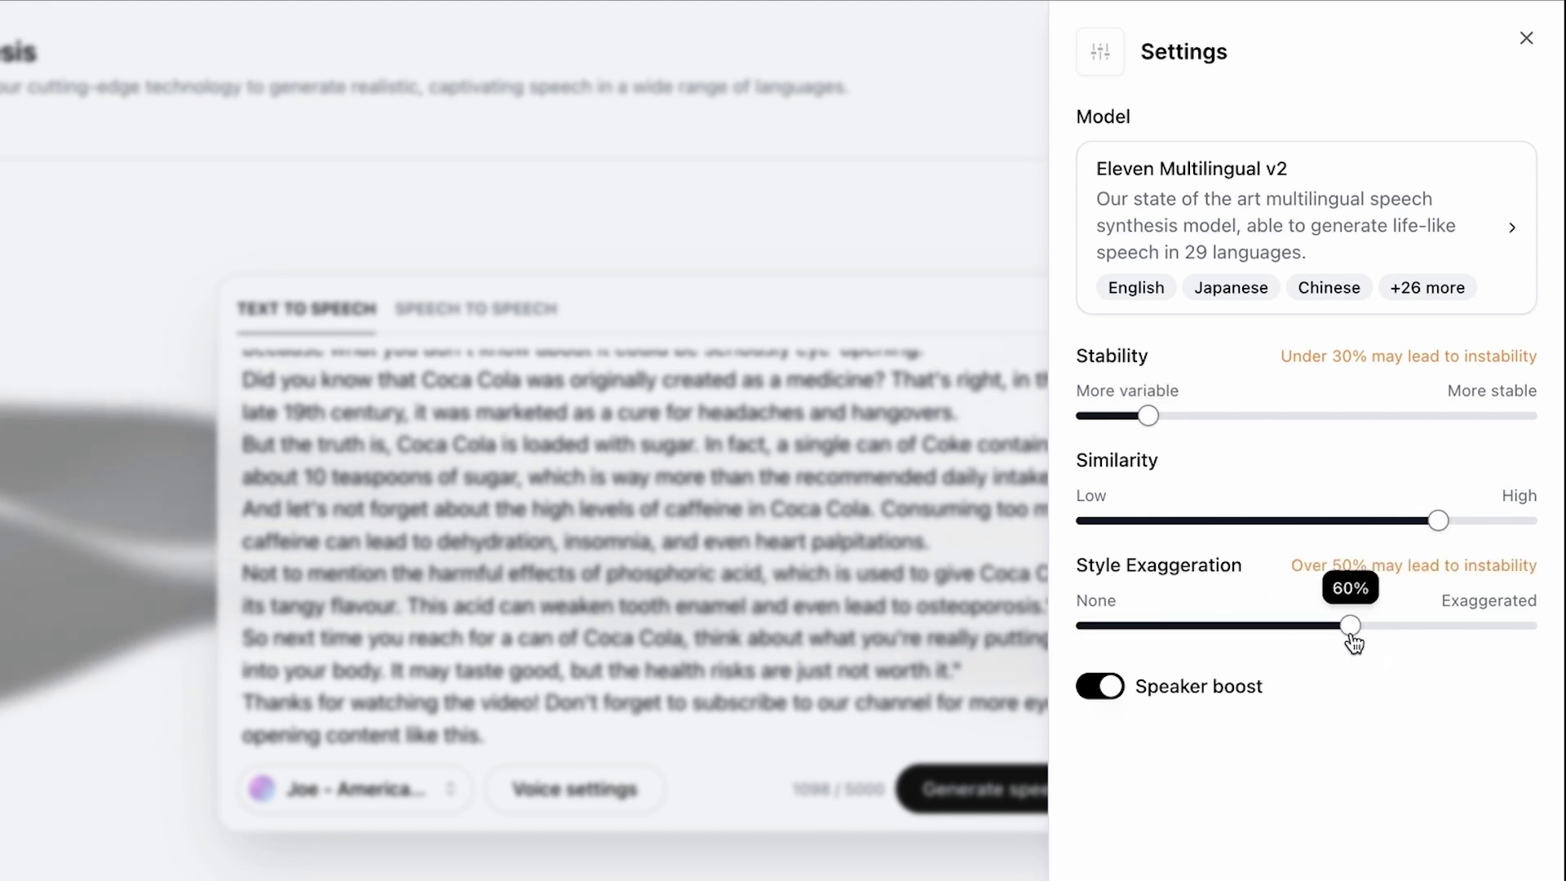
pyautogui.click(1168, 522)
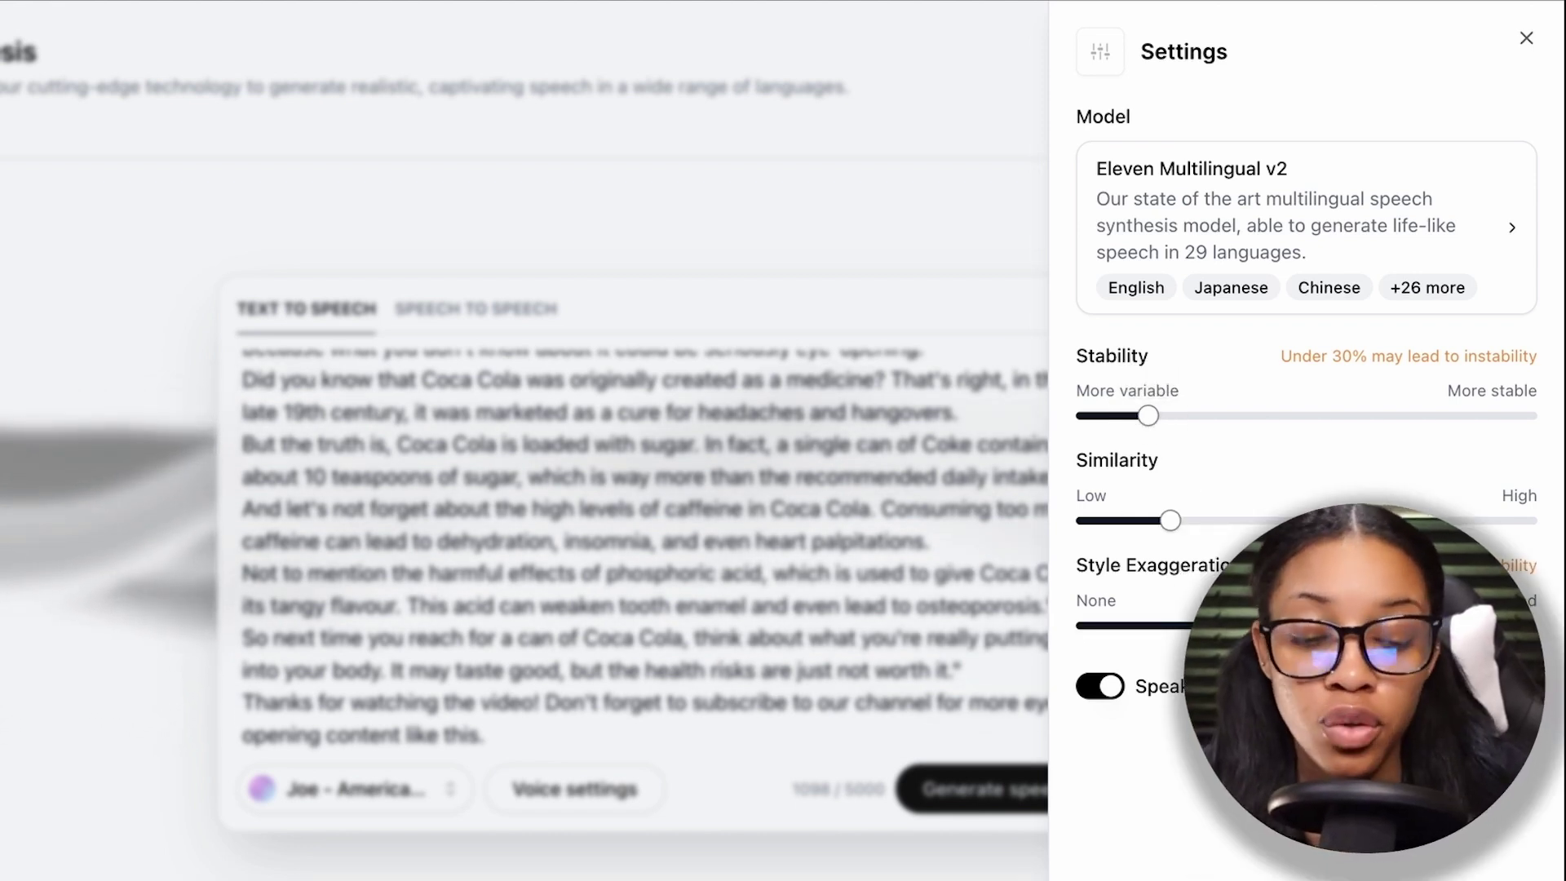
pyautogui.press('Escape')
# - Generate speech from the cleaned script and download the resulting voiceover audio
pyautogui.scroll(-3, 636, 538)
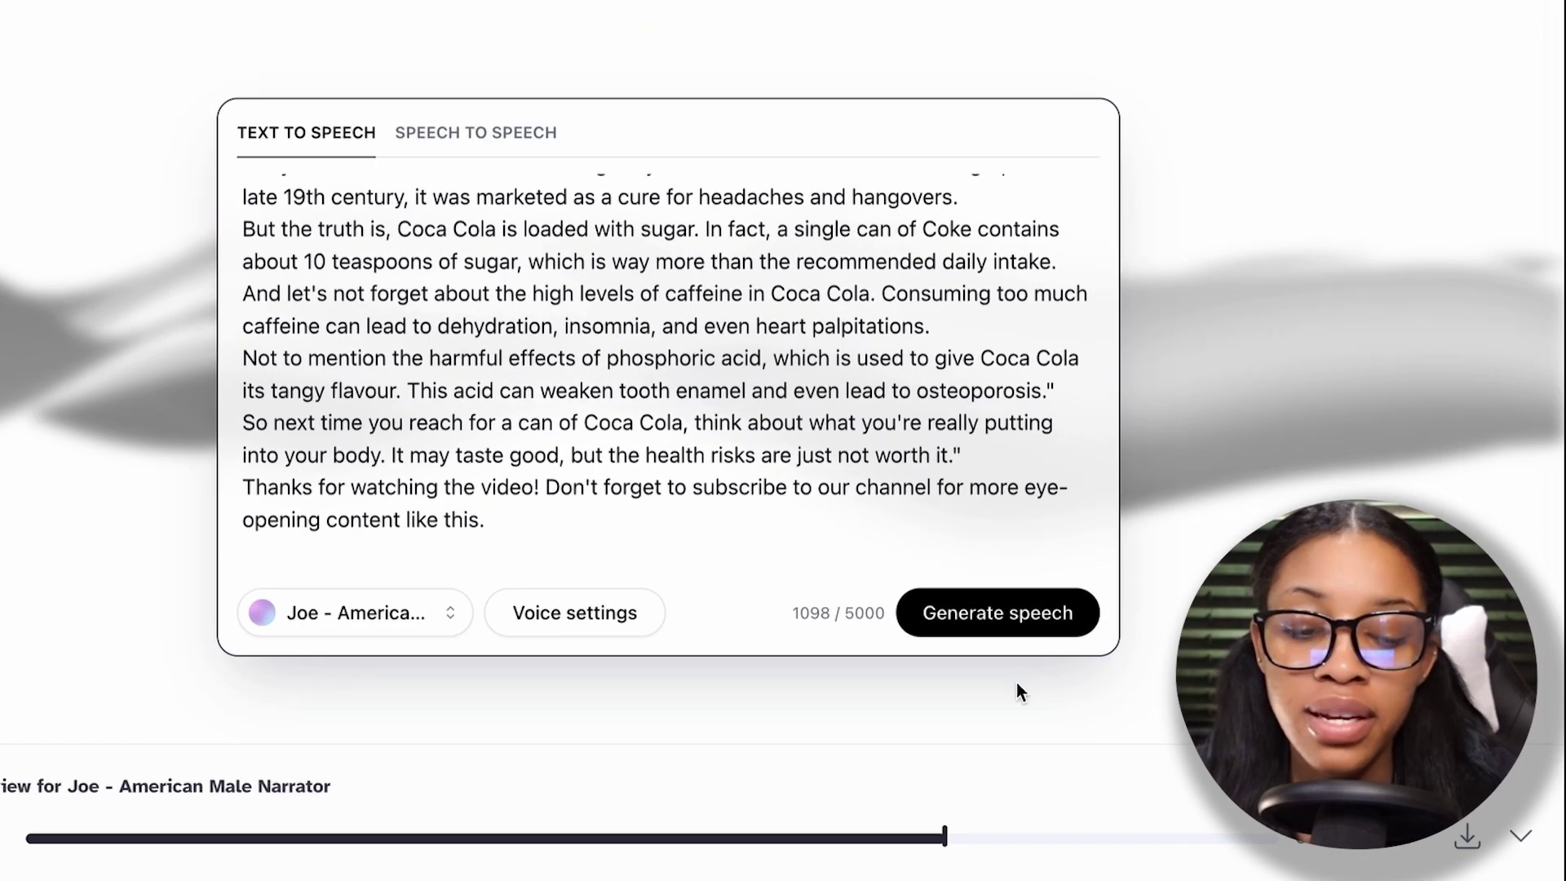
pyautogui.click(994, 614)
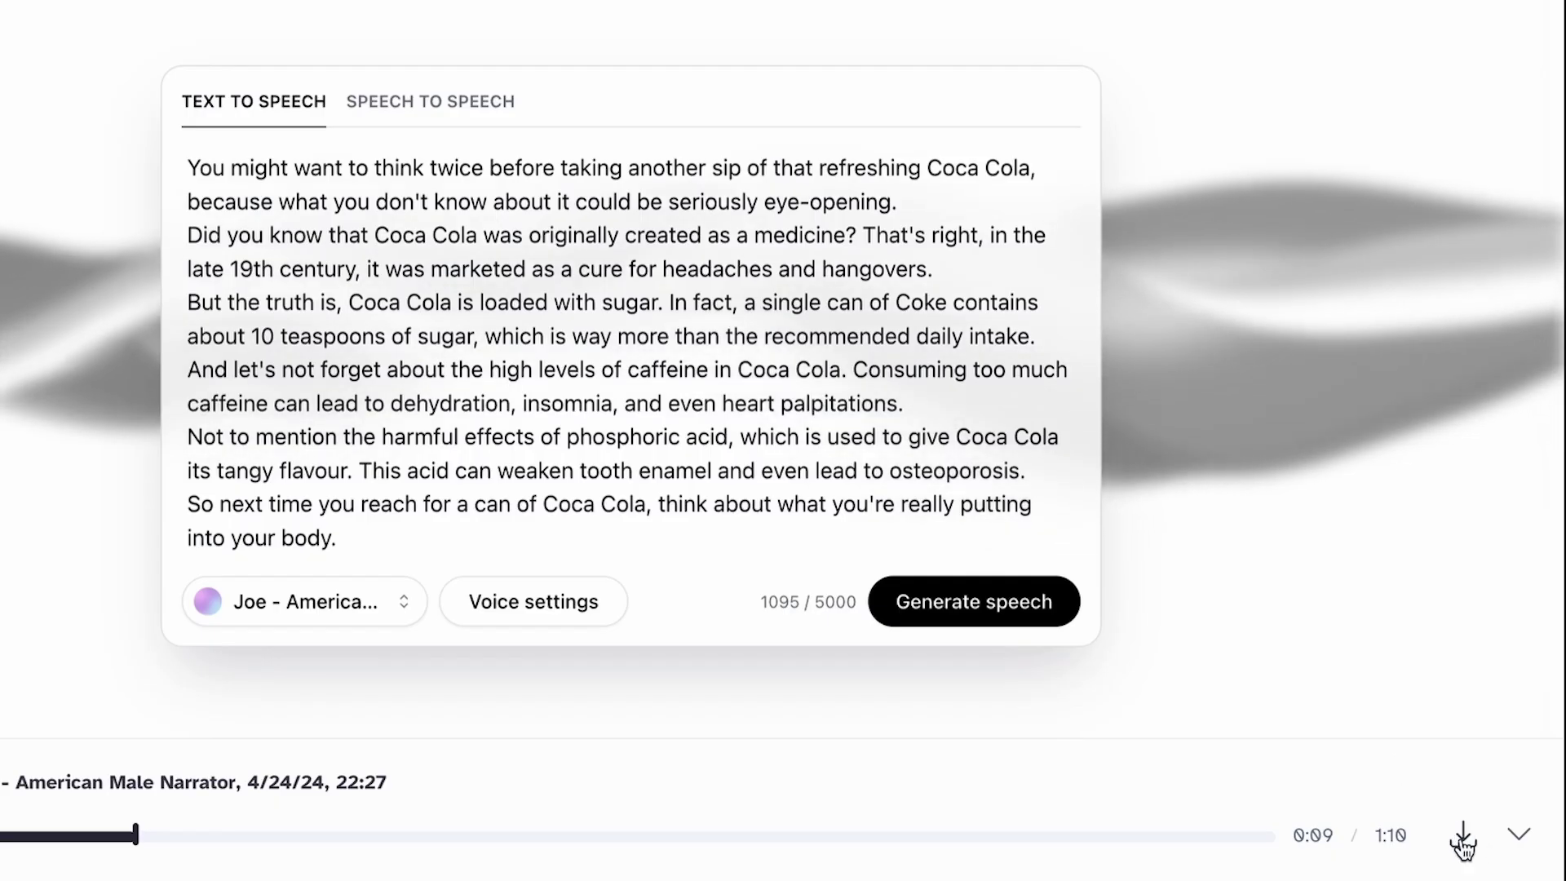
pyautogui.click(1462, 840)
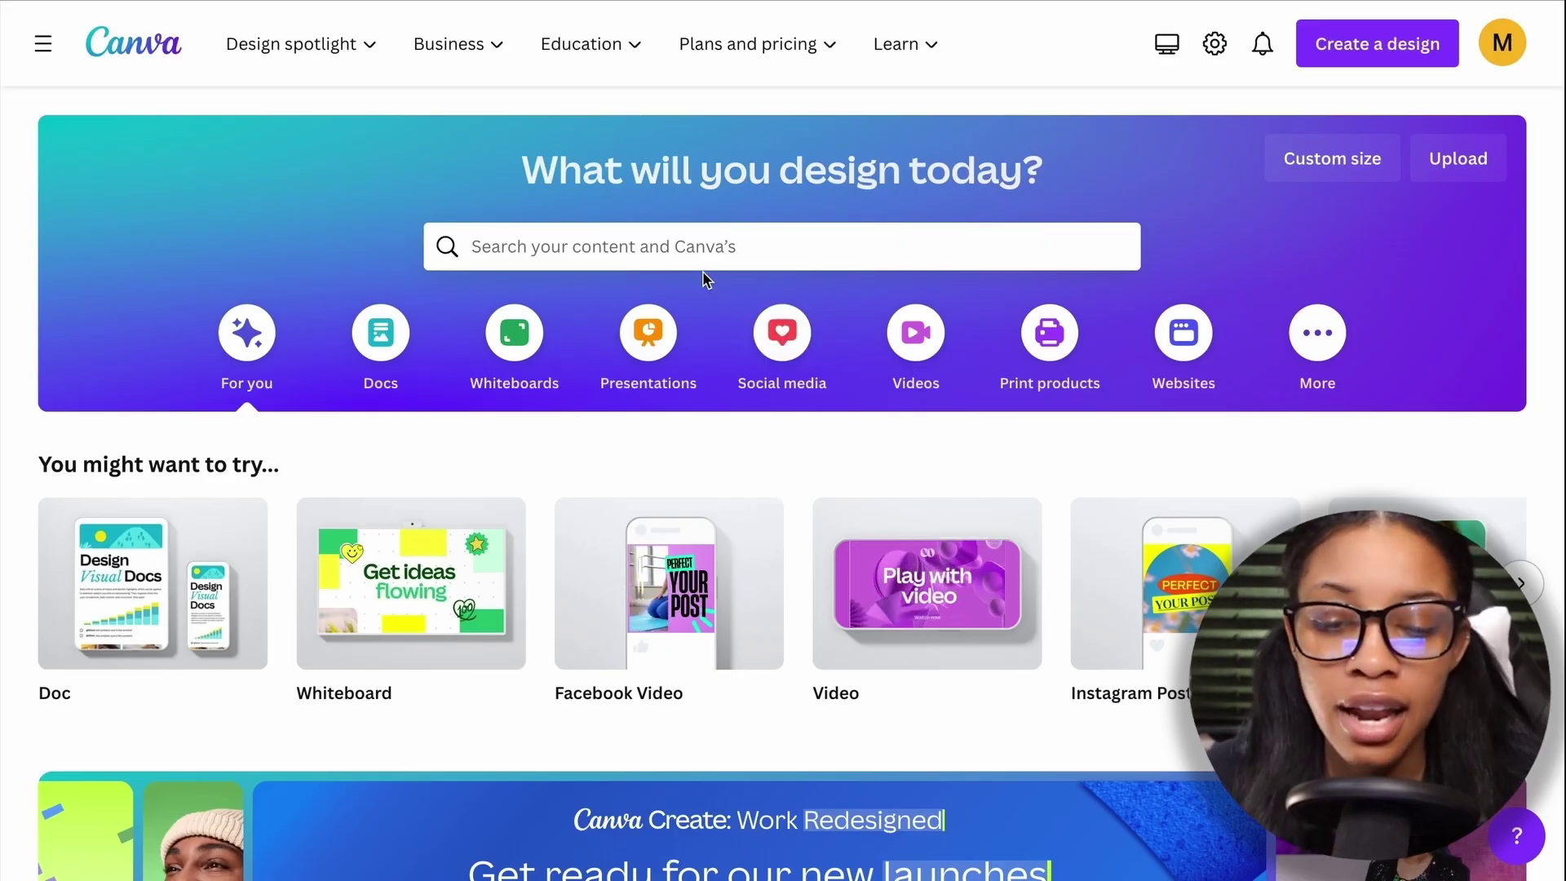
# - In Canva, search for "youtube video", choose Youtube Video Chapter and create a blank design
pyautogui.click(577, 253)
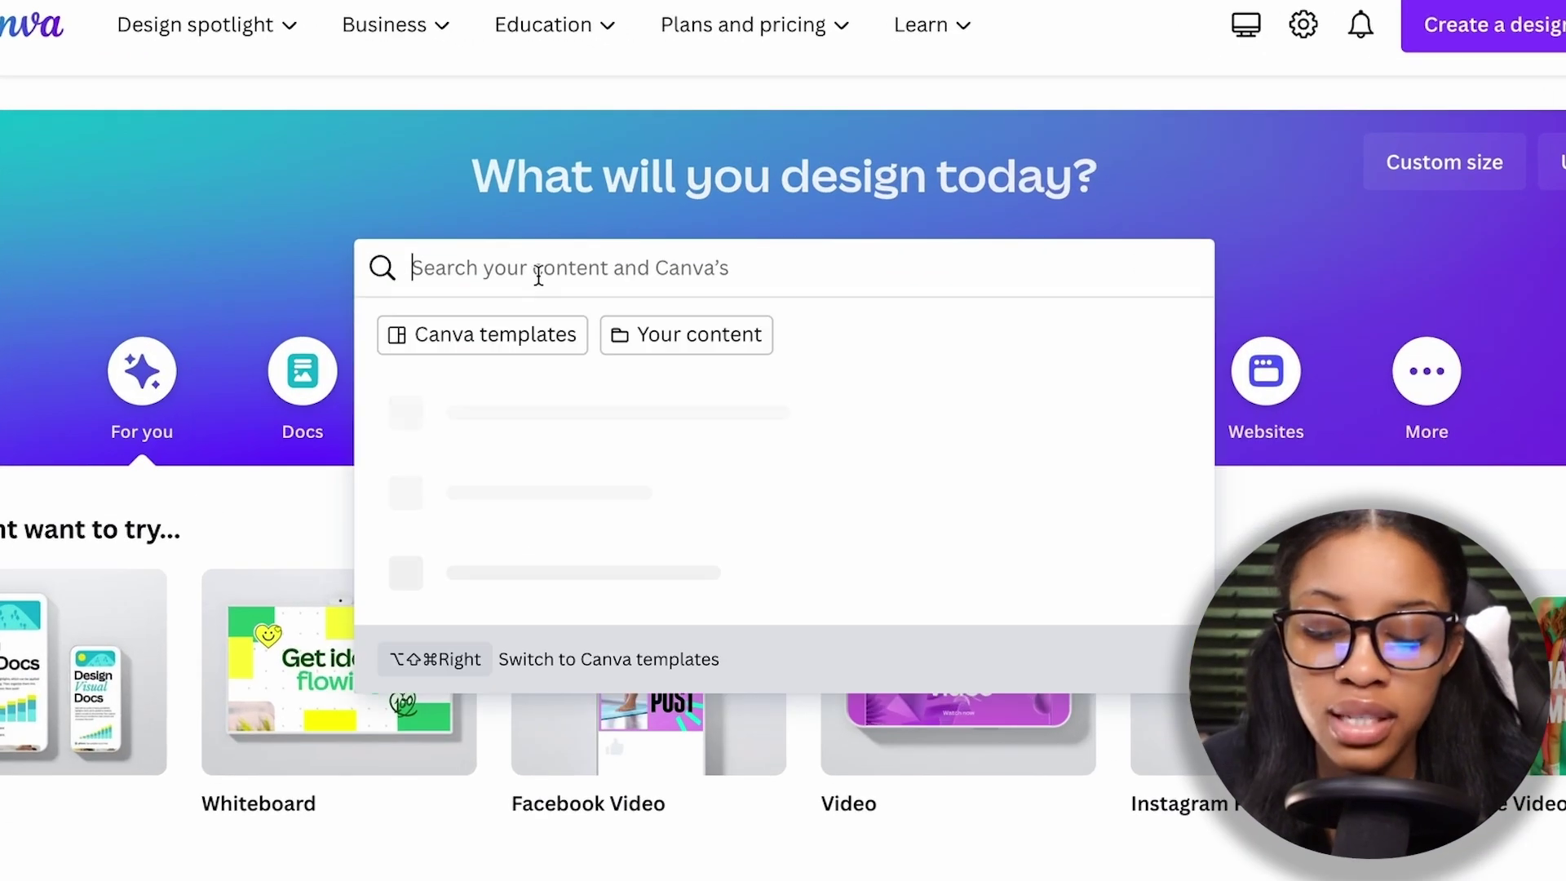
pyautogui.write('youtube video')
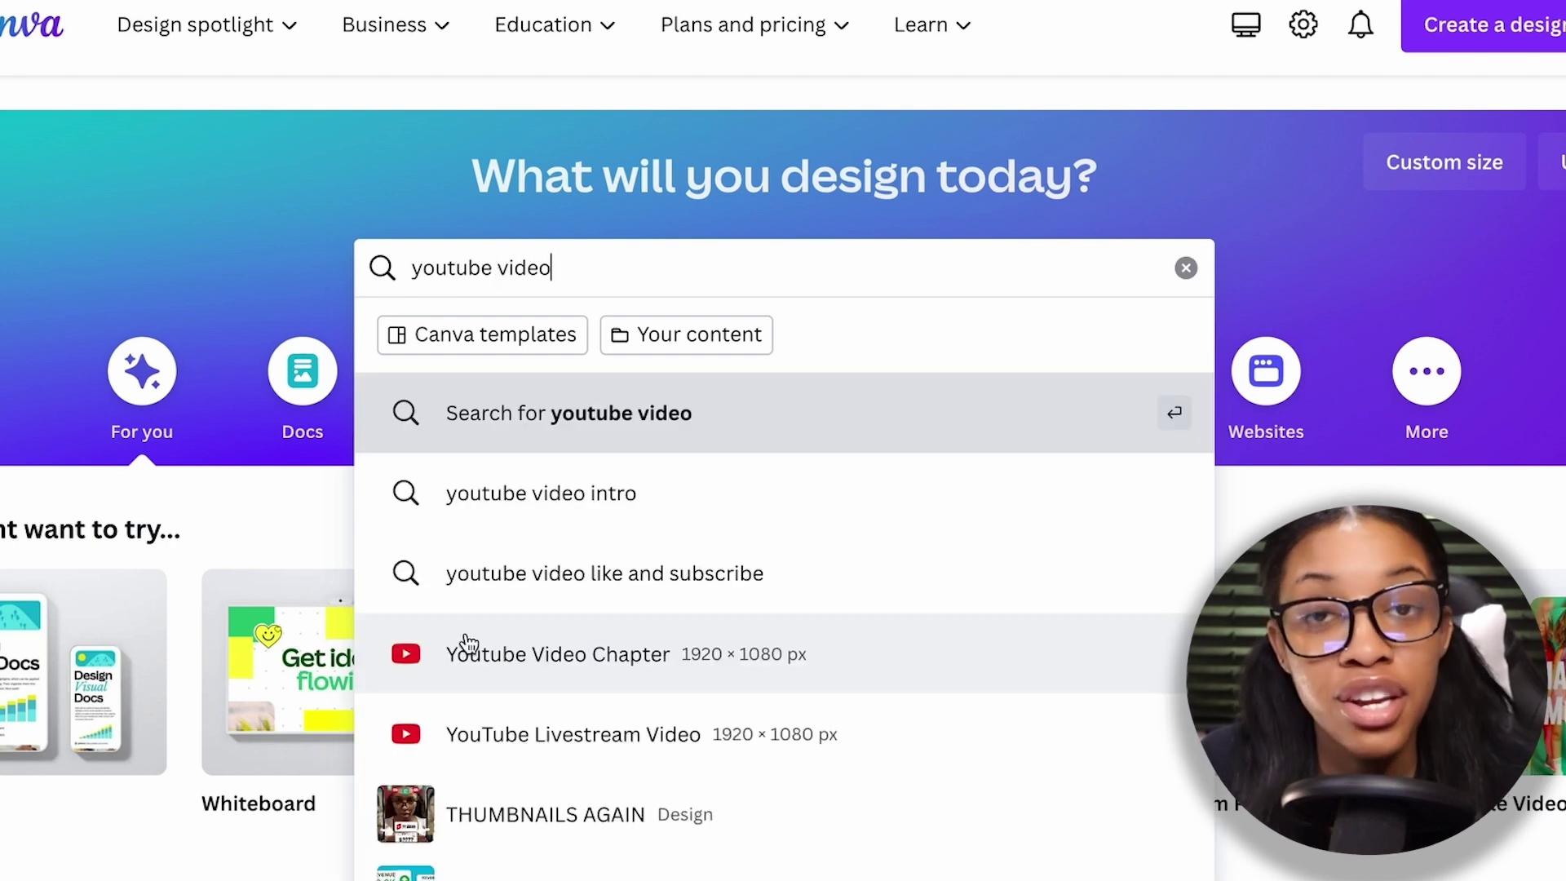
pyautogui.click(592, 670)
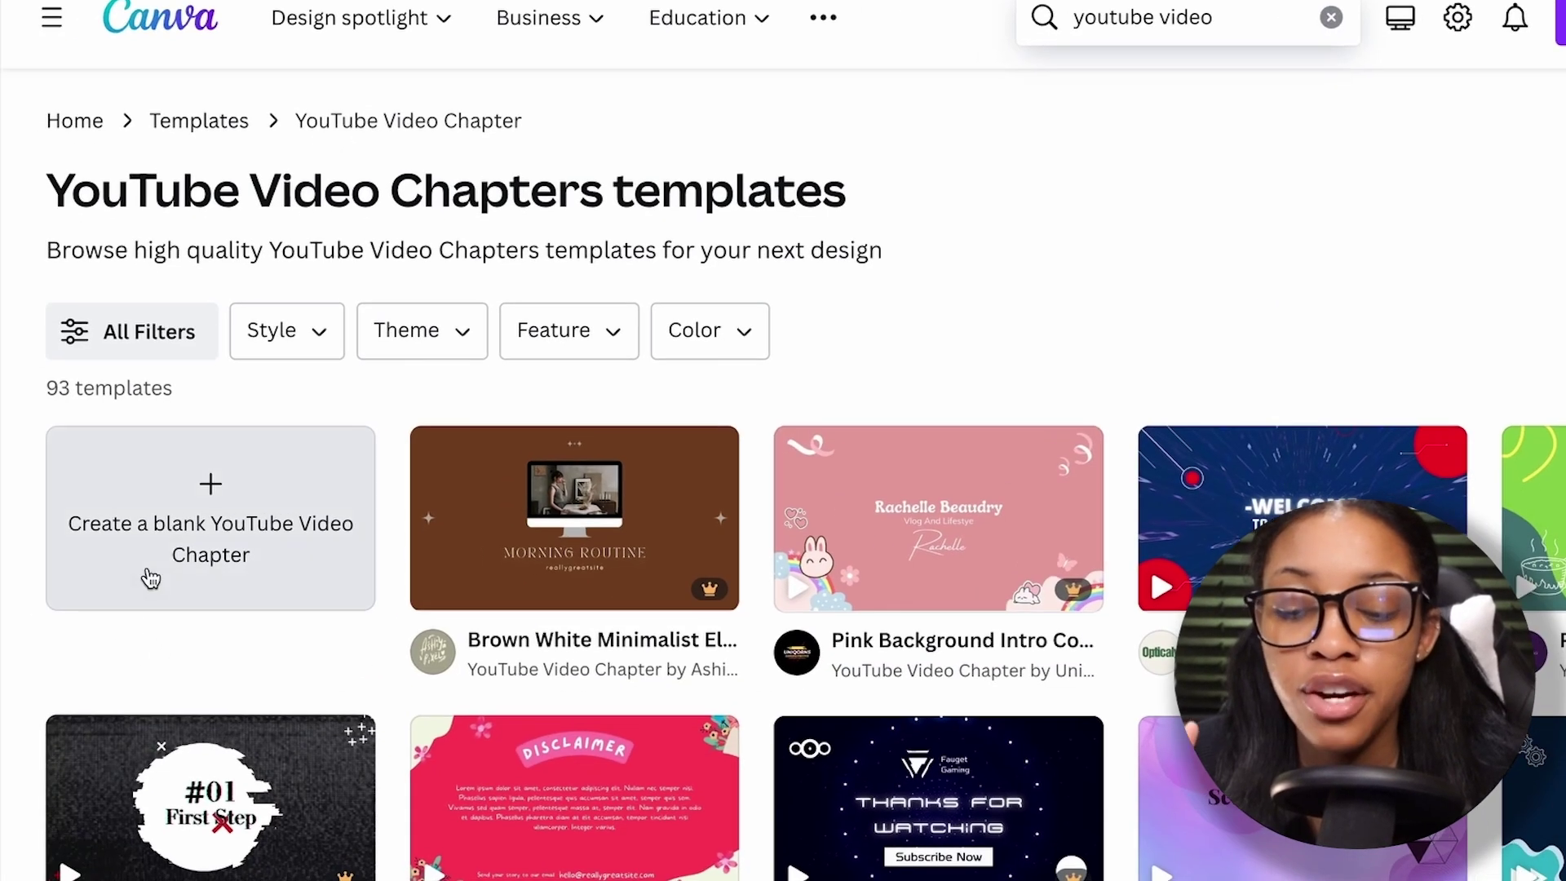
pyautogui.click(203, 533)
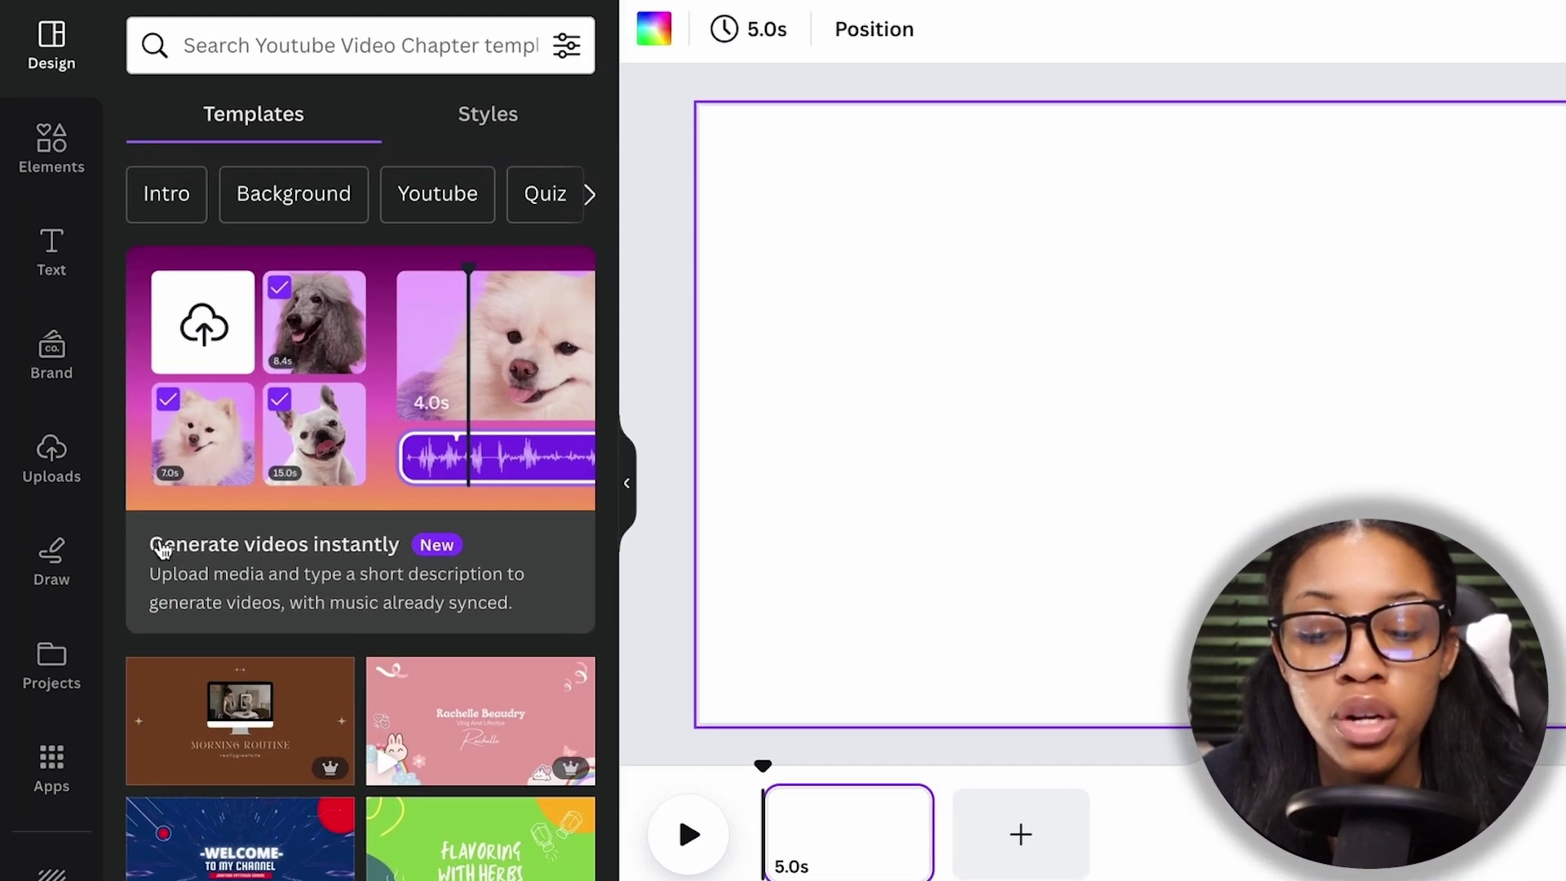
# - Add the new 1:10 ElevenLabs voiceover from the uploaded audio files to the design
pyautogui.click(31, 461)
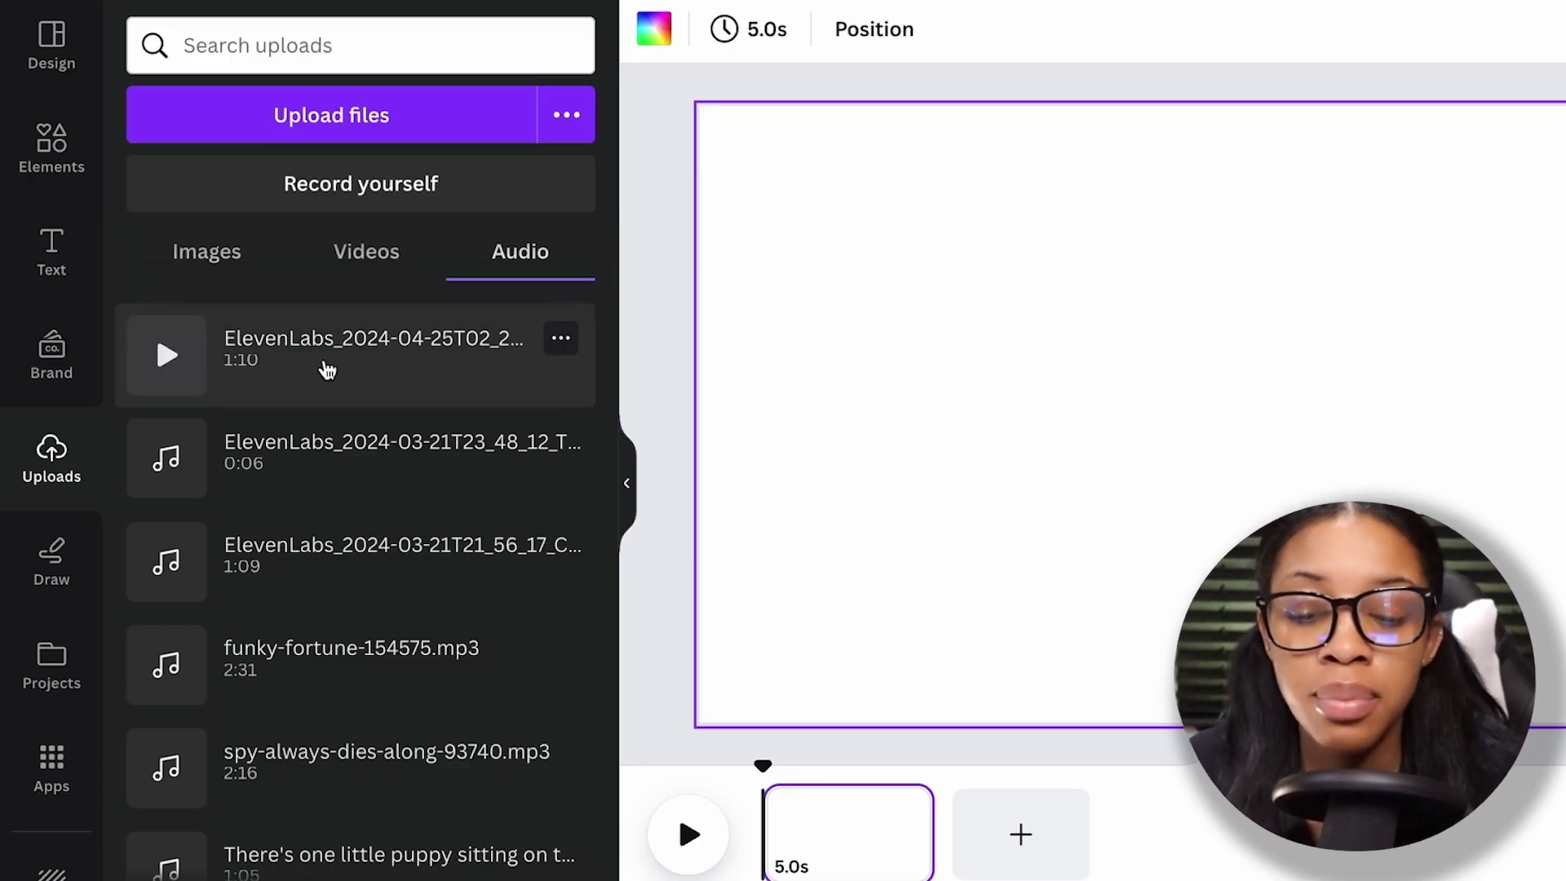
pyautogui.click(325, 364)
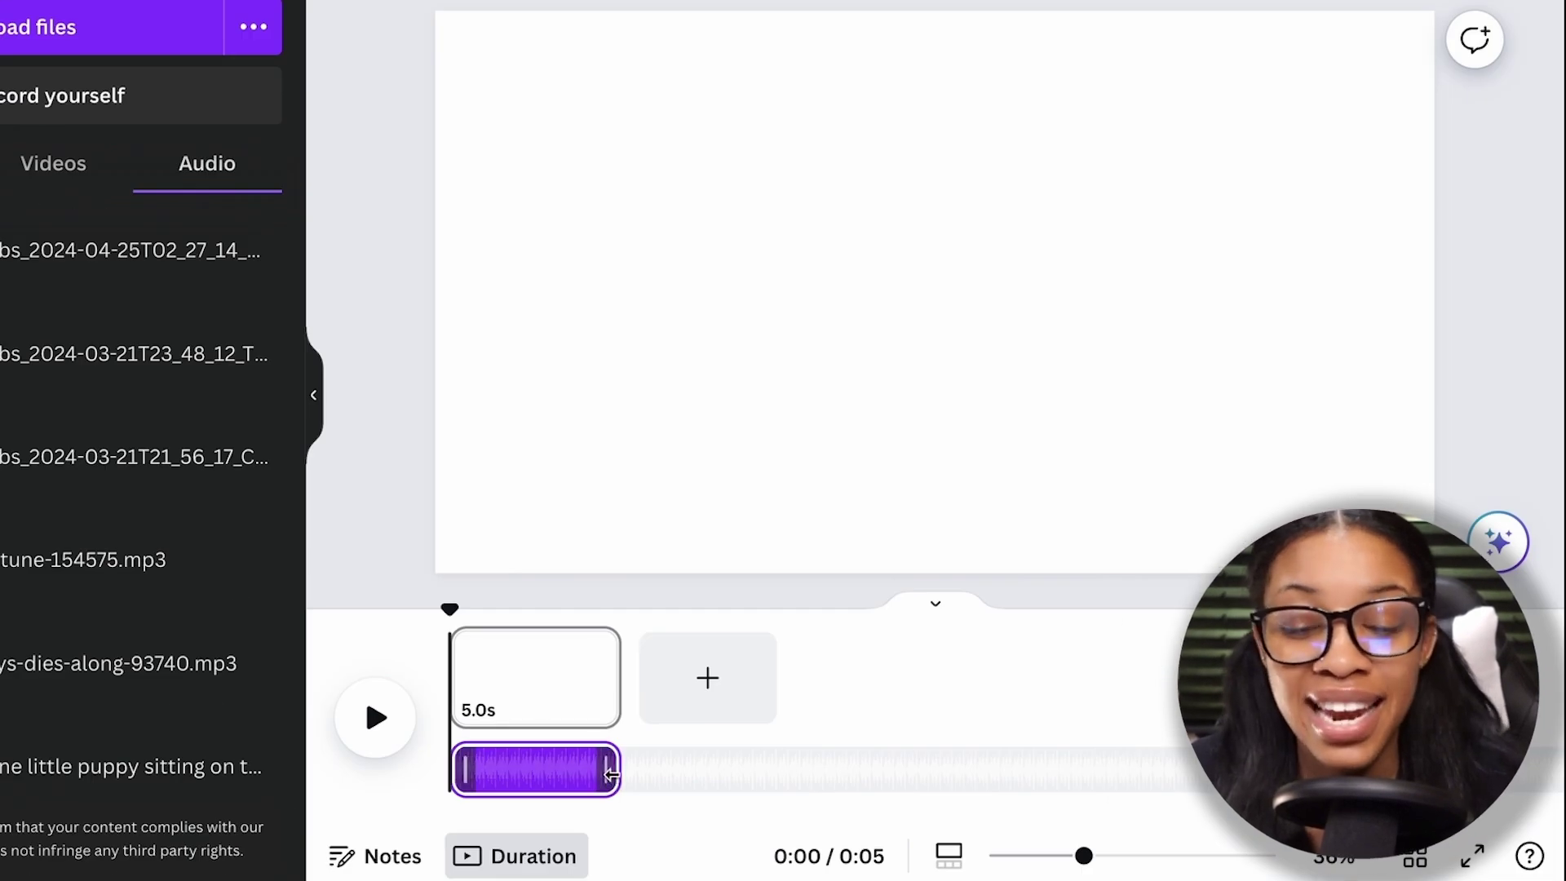
# - Stretch the blank page on the timeline to 18.5 s and shorten it again to 3.8 s
pyautogui.click(607, 701)
pyautogui.click(615, 775)
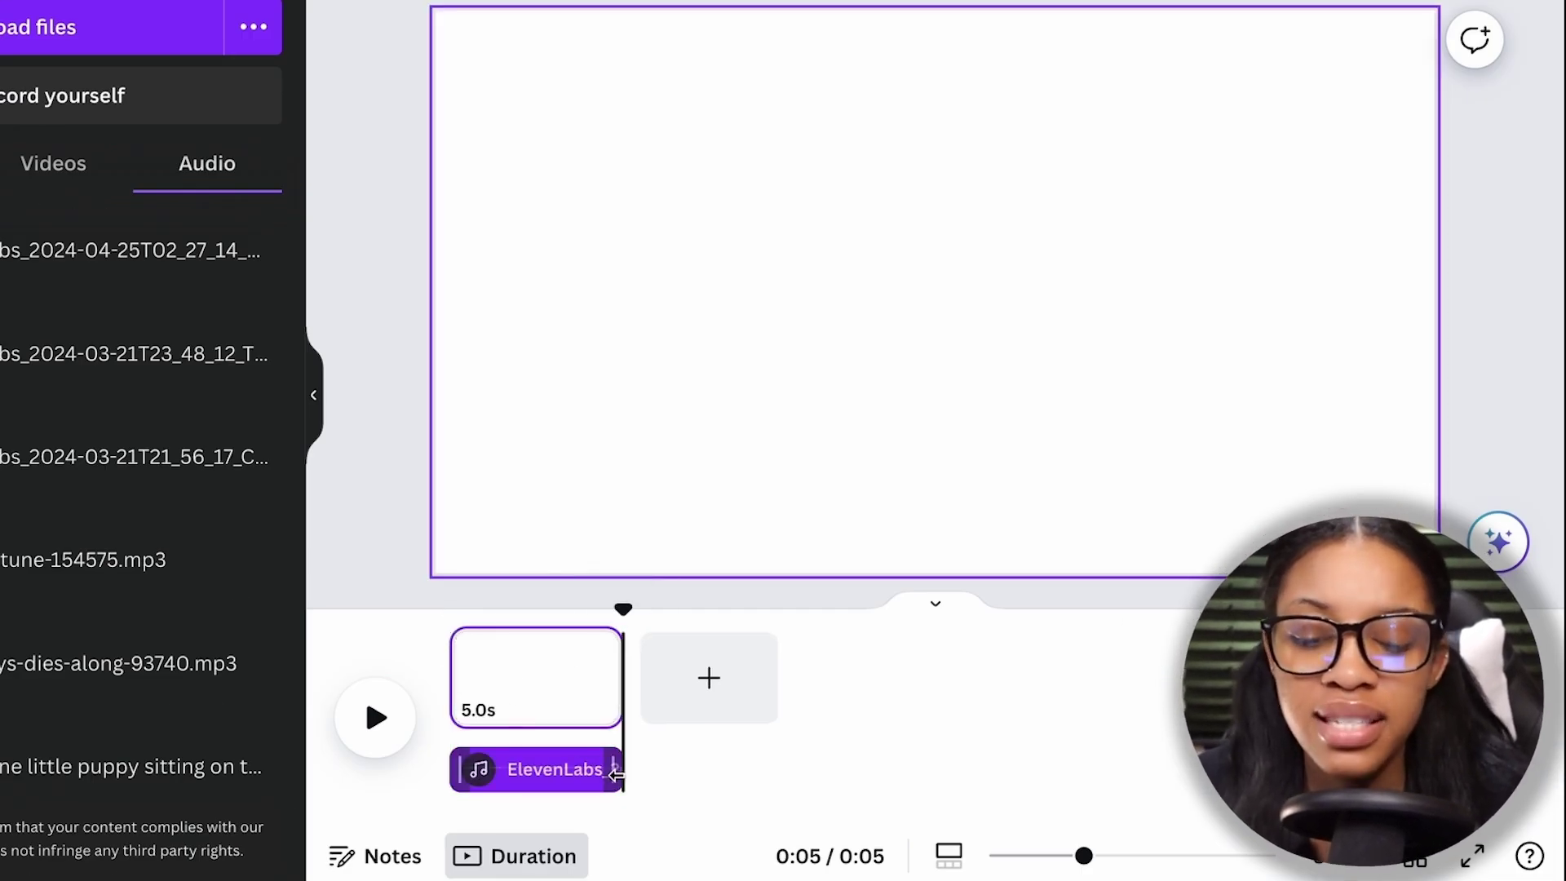
pyautogui.click(606, 701)
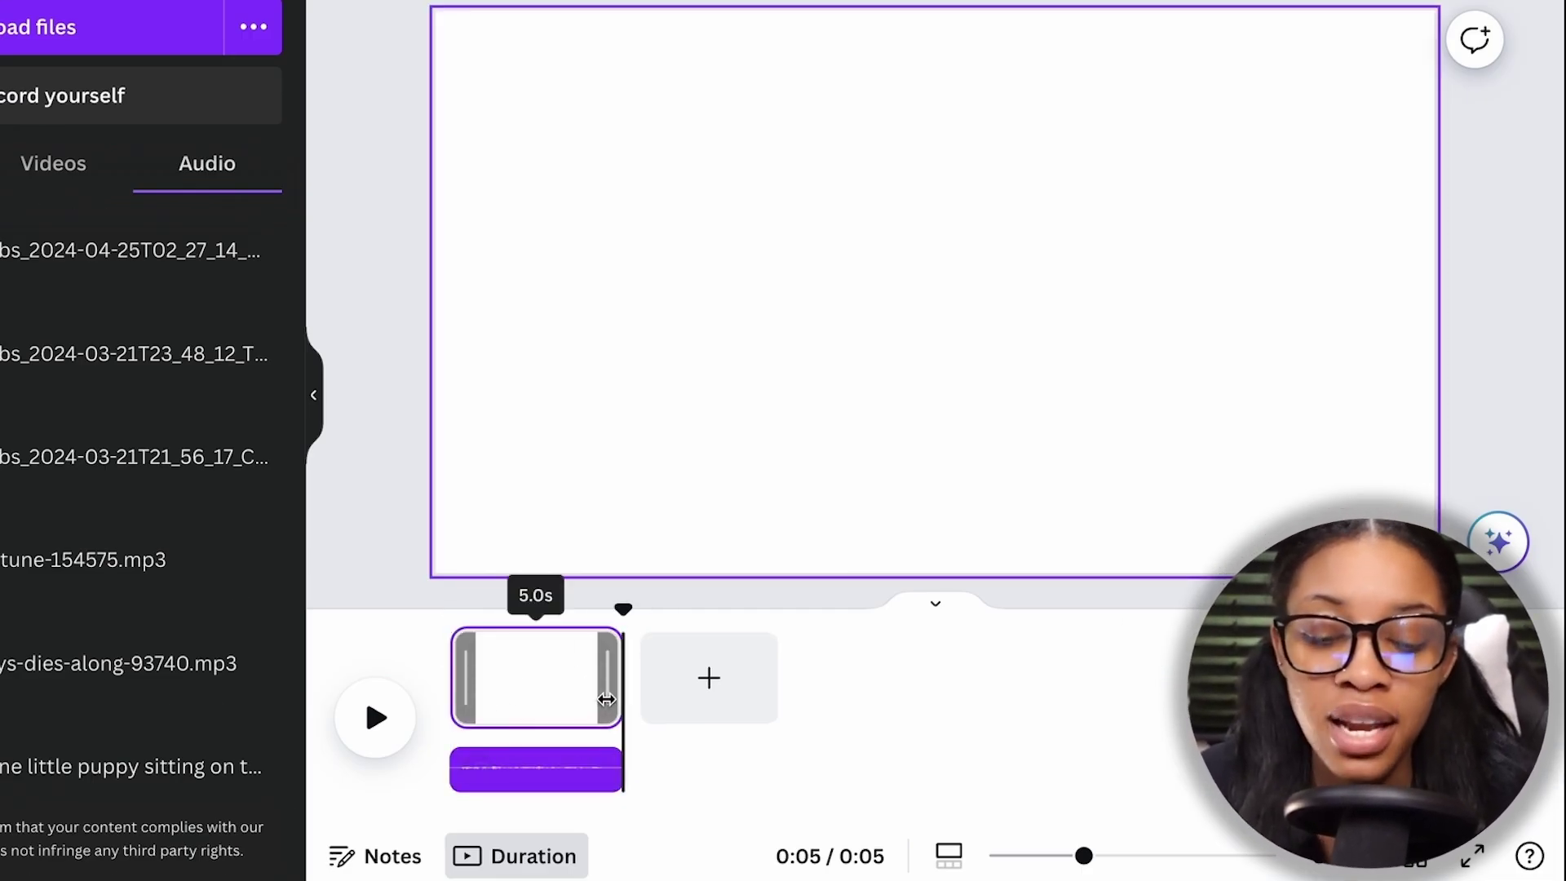
pyautogui.moveTo(606, 699); pyautogui.dragTo(1071, 639)
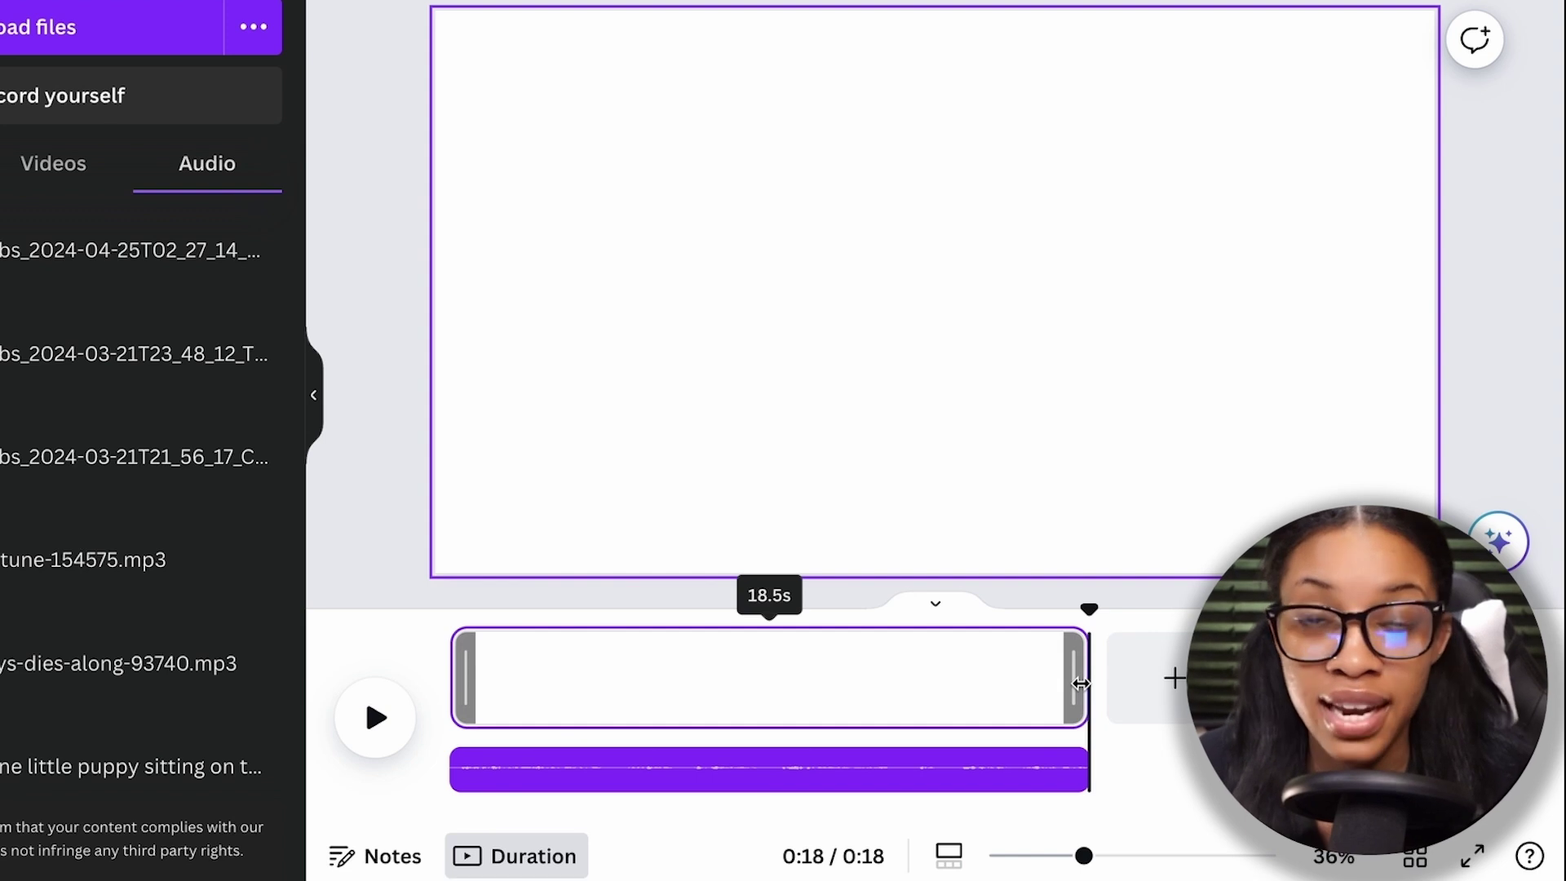
pyautogui.moveTo(1080, 681); pyautogui.dragTo(582, 681)
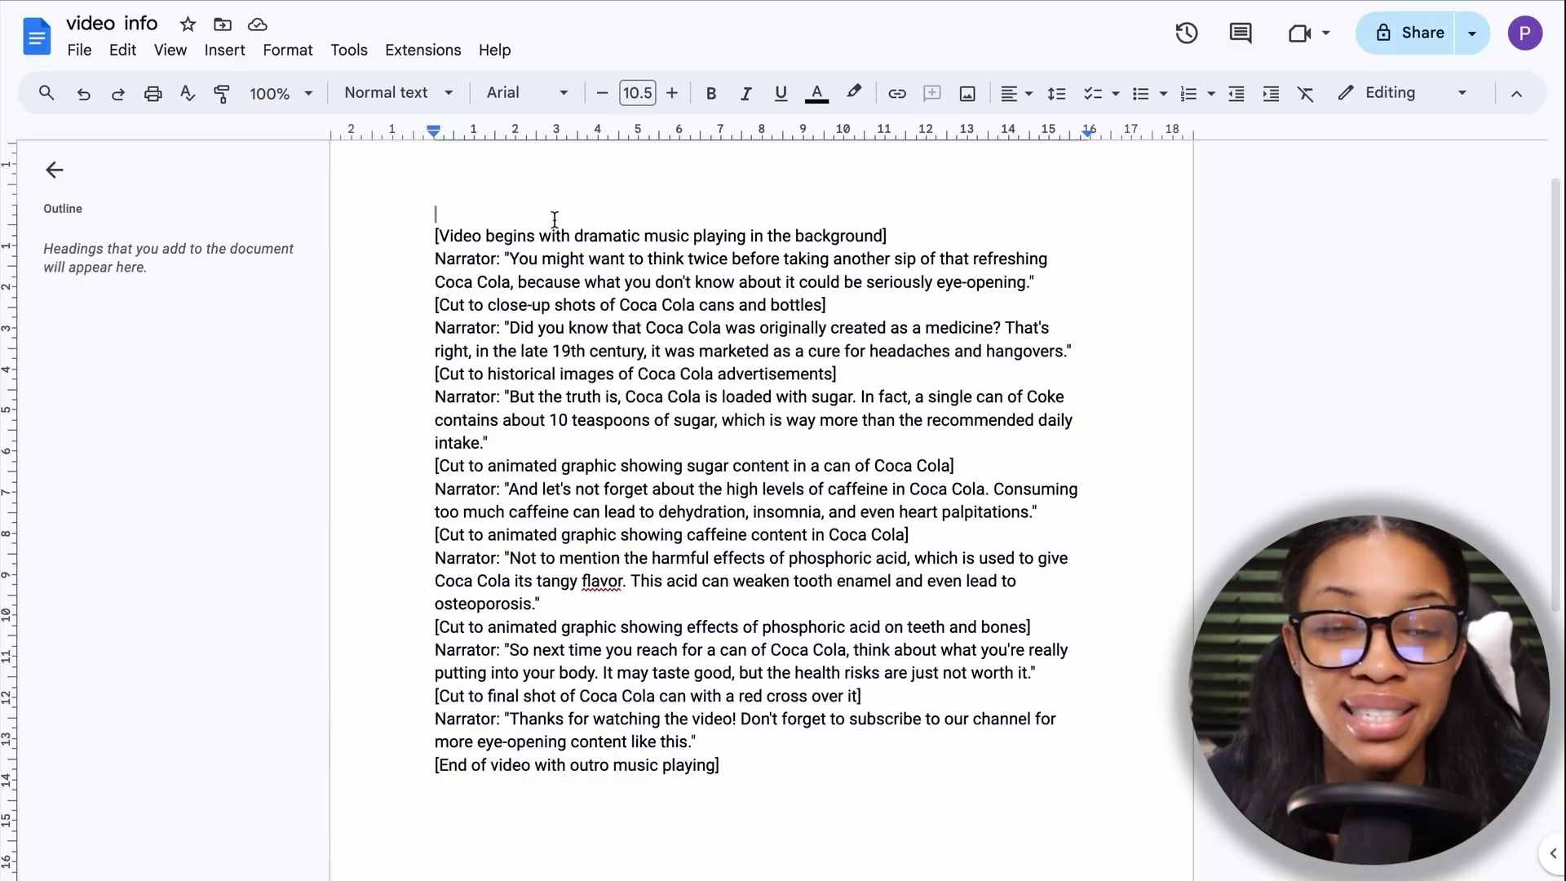
# - Highlight the opening scene cue about dramatic background music in the "video info" document in Google Docs
pyautogui.click(433, 235)
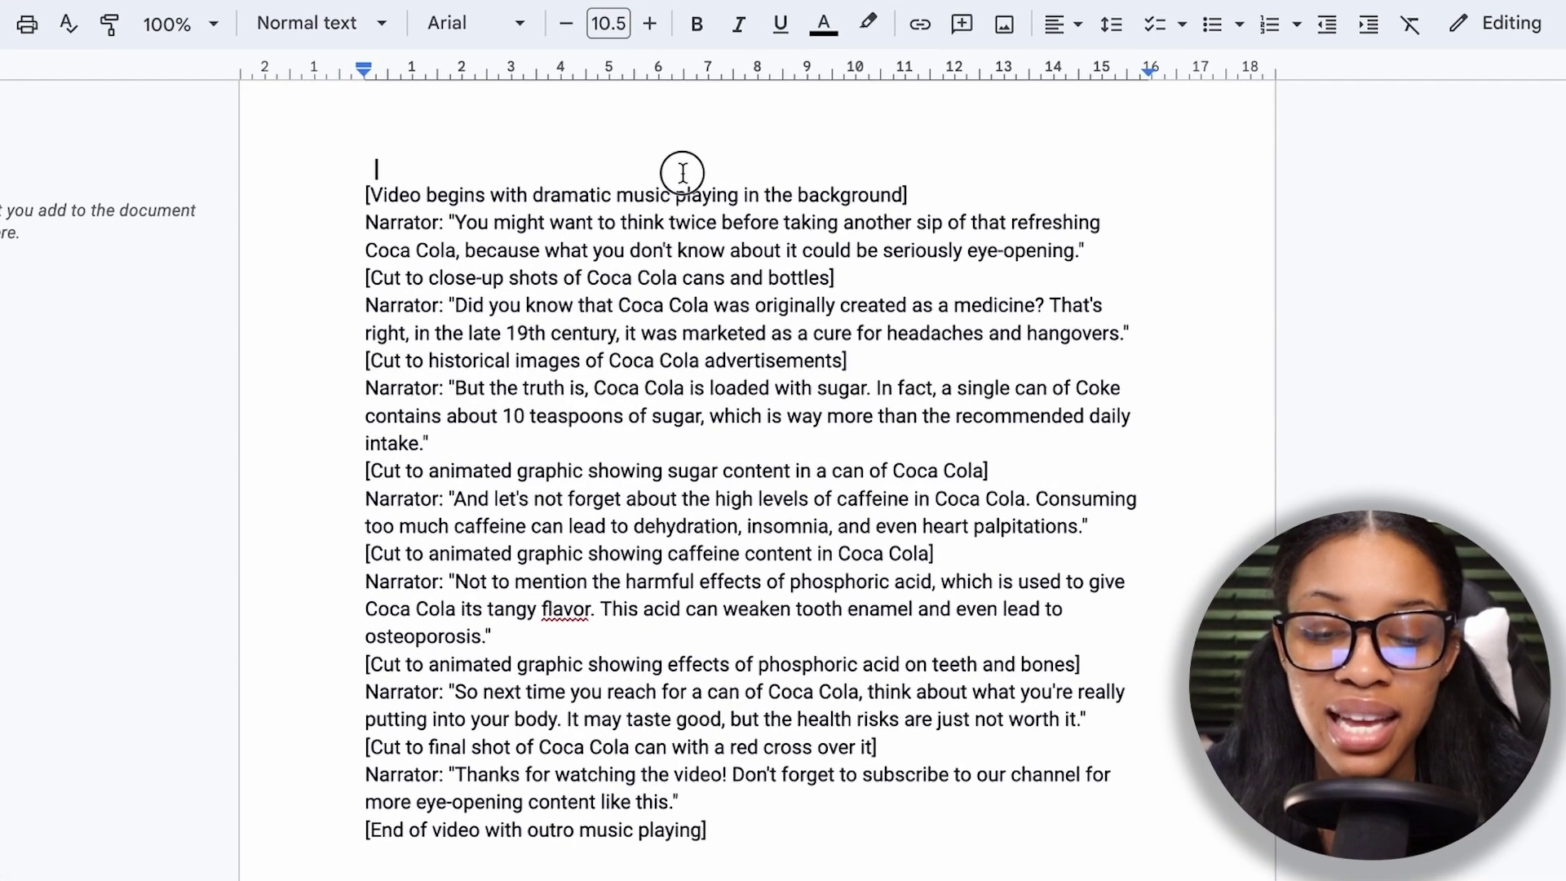
pyautogui.keyDown('shift'); pyautogui.click(917, 228); pyautogui.keyUp('shift')
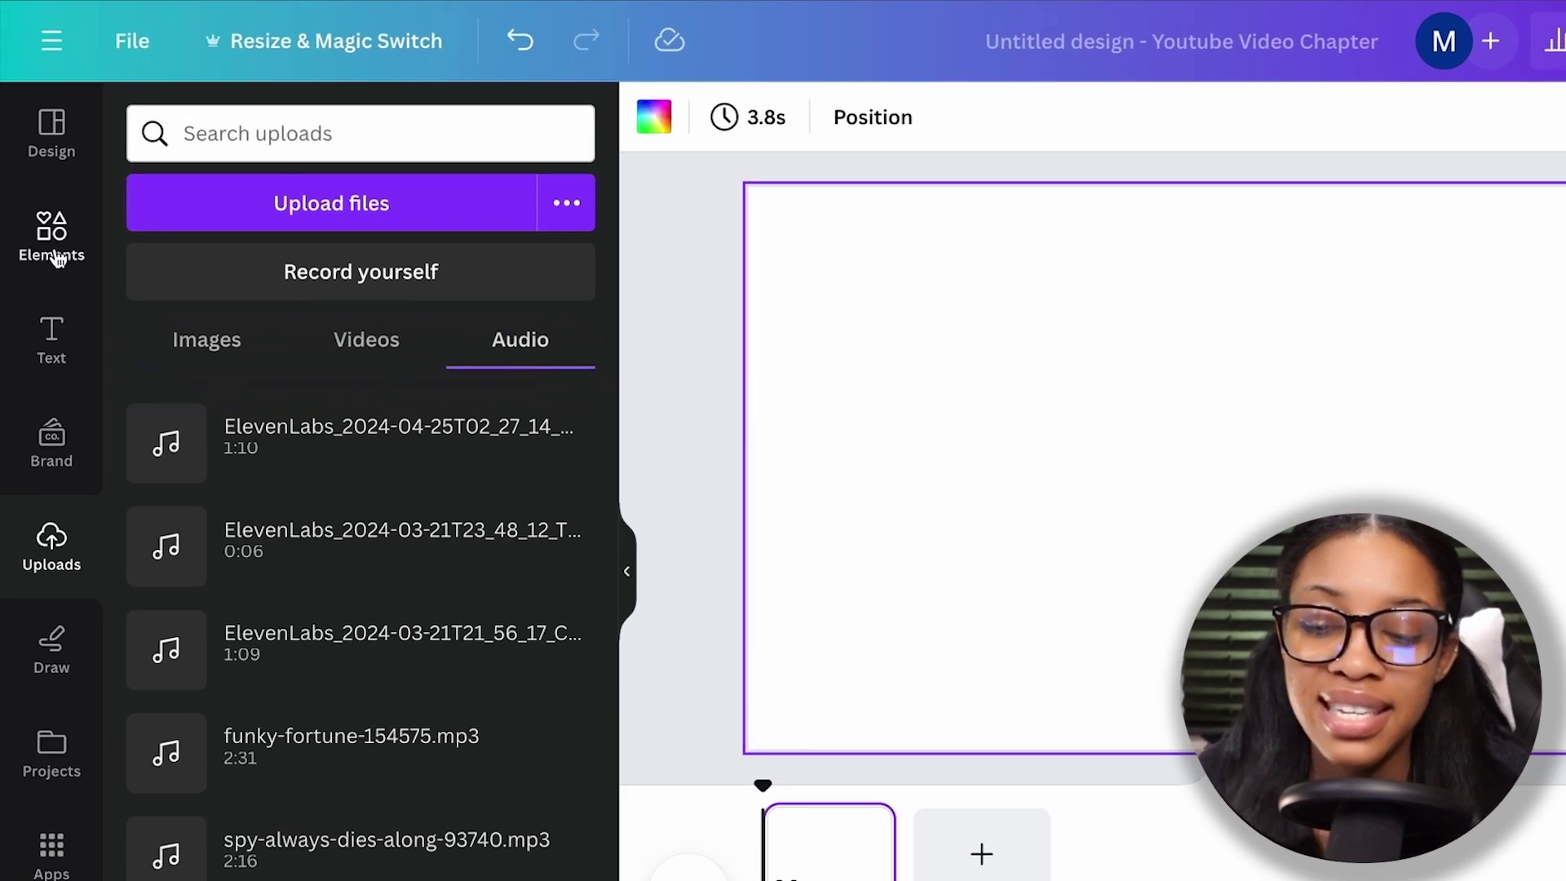
# - Search the elements library for "coca cola" and limit the results to videos
pyautogui.click(53, 245)
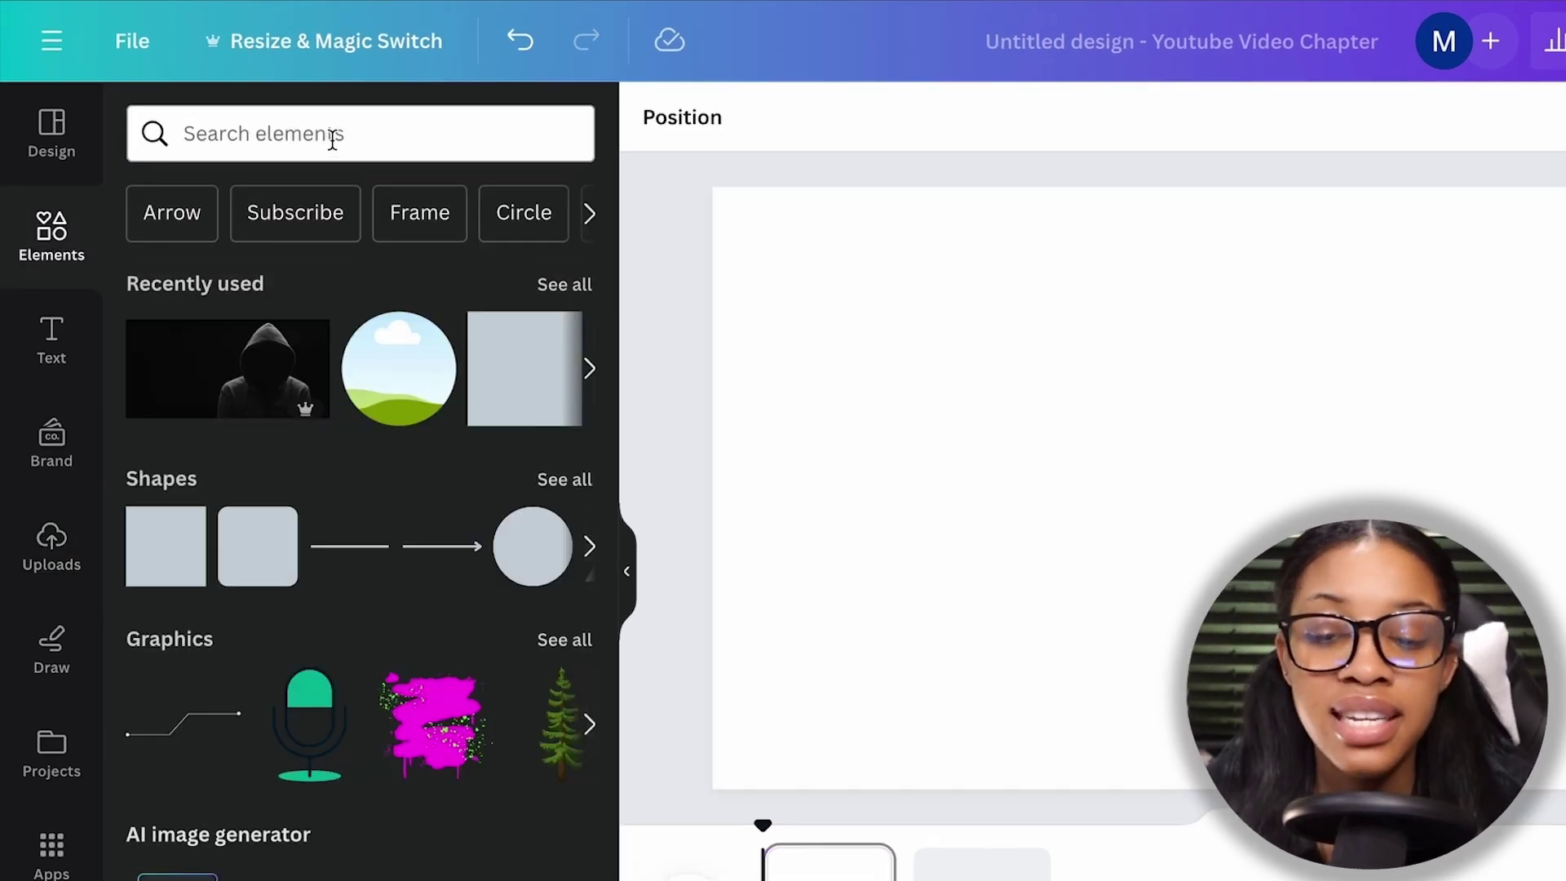
pyautogui.click(332, 140)
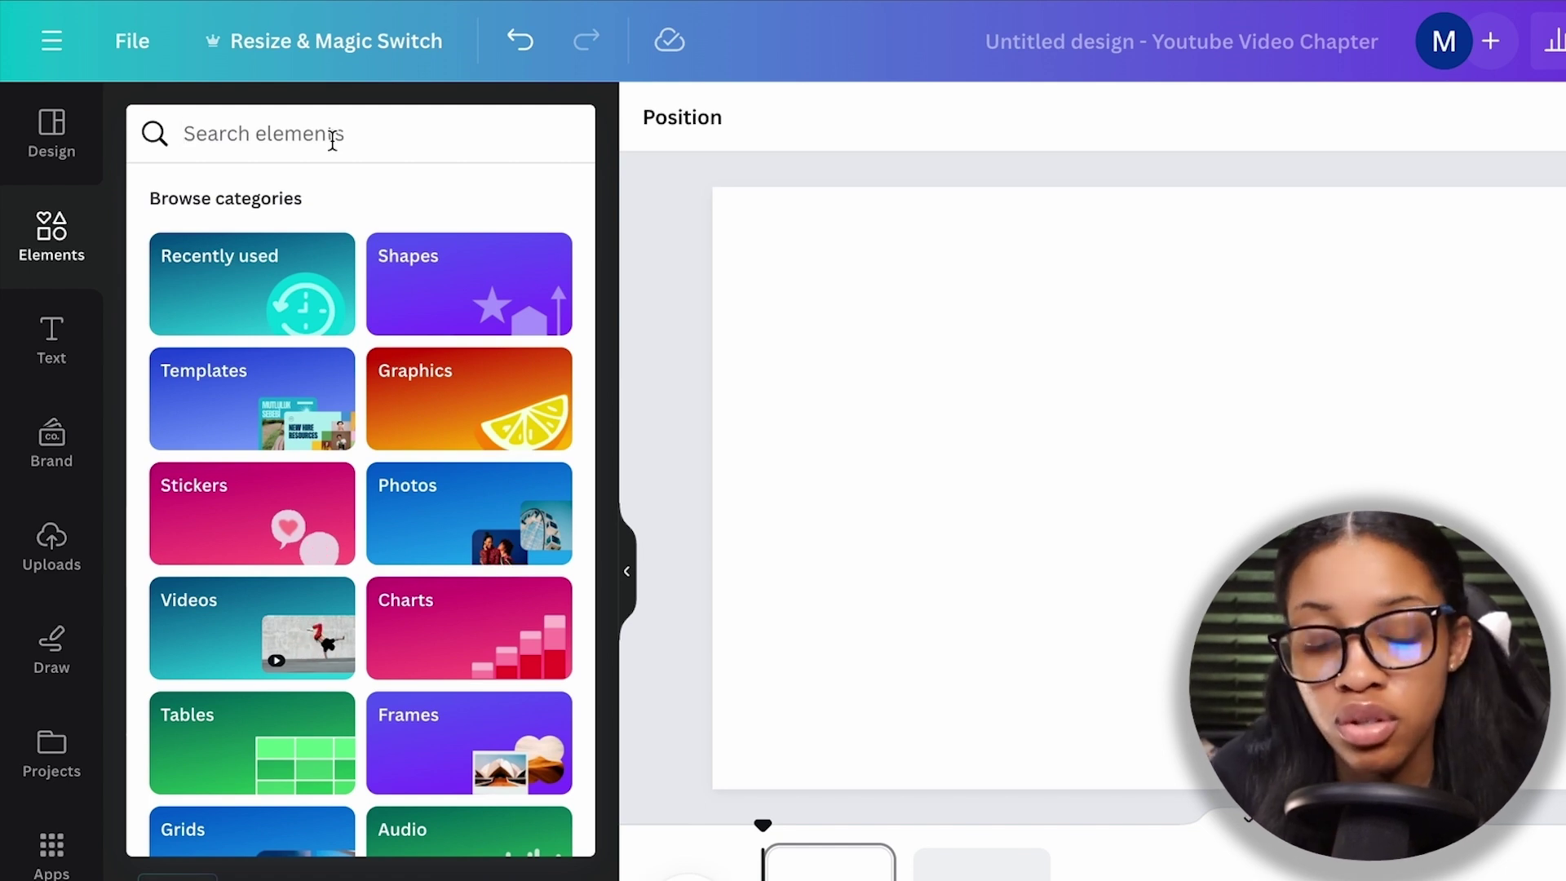
pyautogui.write('coca cola')
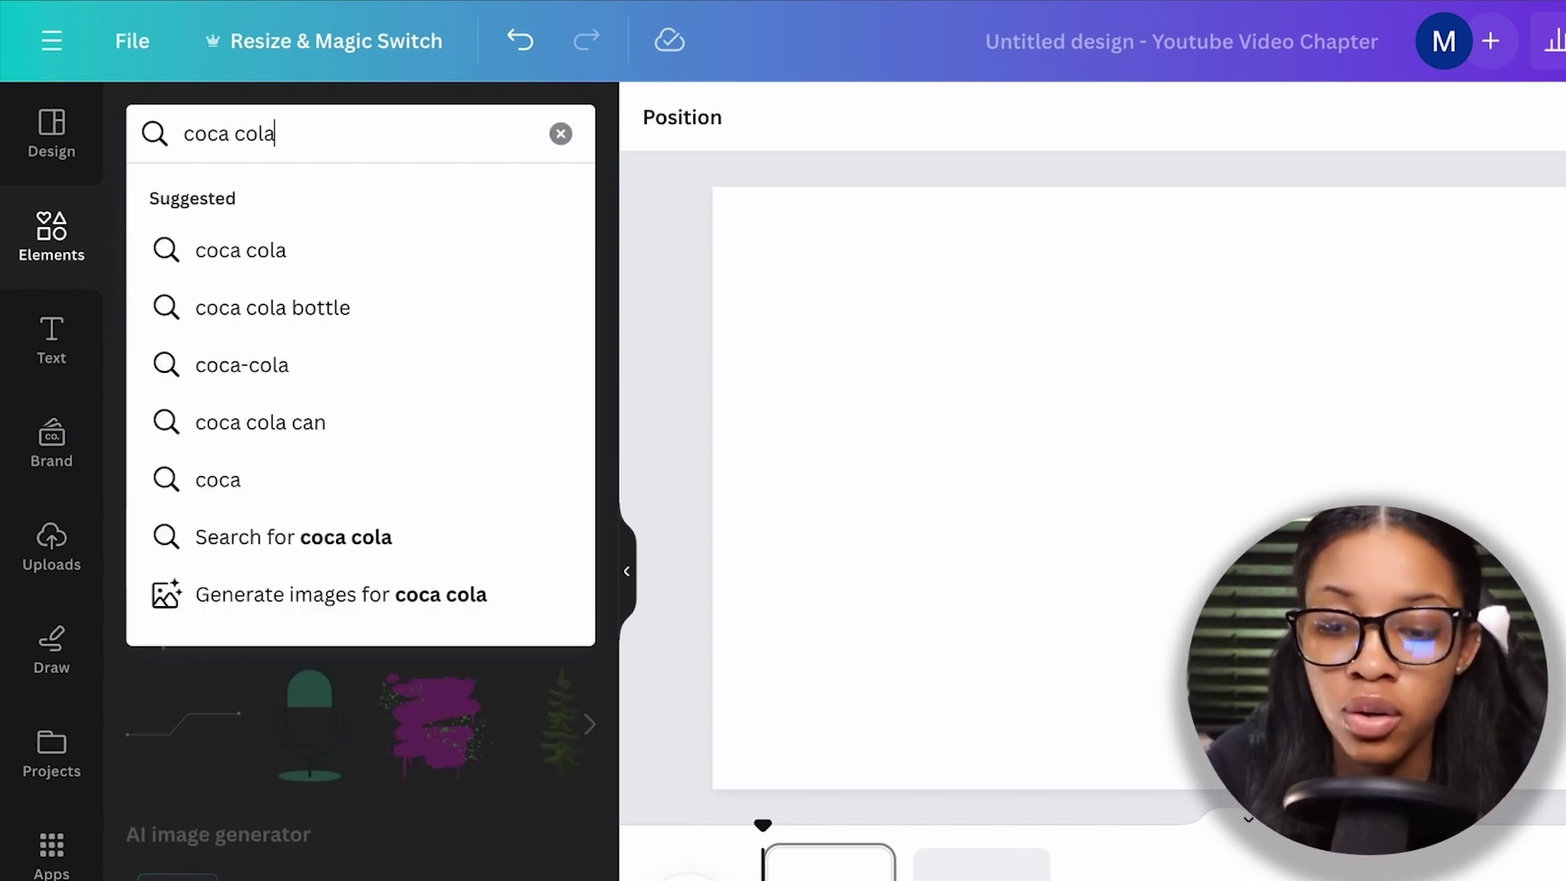
pyautogui.press('Return')
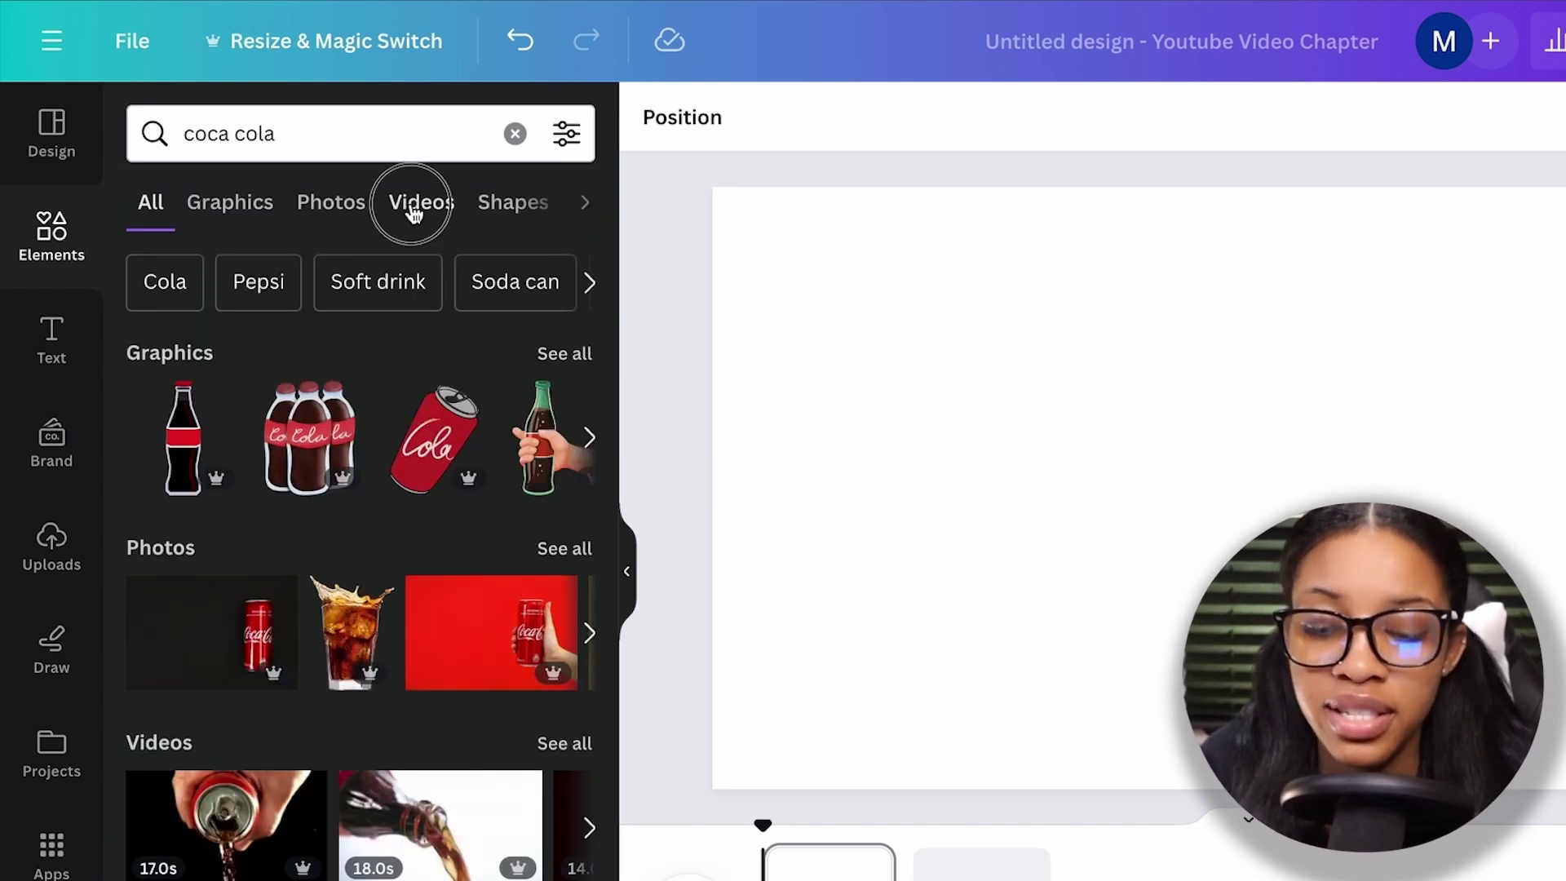
pyautogui.click(414, 210)
# - Add the 37.0 s close-up clip of fizzing cola to the page and make it fill the whole frame
pyautogui.scroll(-10, 402, 290)
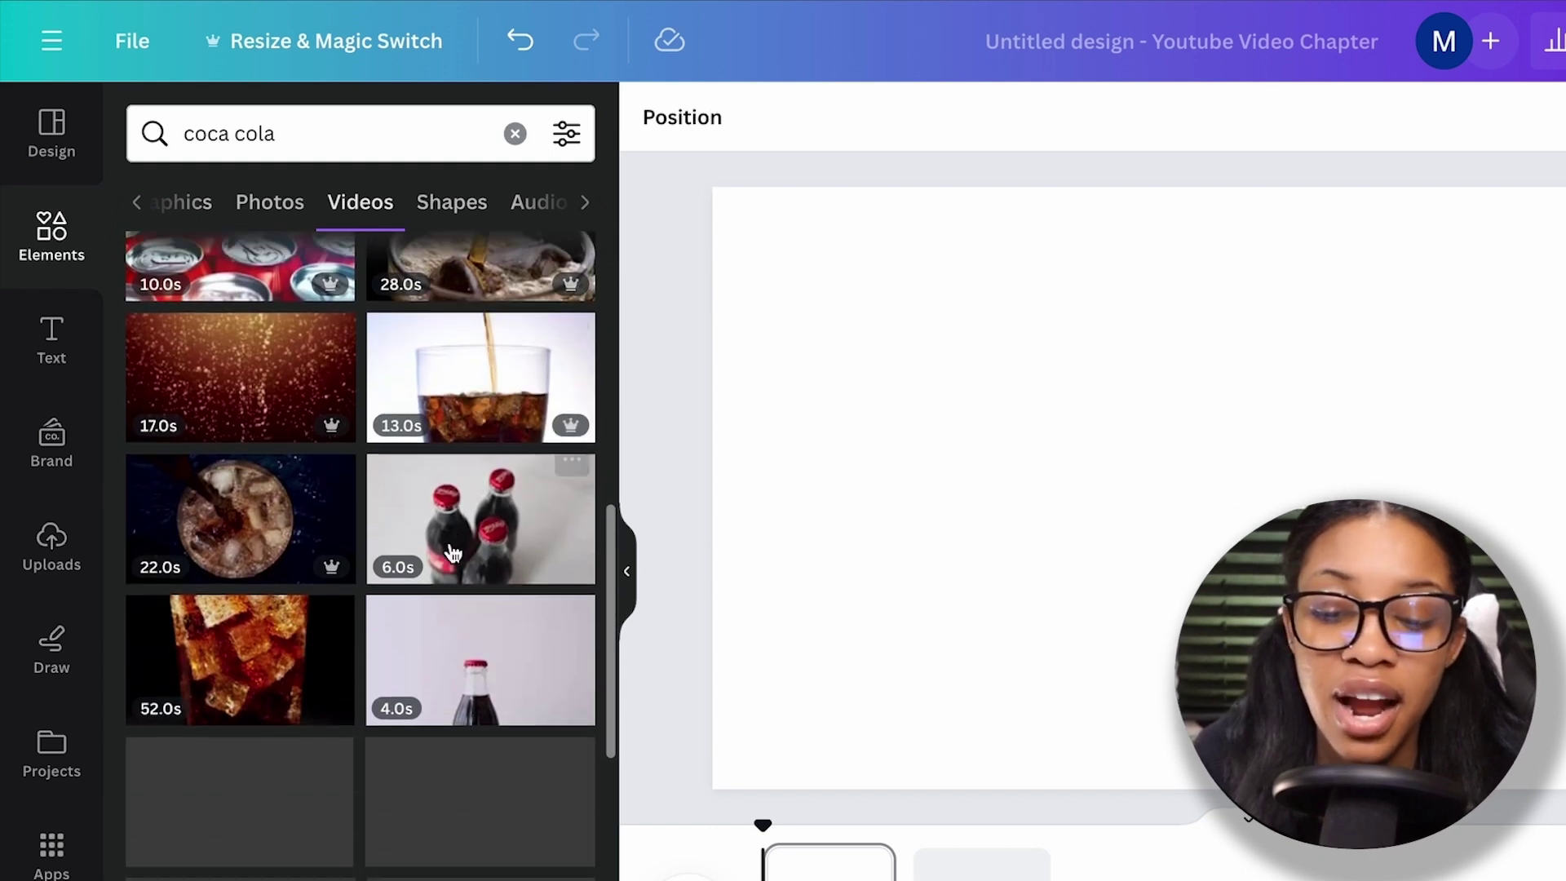
pyautogui.scroll(-10, 454, 554)
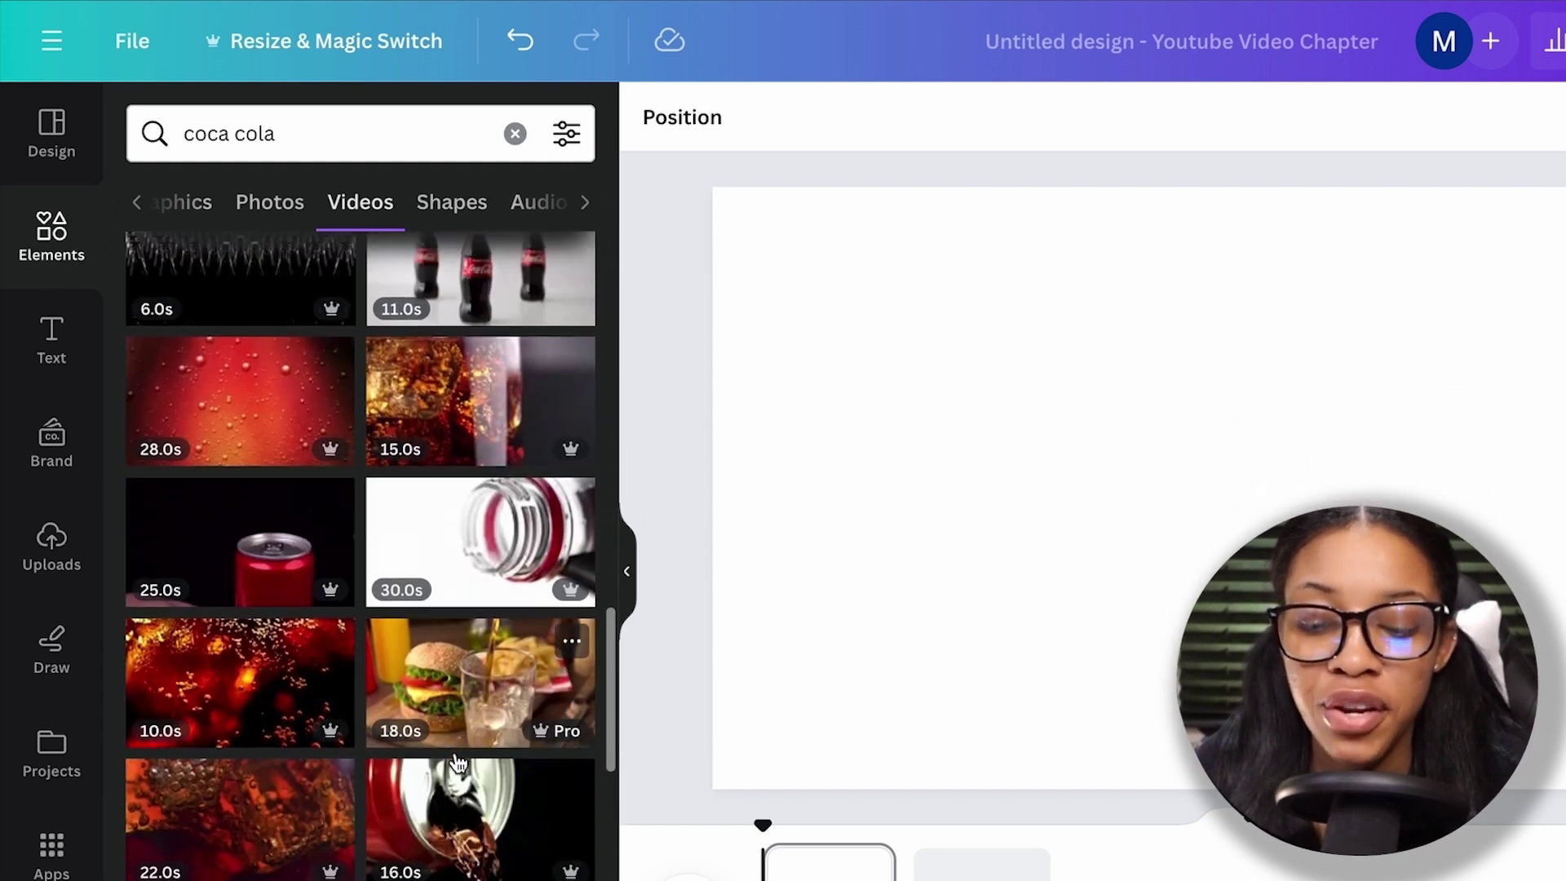
pyautogui.moveTo(451, 495)
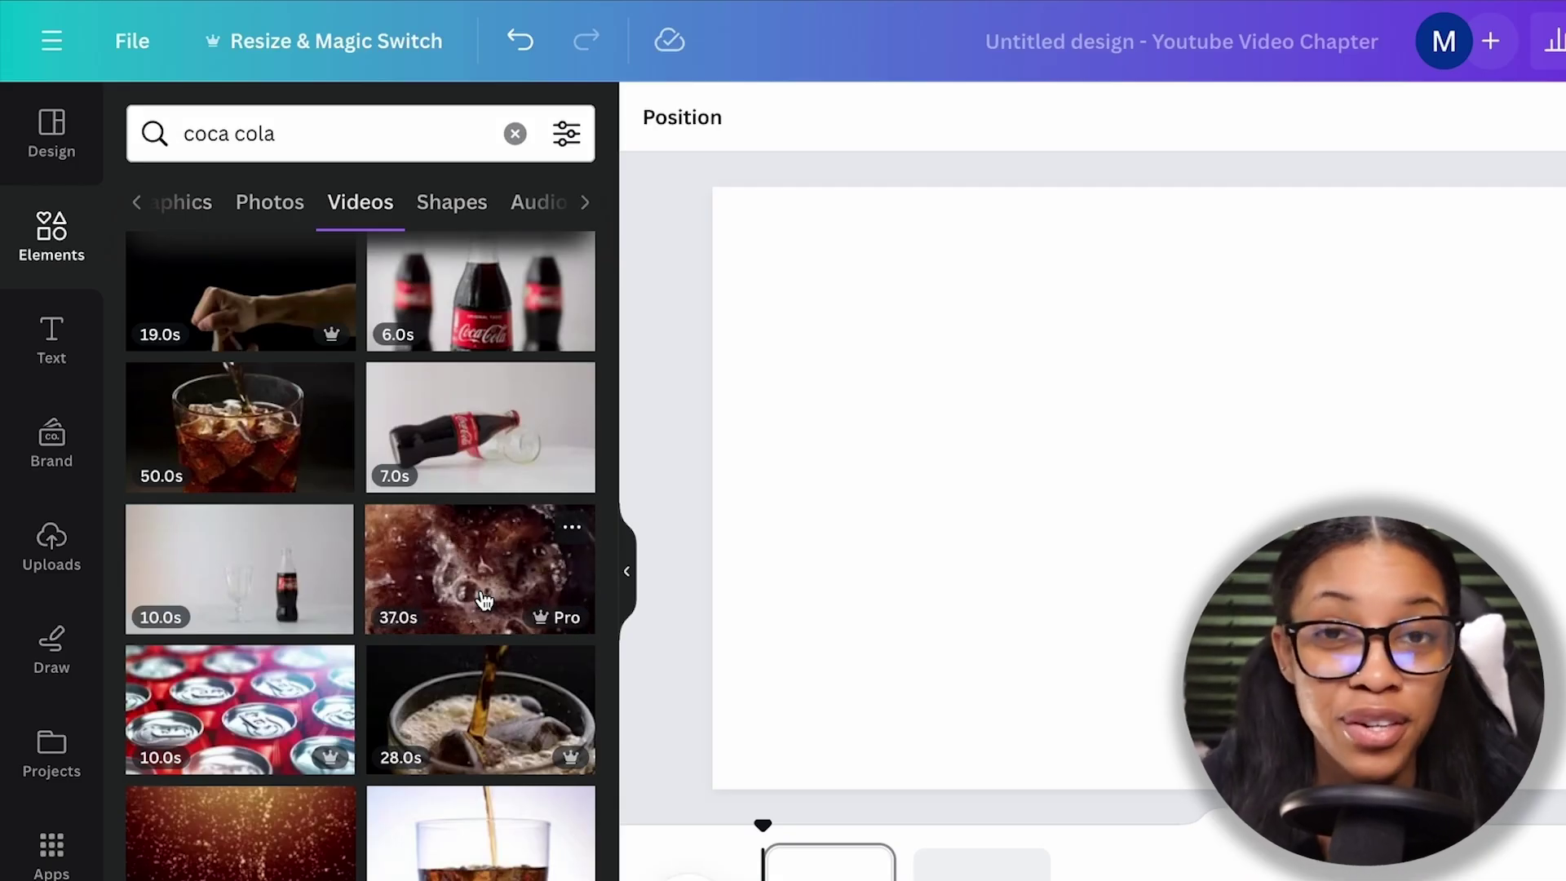
pyautogui.click(437, 584)
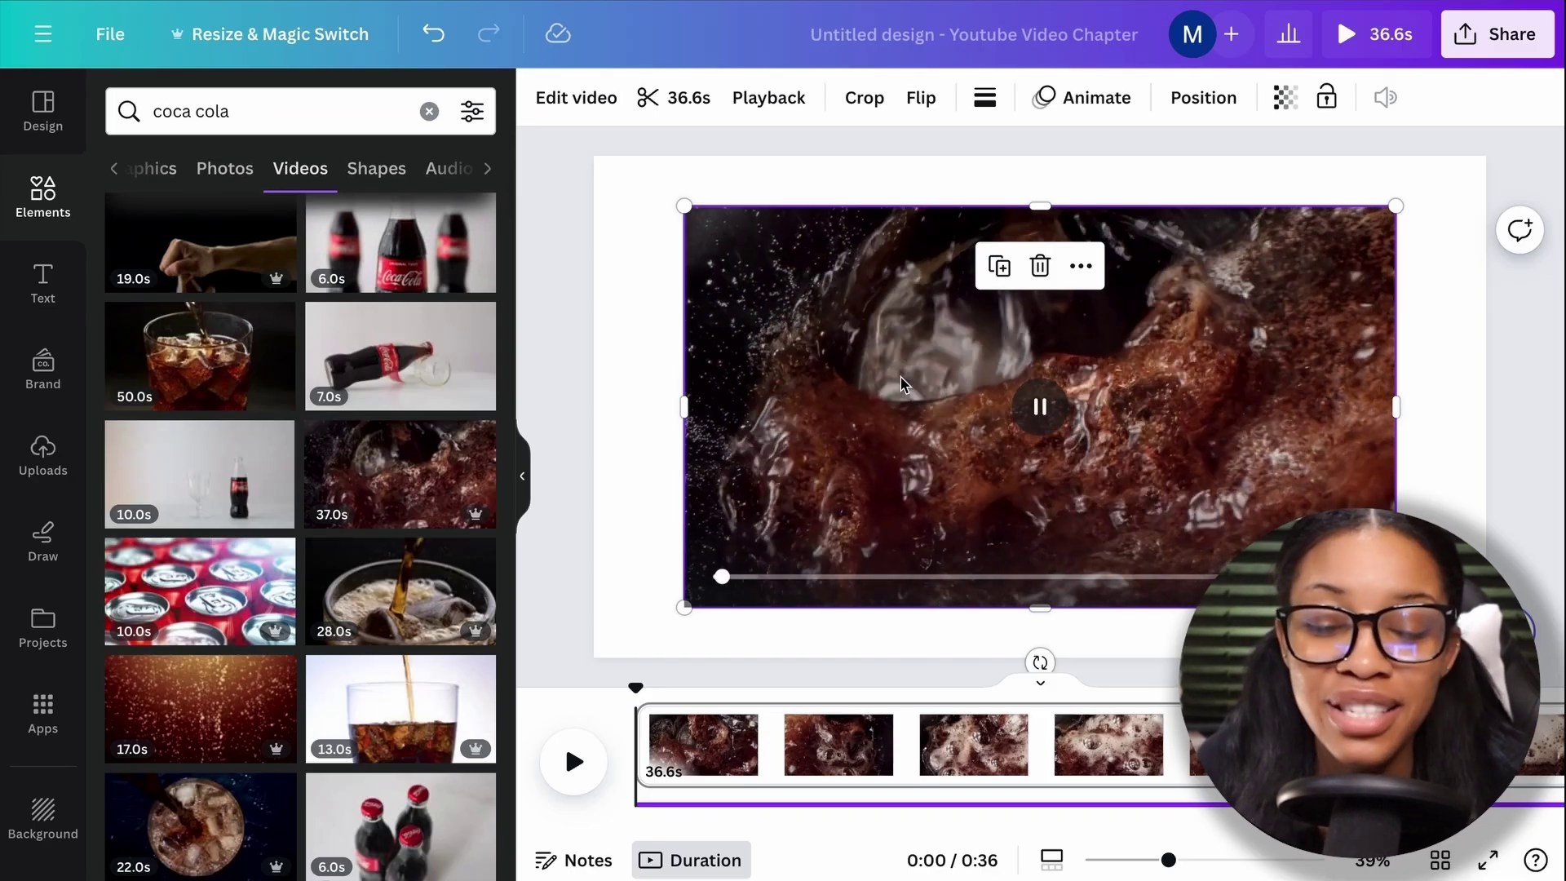
pyautogui.moveTo(903, 383); pyautogui.dragTo(814, 332)
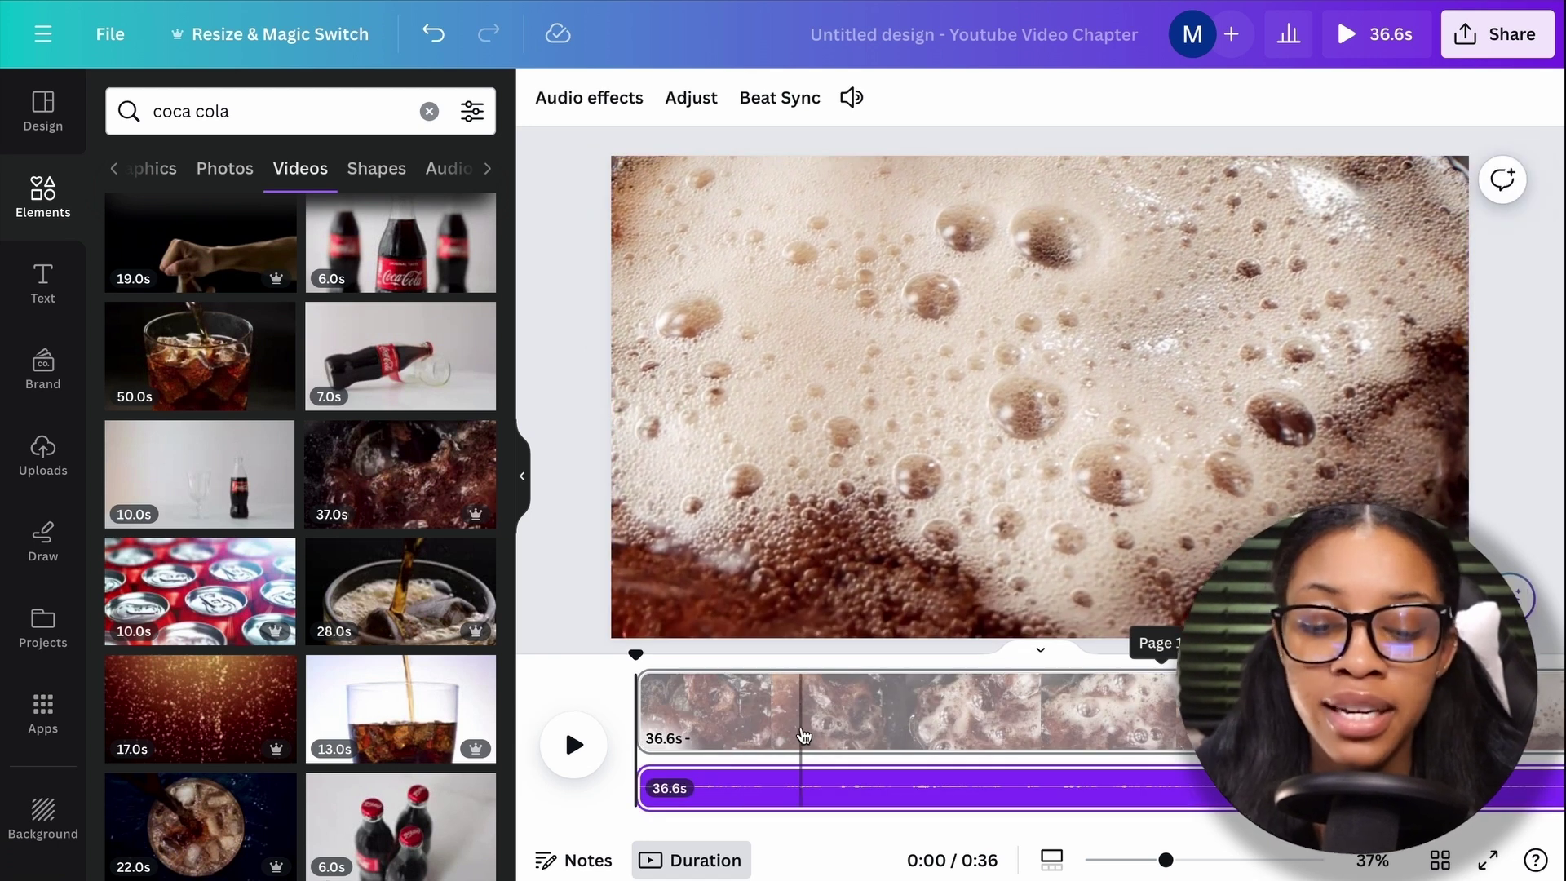
# - Split the fizzing cola page at the 0:04 mark and delete the remaining part after the split
pyautogui.hscroll(3, 864, 731)
pyautogui.hscroll(-5, 864, 731)
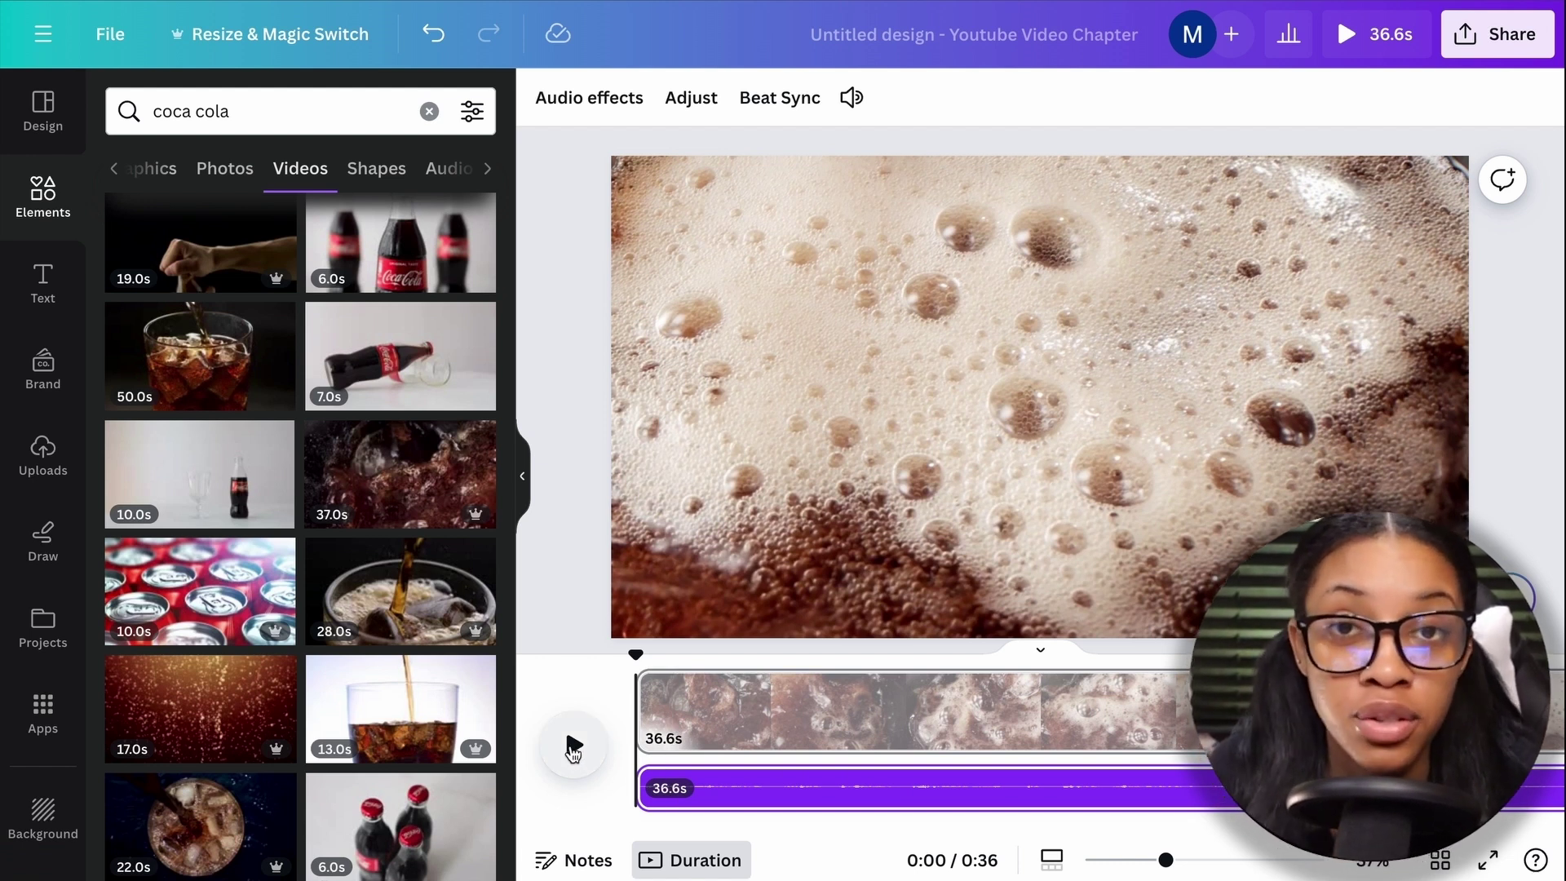
pyautogui.click(771, 712)
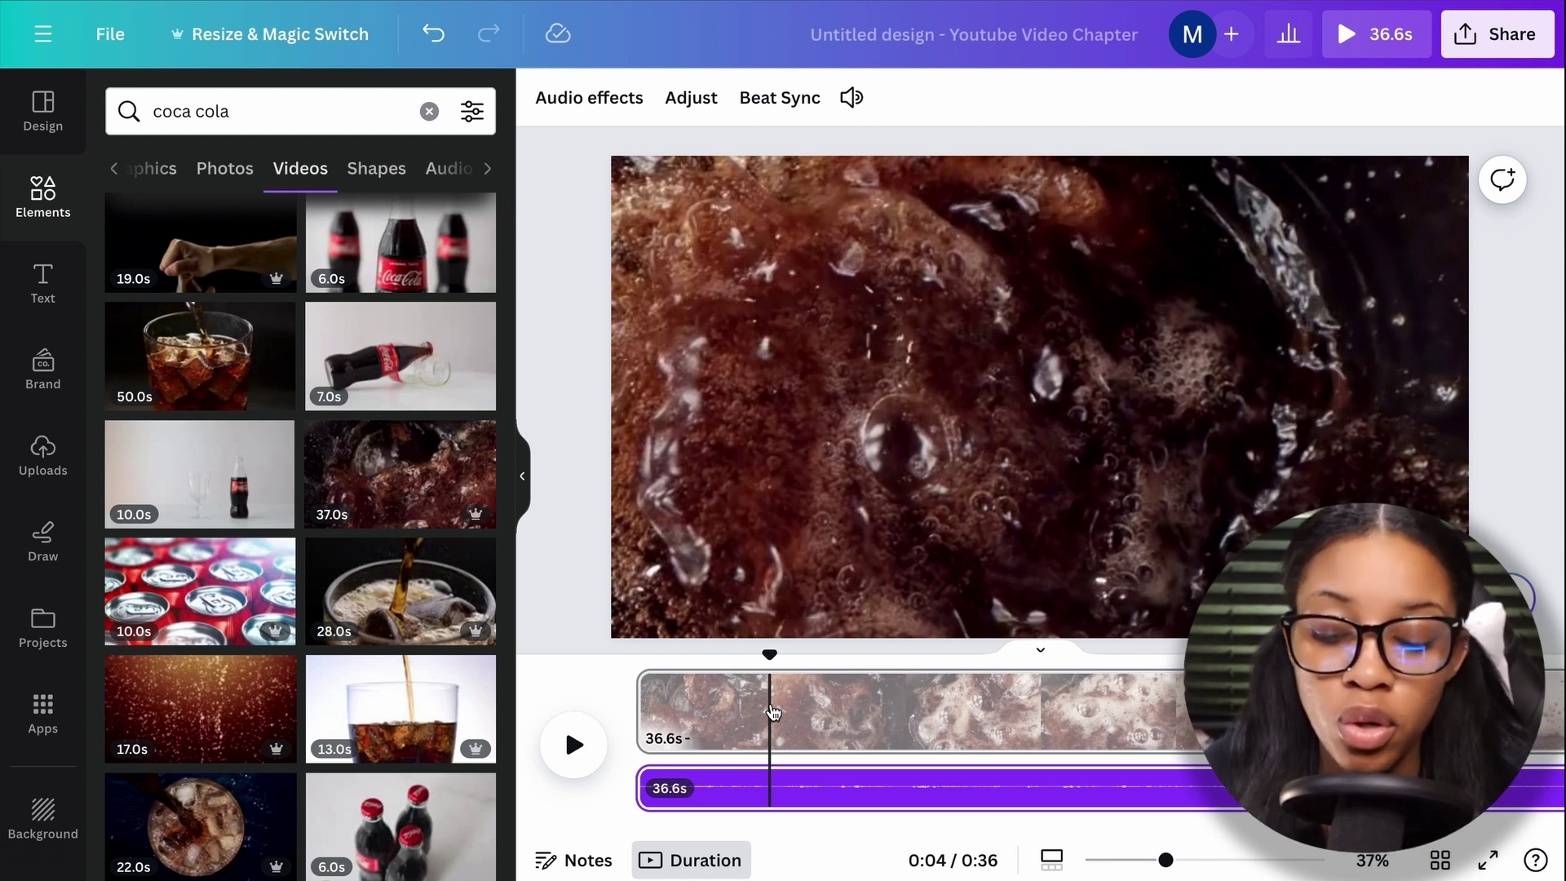
pyautogui.rightClick(773, 712)
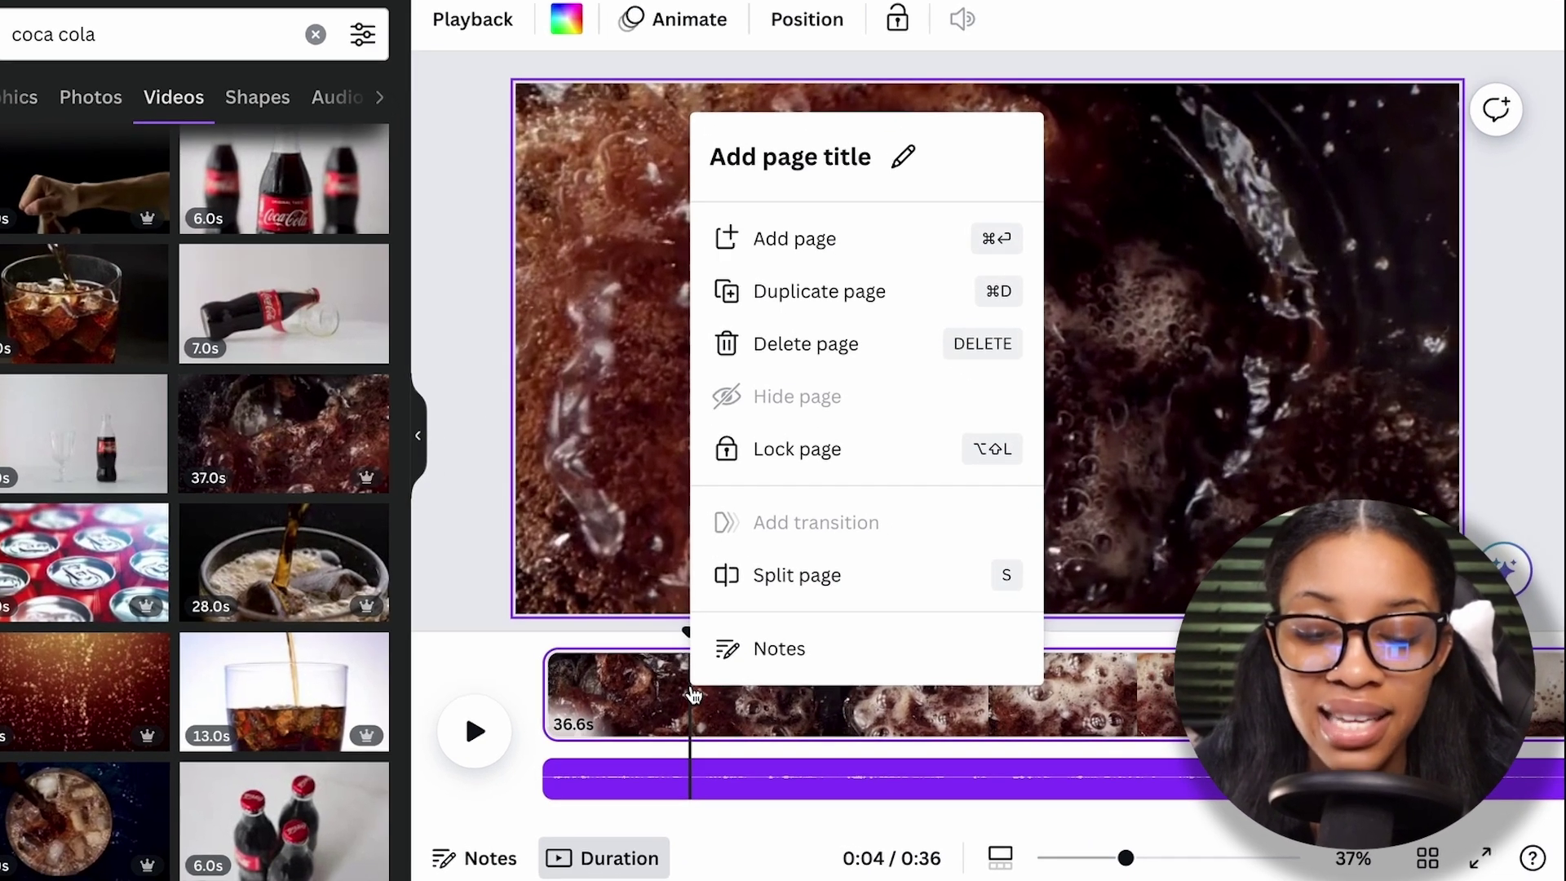
pyautogui.click(776, 577)
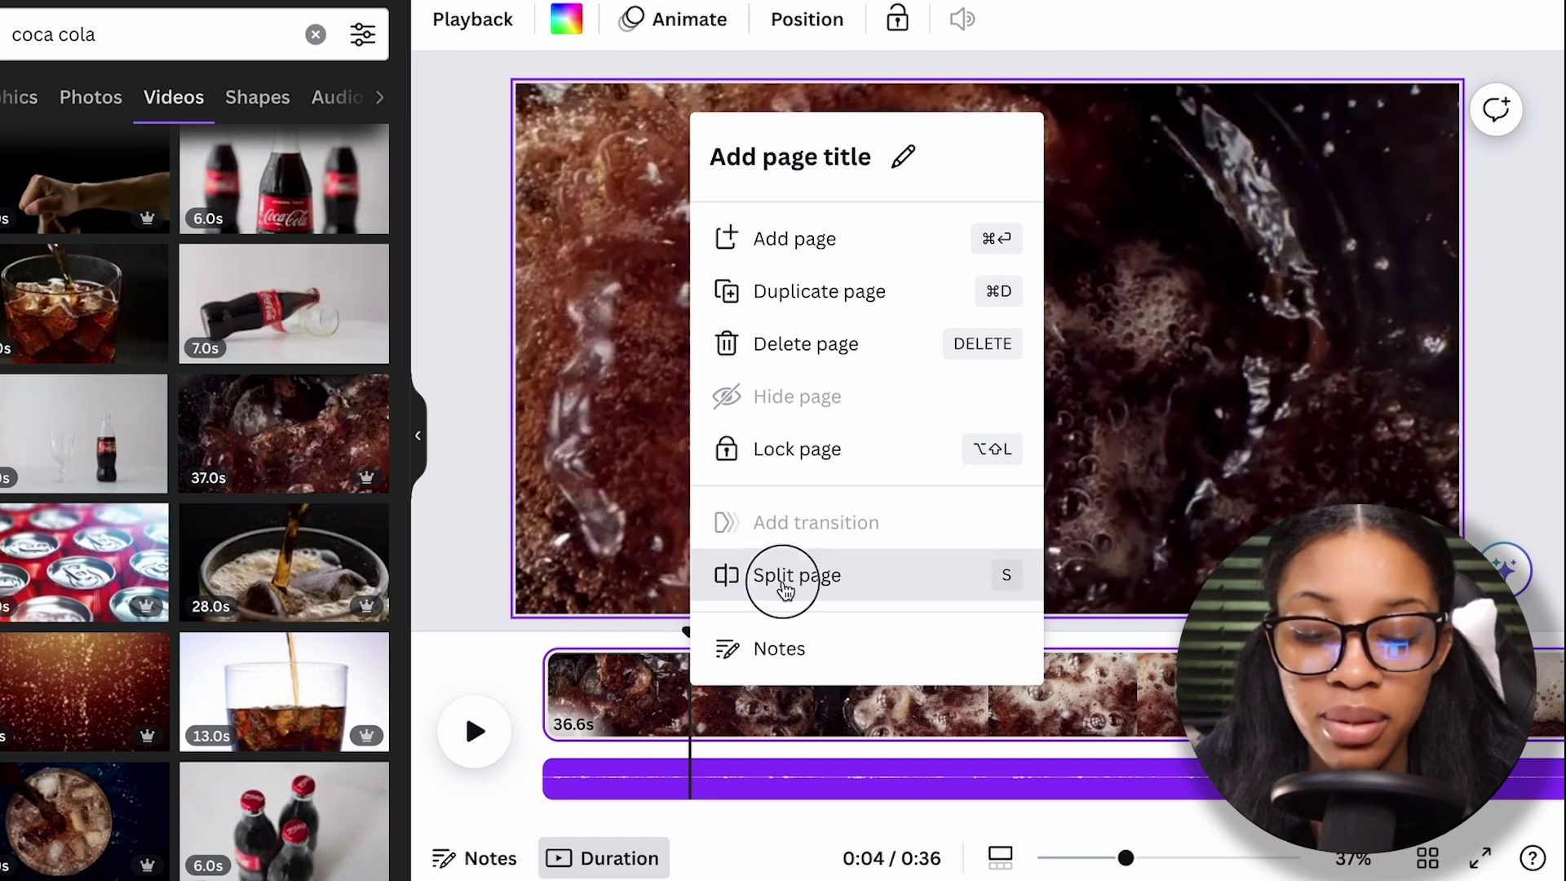
pyautogui.press('Delete')
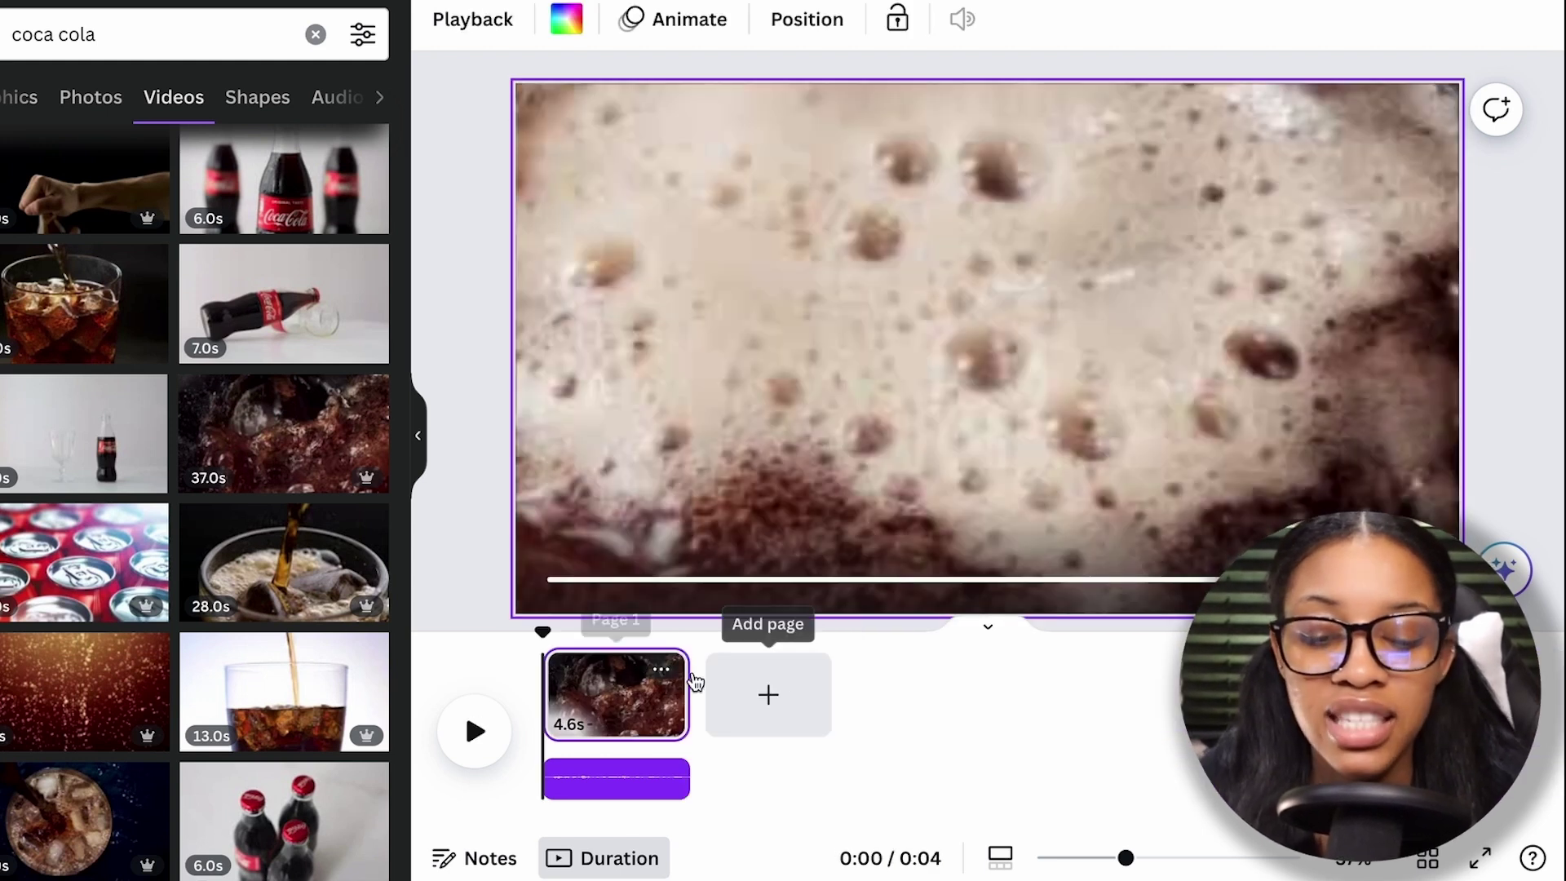
# - Scrub through the shortened cola clip, add a blank second page after it and select that page
pyautogui.moveTo(544, 638); pyautogui.dragTo(671, 652)
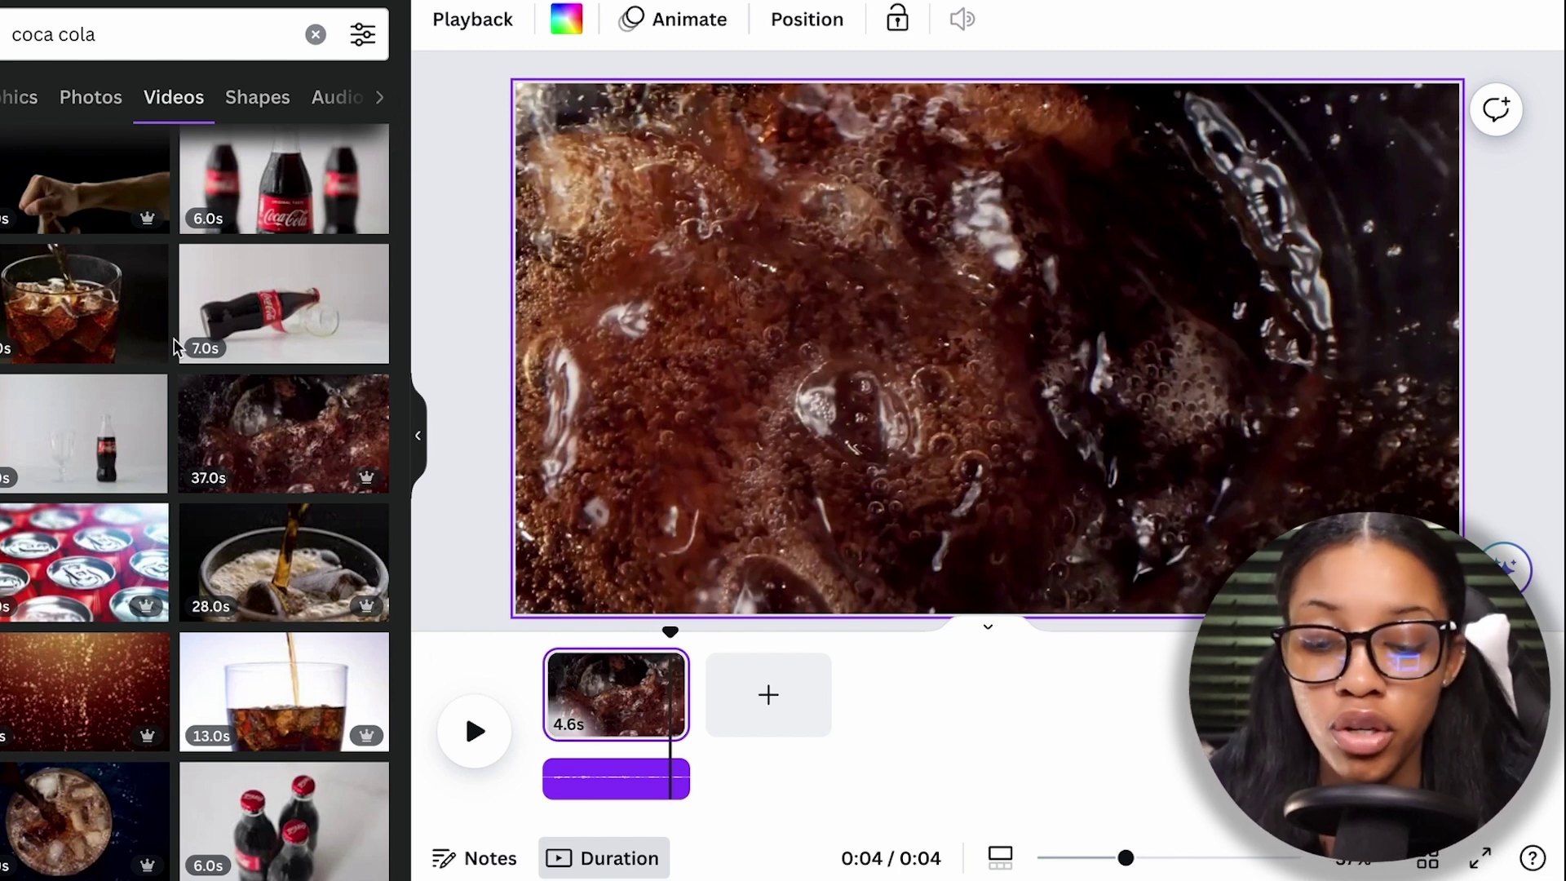
pyautogui.scroll(-5, 171, 339)
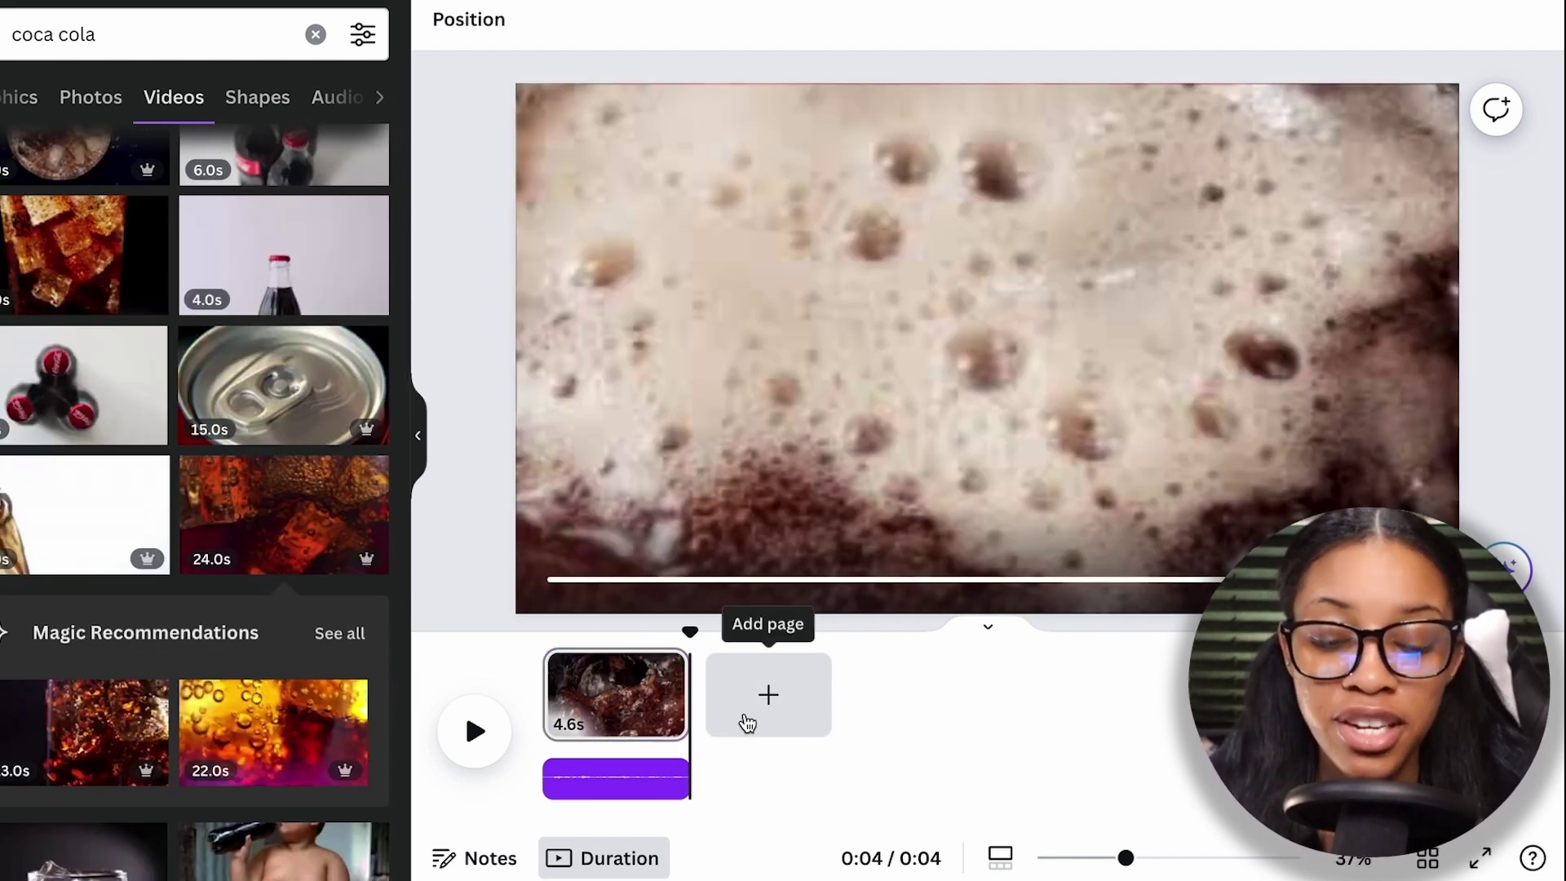
pyautogui.click(747, 722)
pyautogui.click(640, 702)
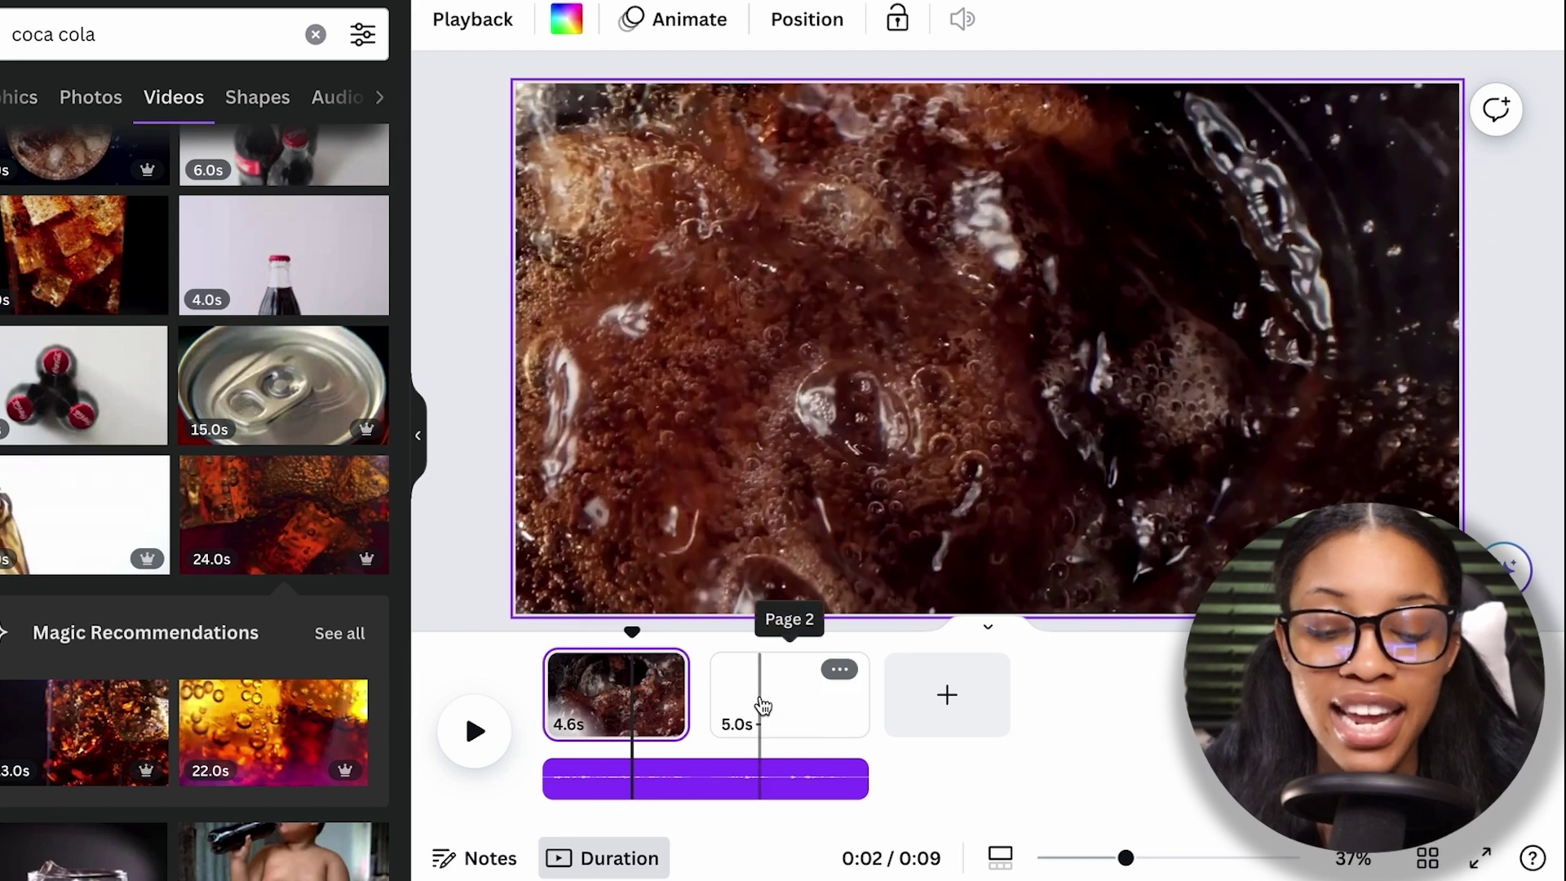
pyautogui.click(762, 705)
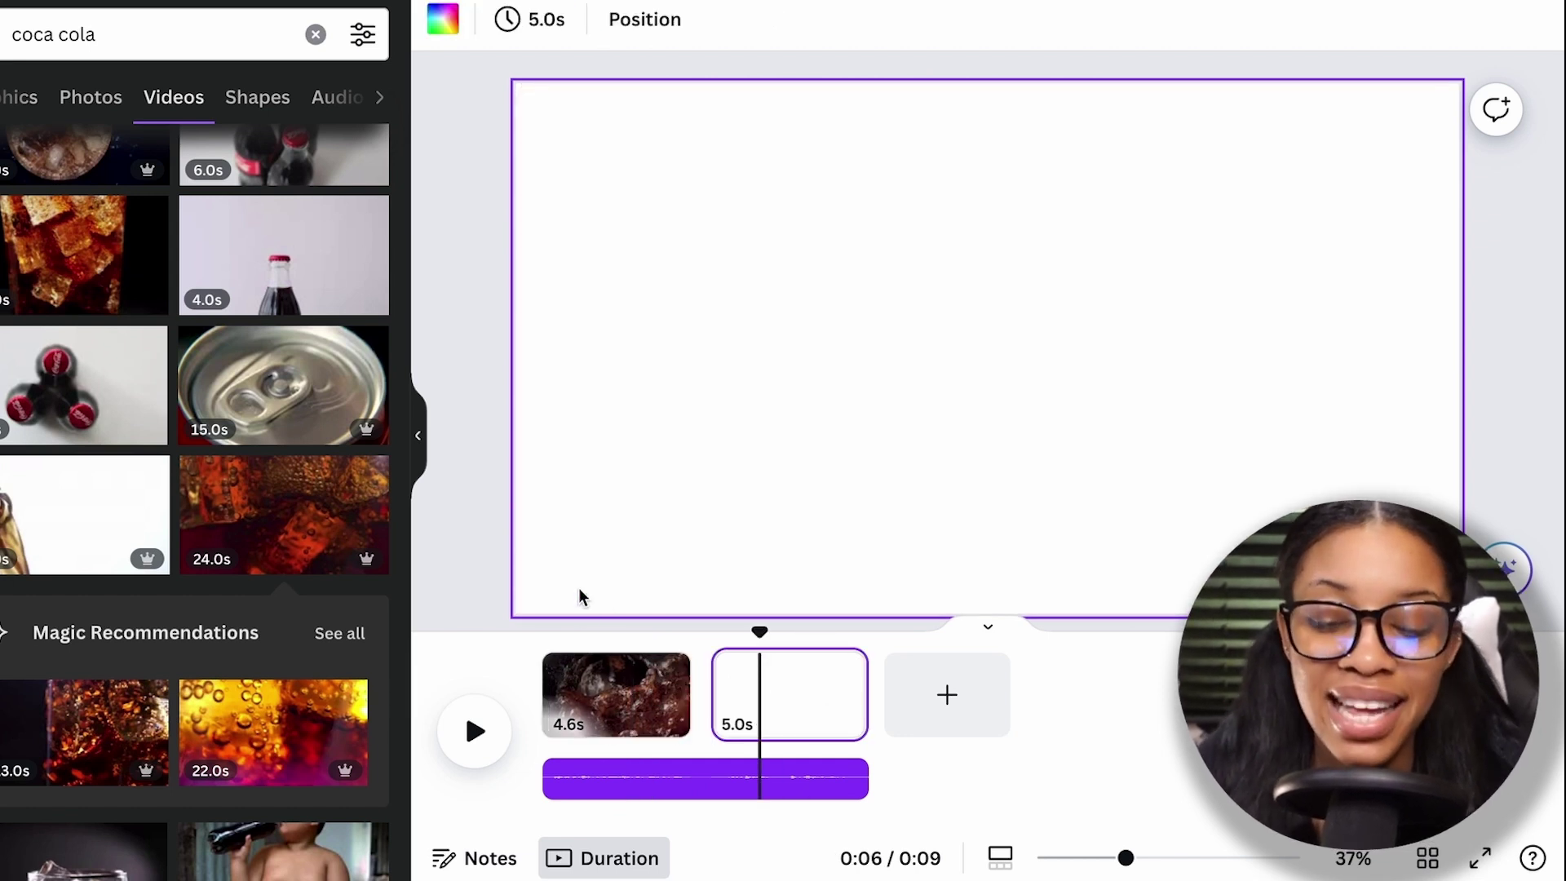
# - Fill the second page with the 24.0 s clip of ice cubes in cola and scrub through its opening
pyautogui.click(308, 531)
pyautogui.moveTo(691, 423); pyautogui.dragTo(652, 269)
pyautogui.click(724, 663)
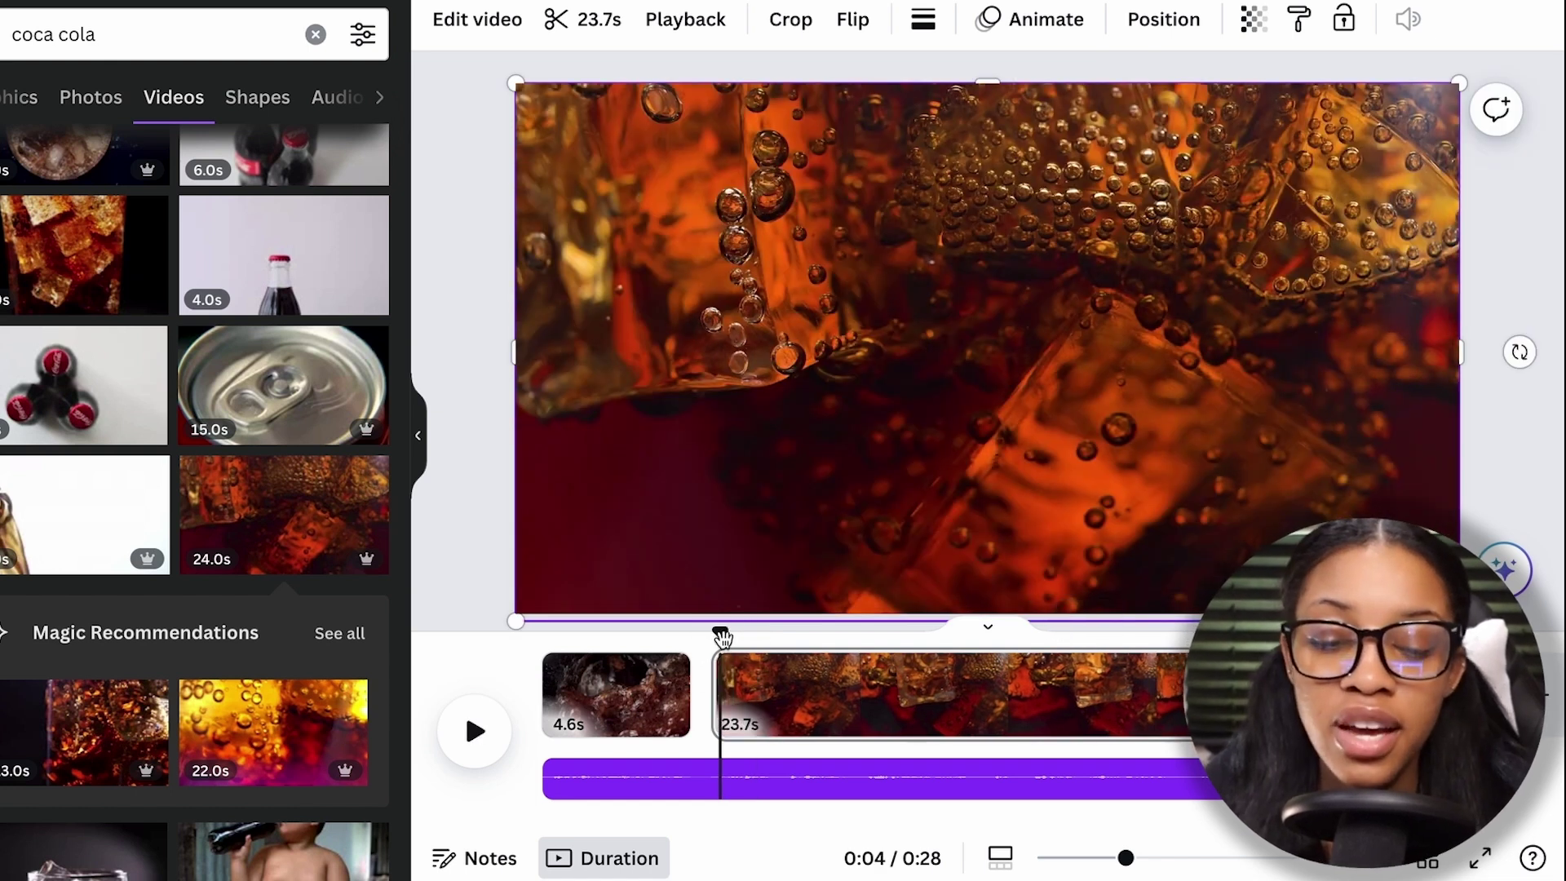
pyautogui.moveTo(727, 664); pyautogui.dragTo(848, 673)
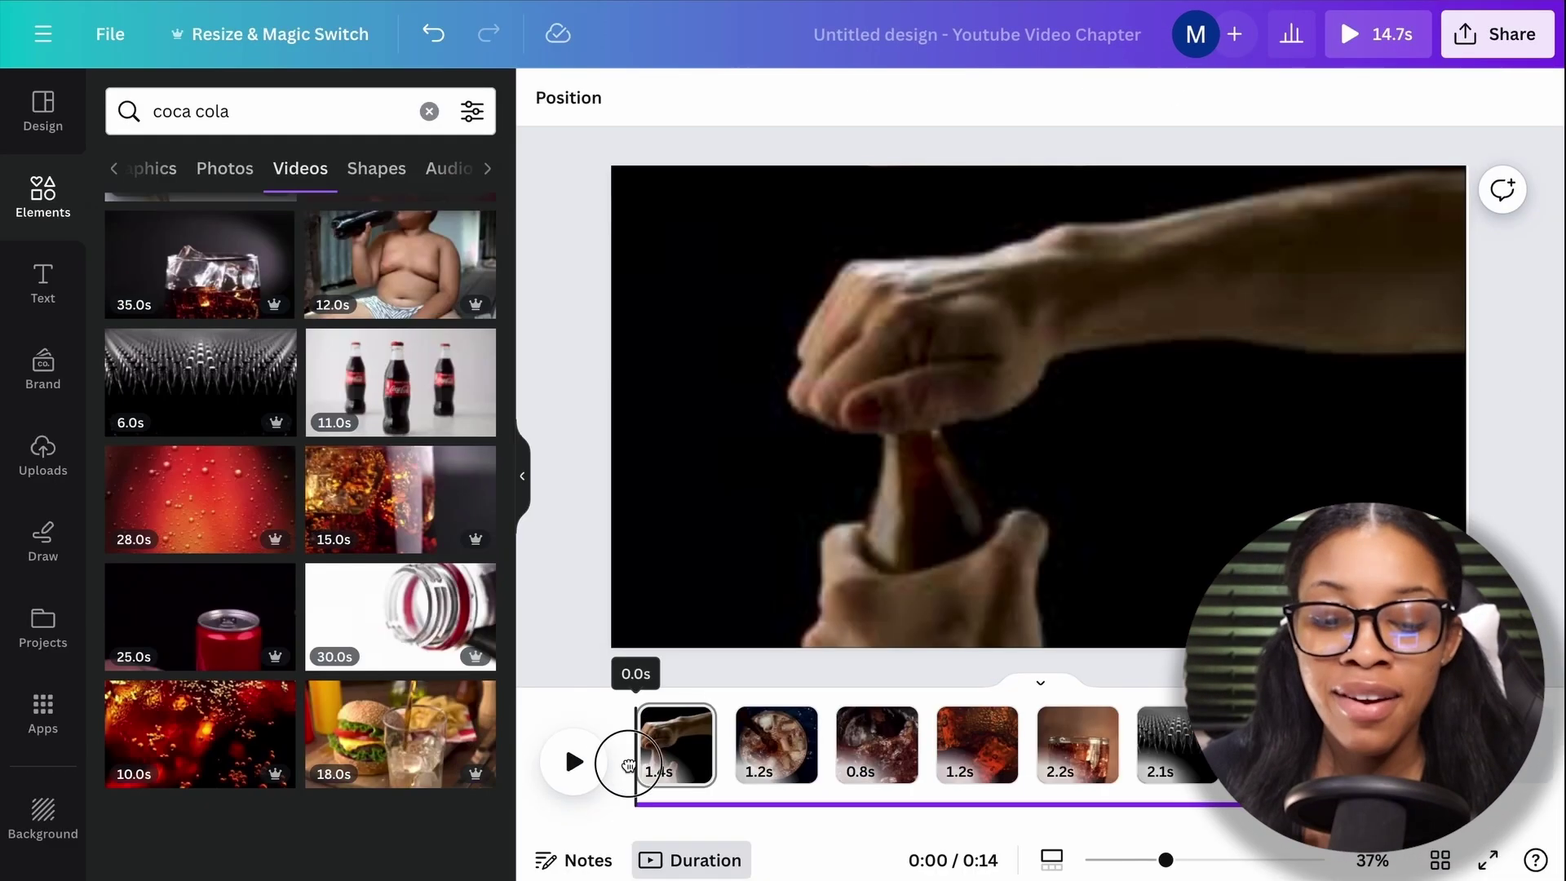
# - Play the assembled clips from the start, scrub into the first page and select its bottle-opening clip
pyautogui.click(571, 759)
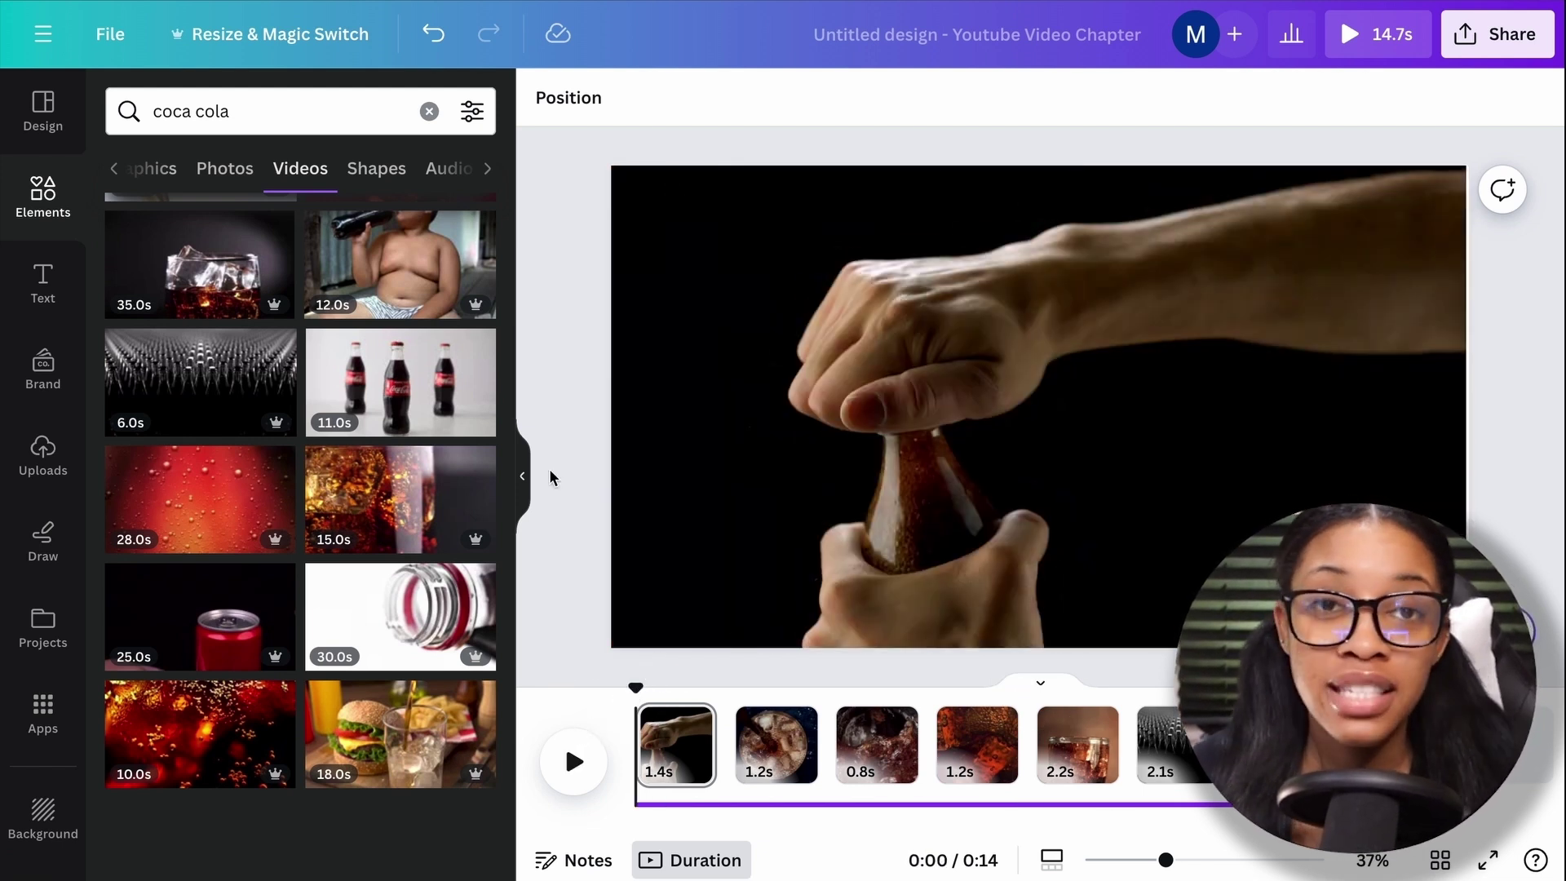
pyautogui.moveTo(635, 688); pyautogui.dragTo(687, 689)
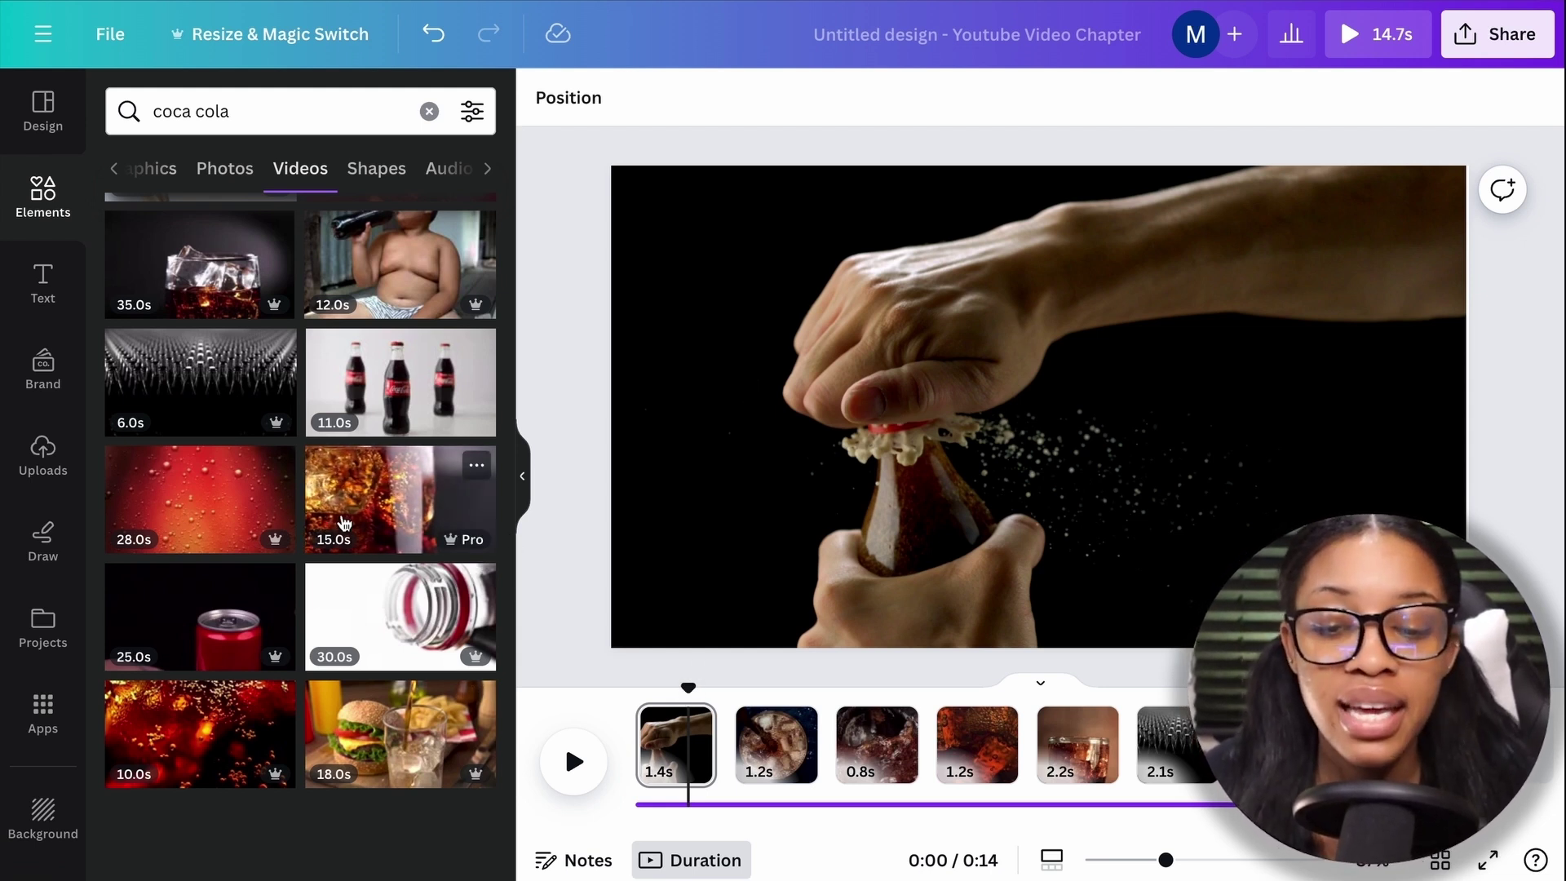
pyautogui.scroll(10, 387, 532)
pyautogui.click(697, 328)
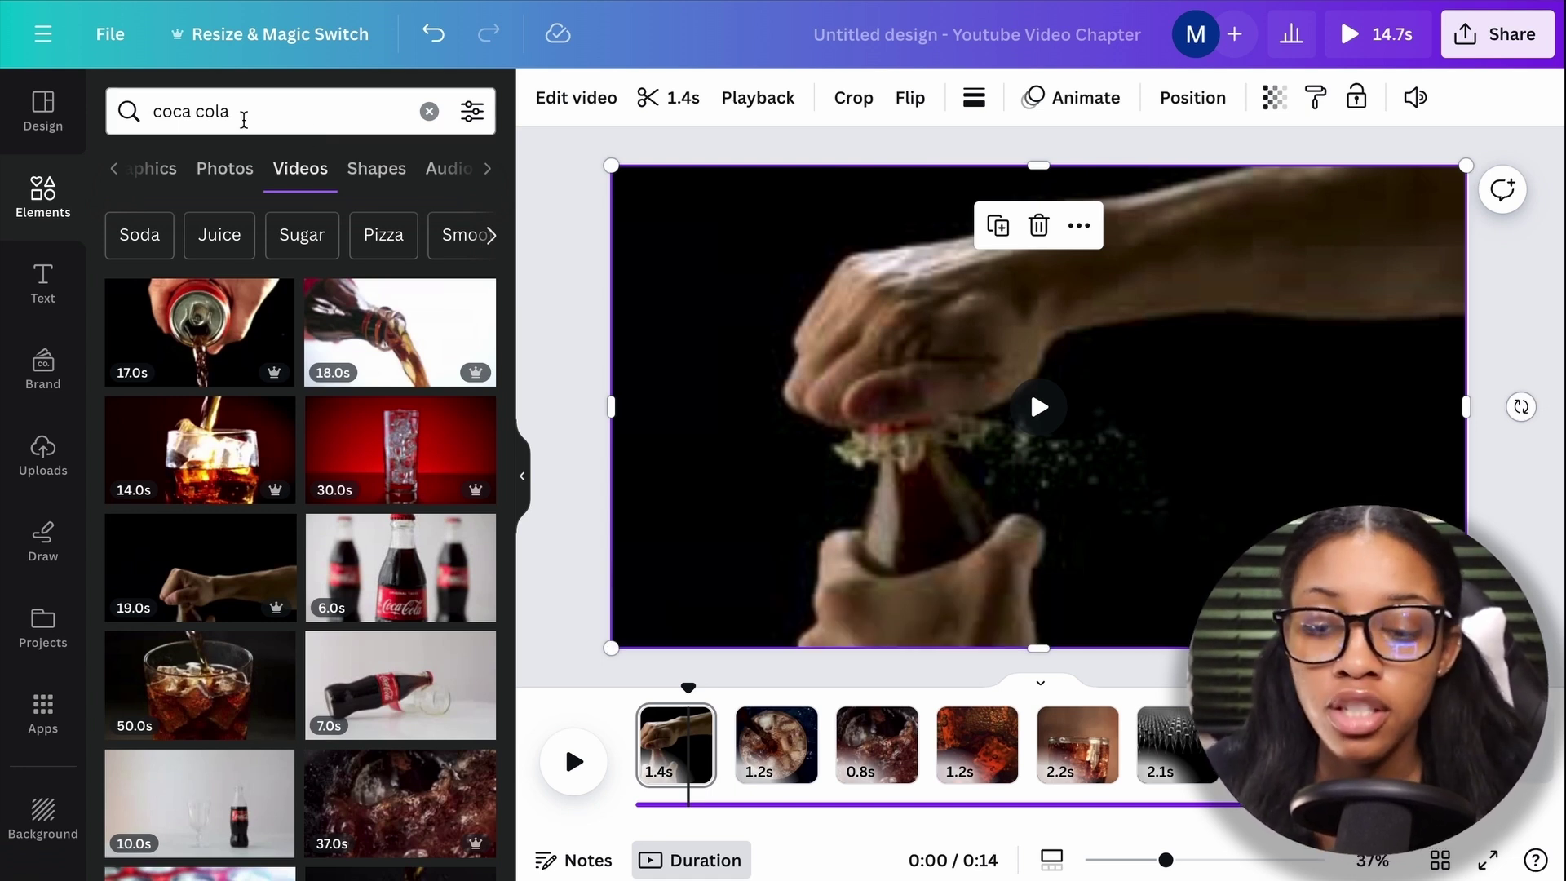
# - Replace the element search with "camera overlay" and limit the results to videos
pyautogui.click(237, 112)
pyautogui.hotkey('ctrl', 'a')
pyautogui.press('BackSpace')
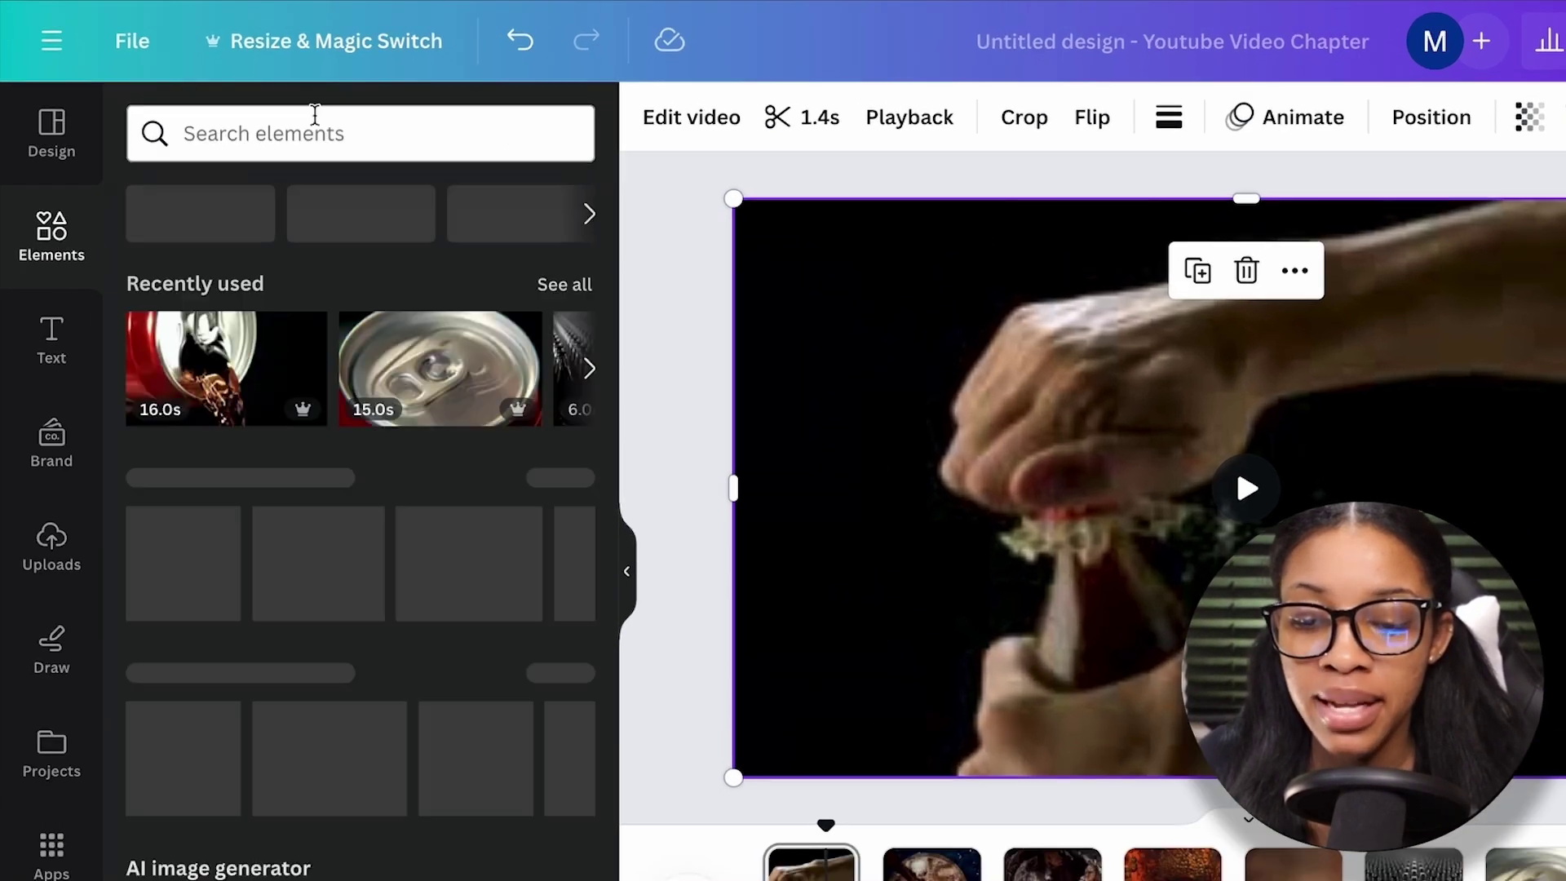
pyautogui.click(324, 130)
pyautogui.write('cam')
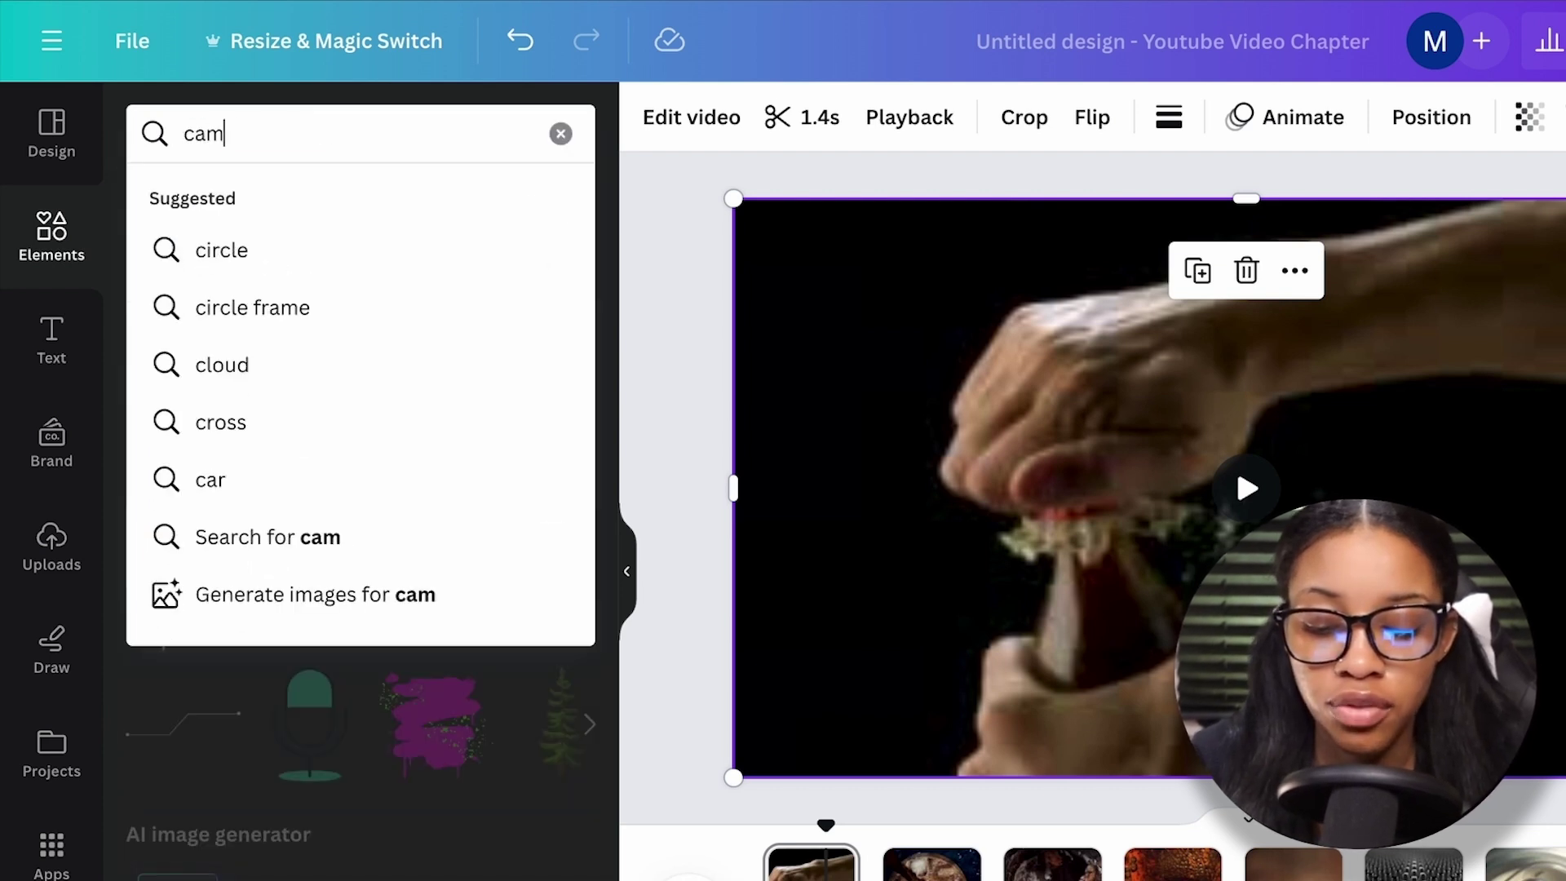
pyautogui.write('era overlay')
pyautogui.press('Return')
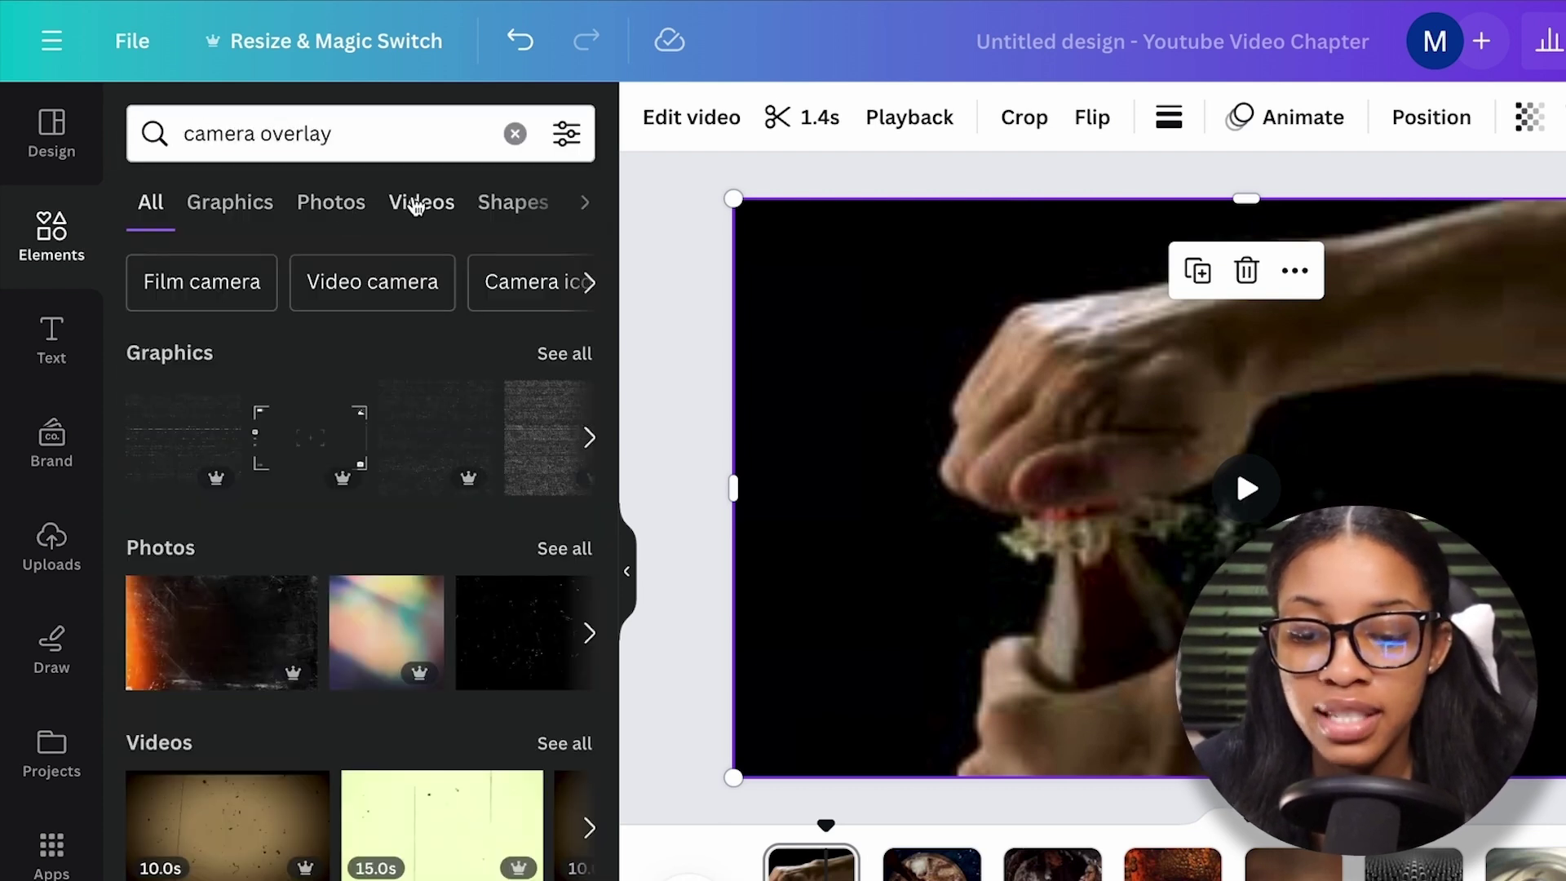
pyautogui.click(414, 204)
# - Add the 10.0 s brown scratched-film overlay to the first page and enlarge it to cover the entire frame
pyautogui.scroll(-6, 433, 688)
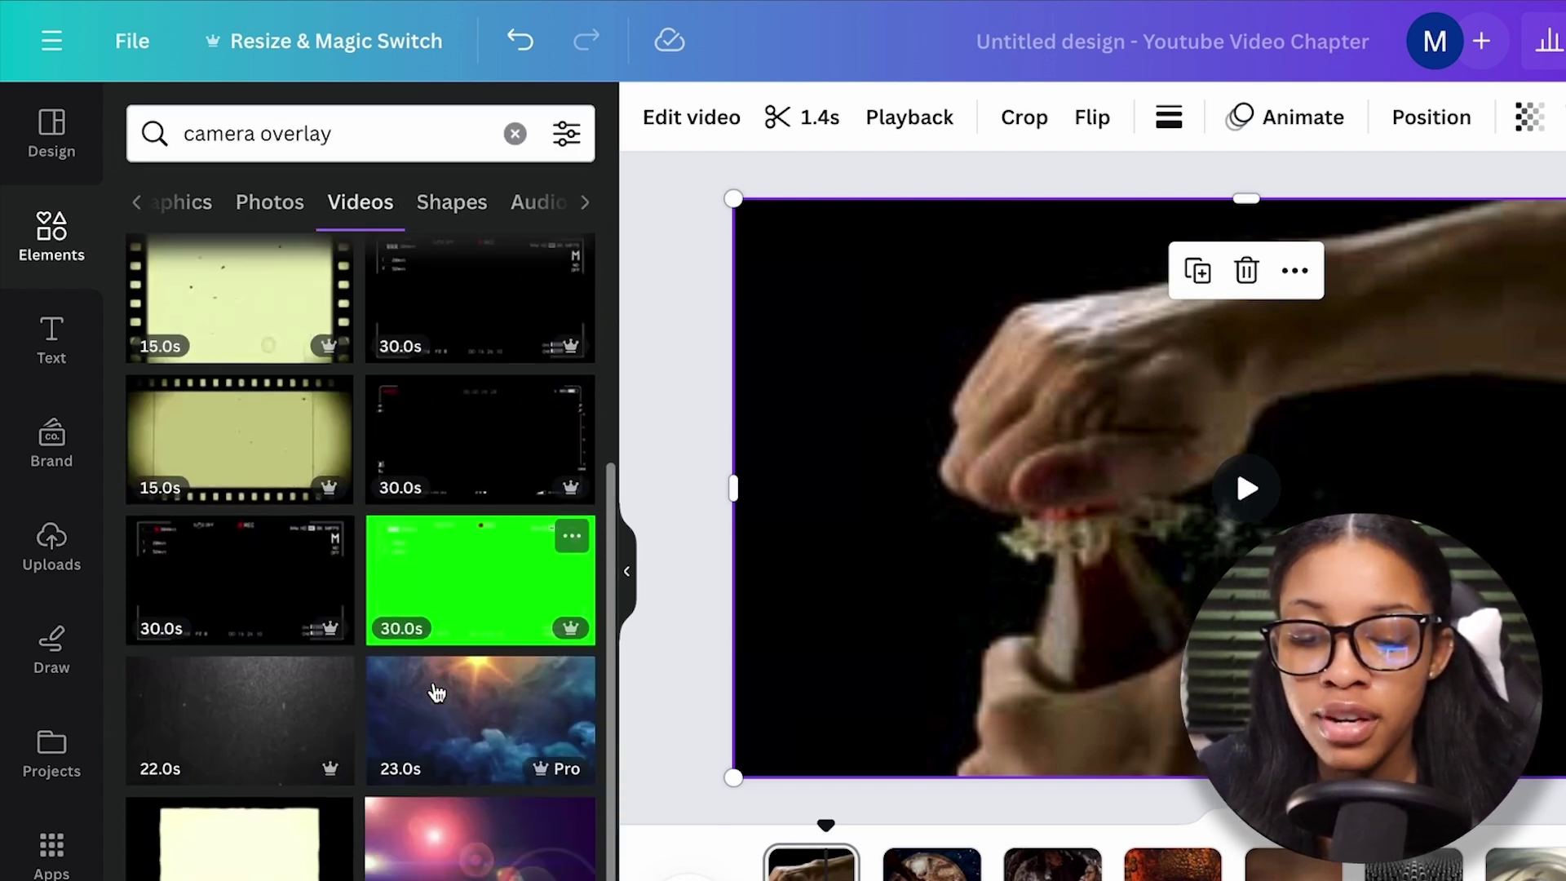
pyautogui.scroll(-3, 434, 690)
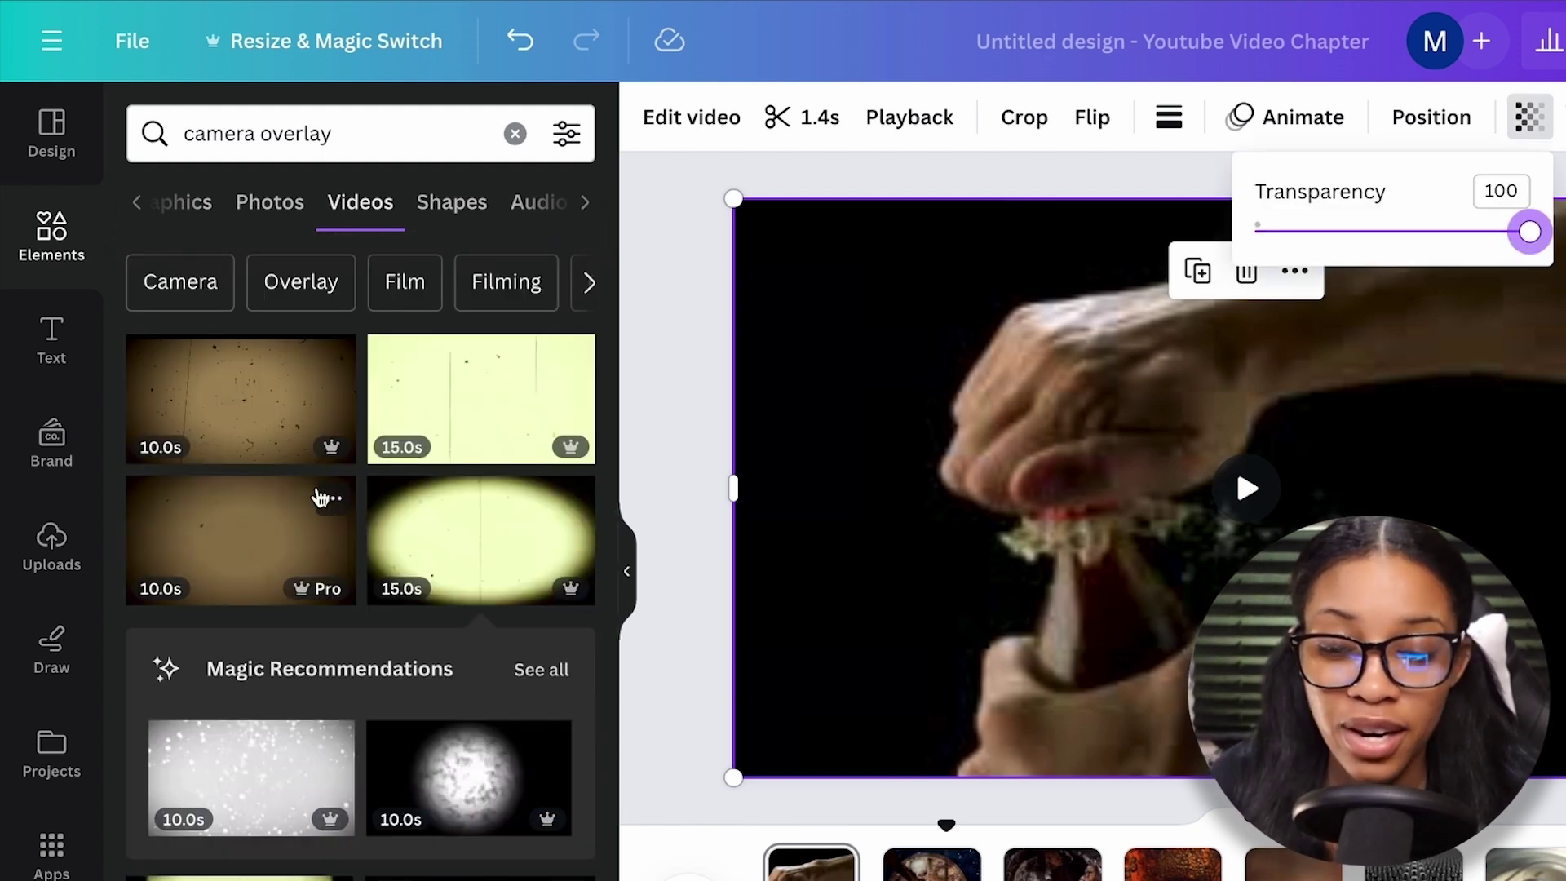
pyautogui.click(251, 438)
pyautogui.moveTo(932, 451); pyautogui.dragTo(820, 362)
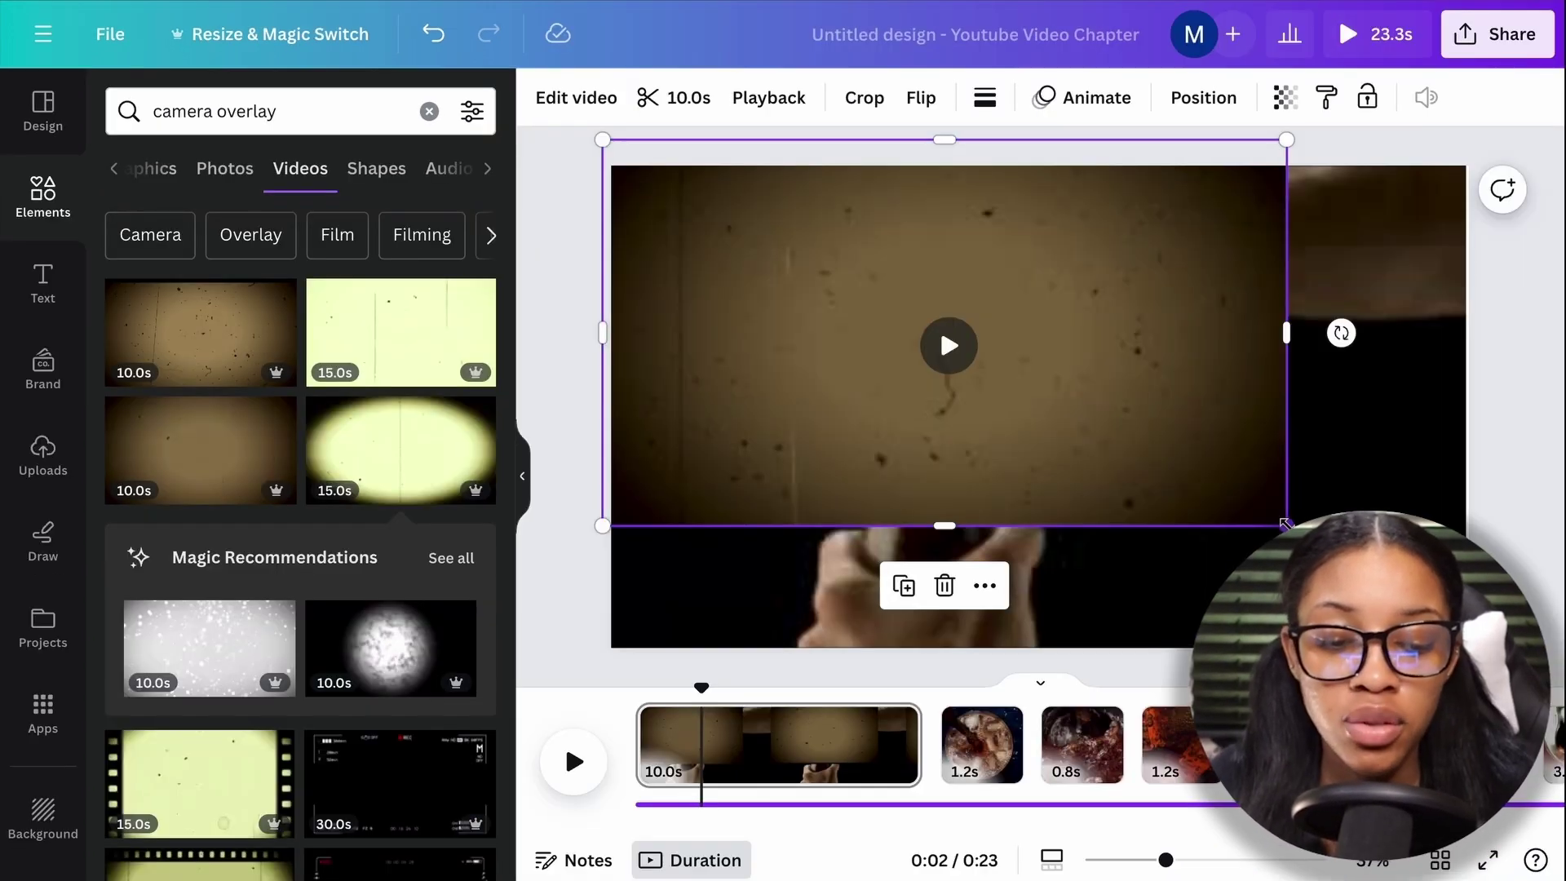
pyautogui.moveTo(1284, 523); pyautogui.dragTo(1539, 667)
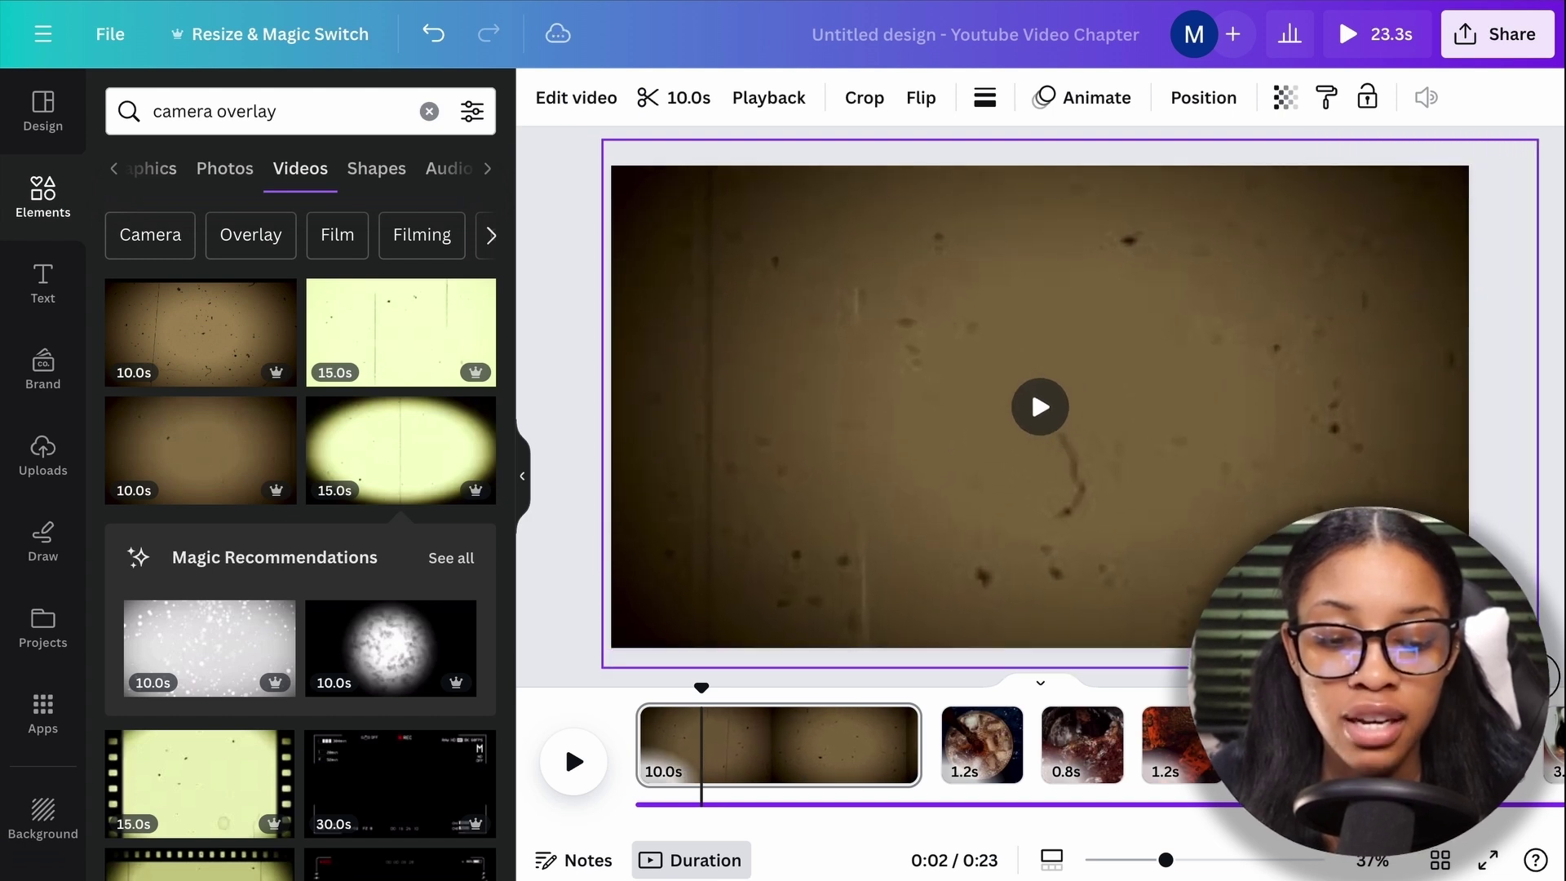
pyautogui.moveTo(1261, 412); pyautogui.dragTo(1234, 412)
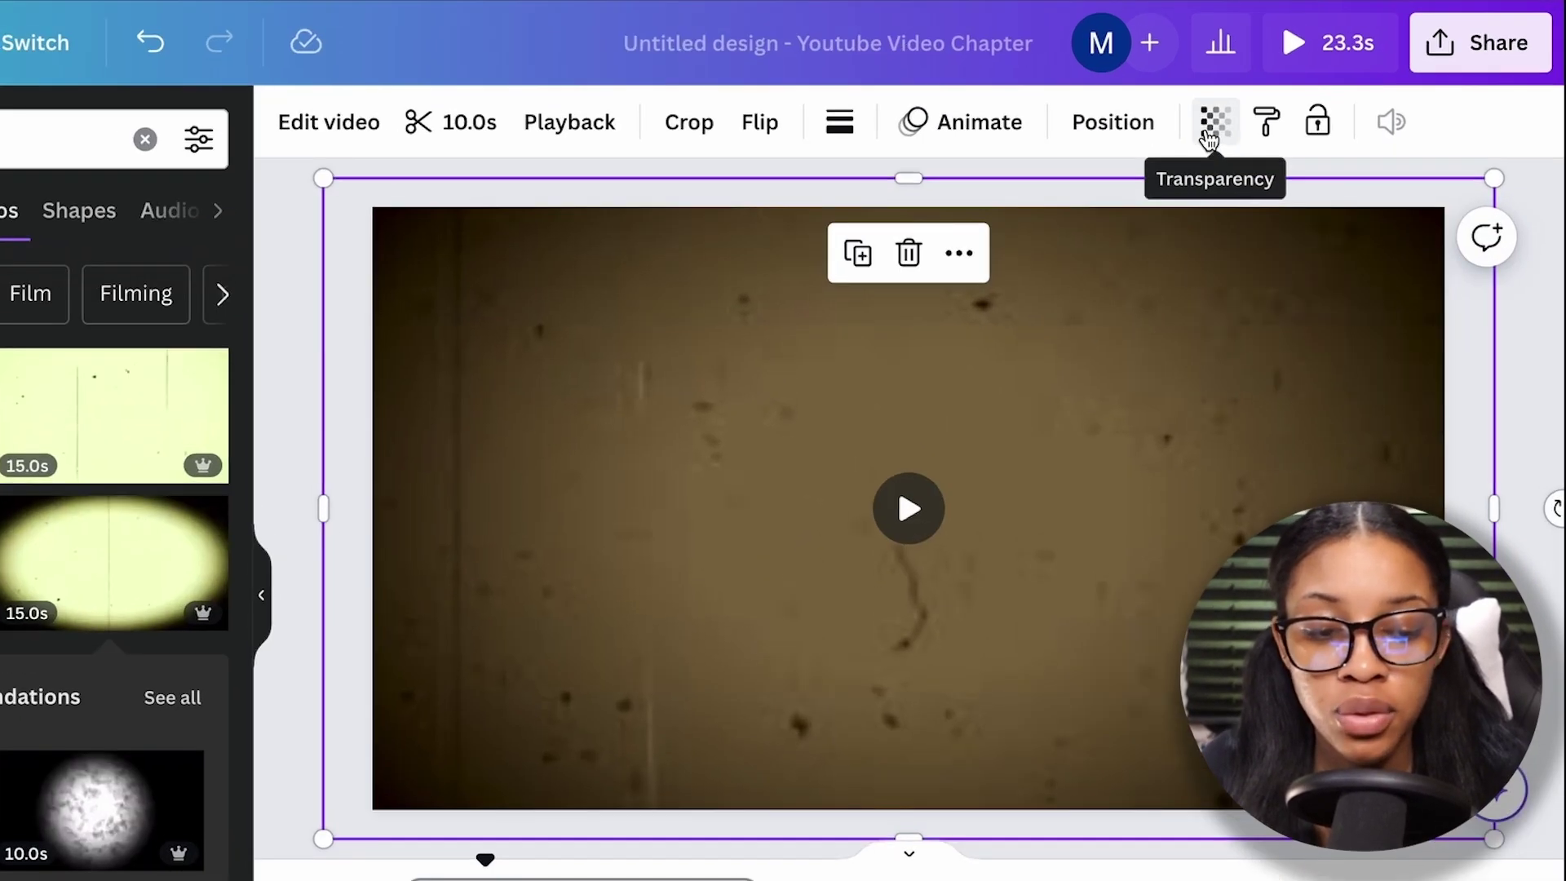
# - Set the film overlay's transparency to 19, trim the first page to 1.4 s and scrub through it
pyautogui.click(1288, 99)
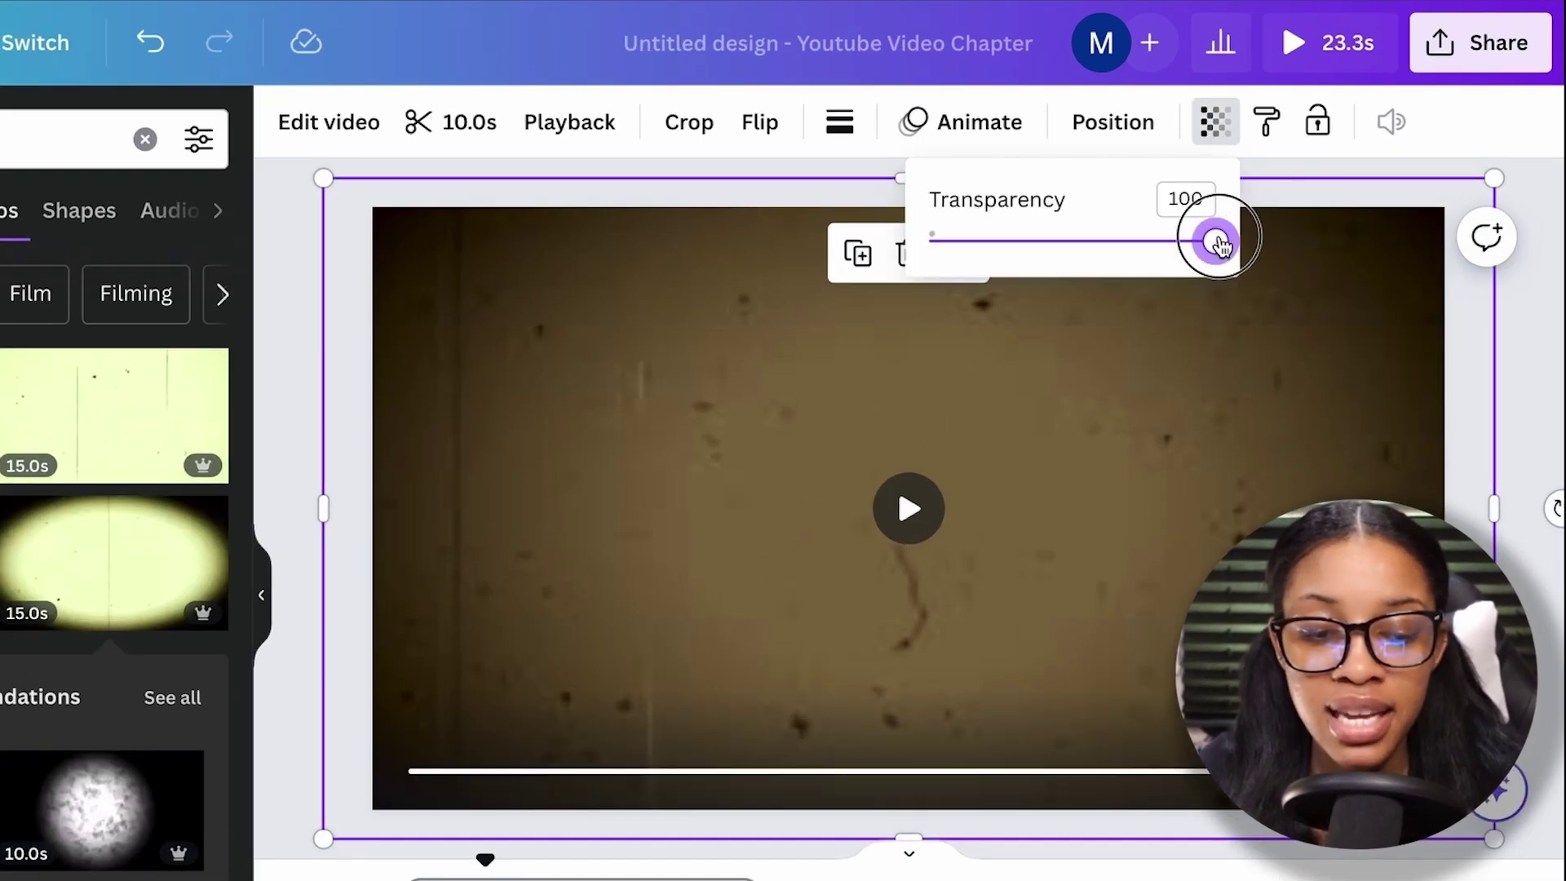
pyautogui.moveTo(1219, 245); pyautogui.dragTo(983, 245)
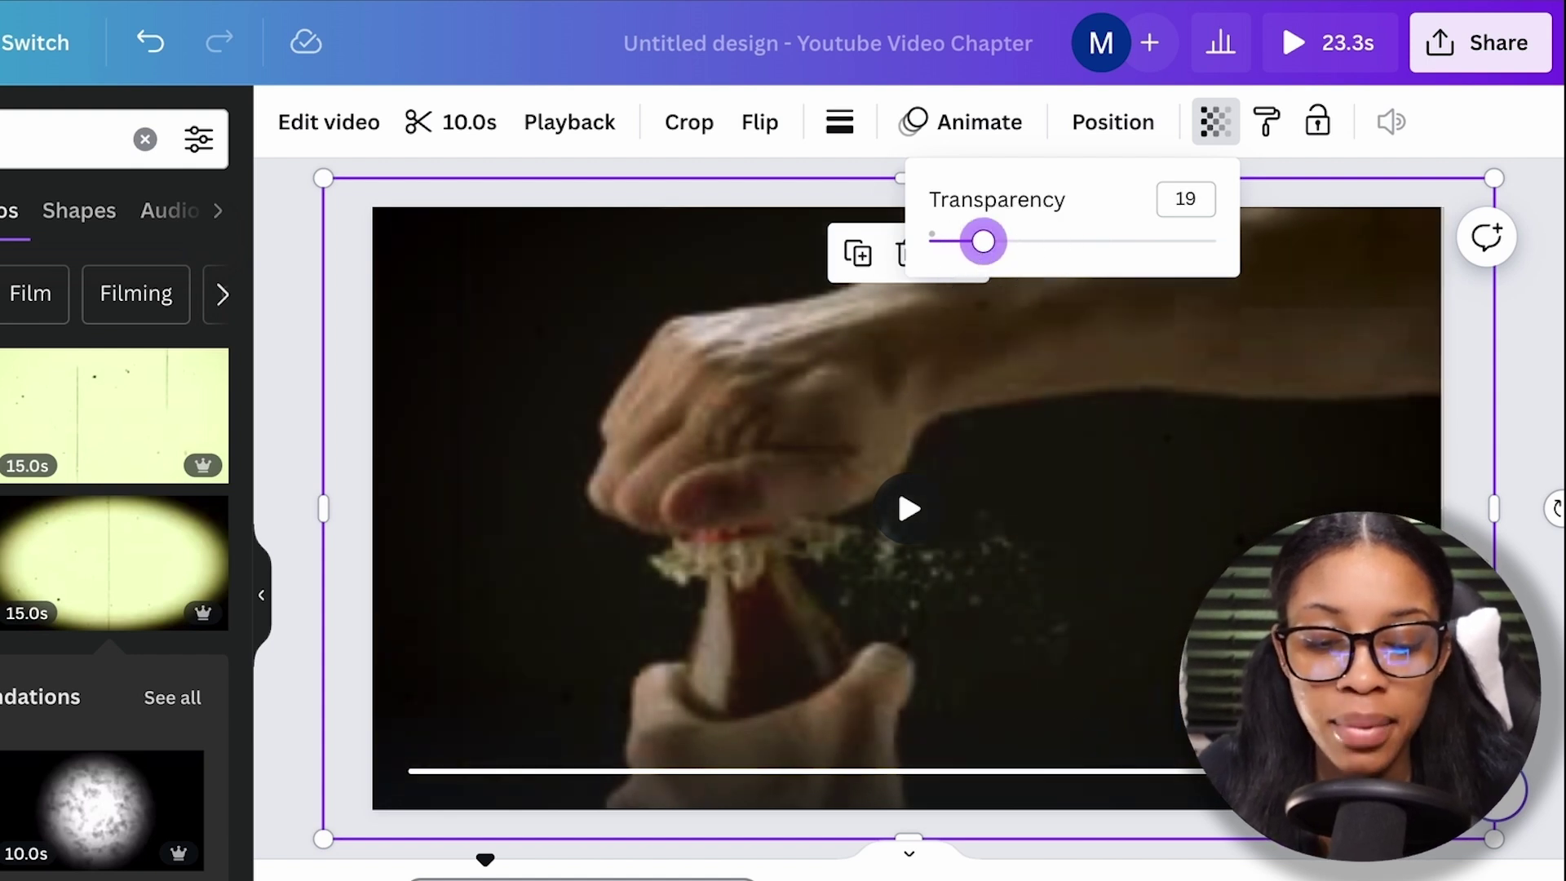
pyautogui.moveTo(755, 877); pyautogui.dragTo(493, 877)
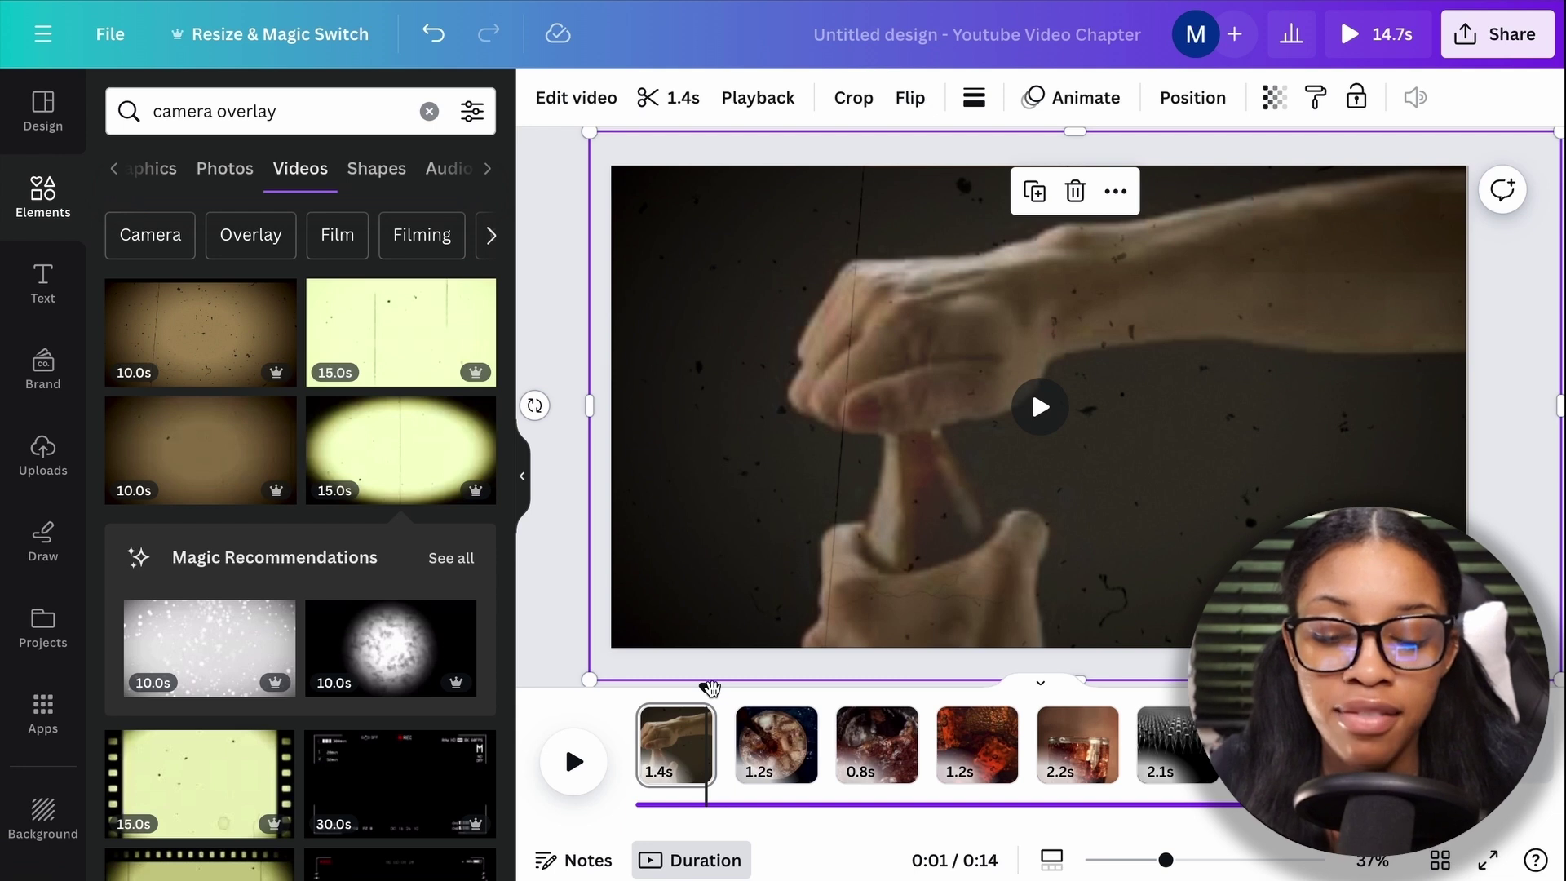
pyautogui.moveTo(710, 689); pyautogui.dragTo(636, 717)
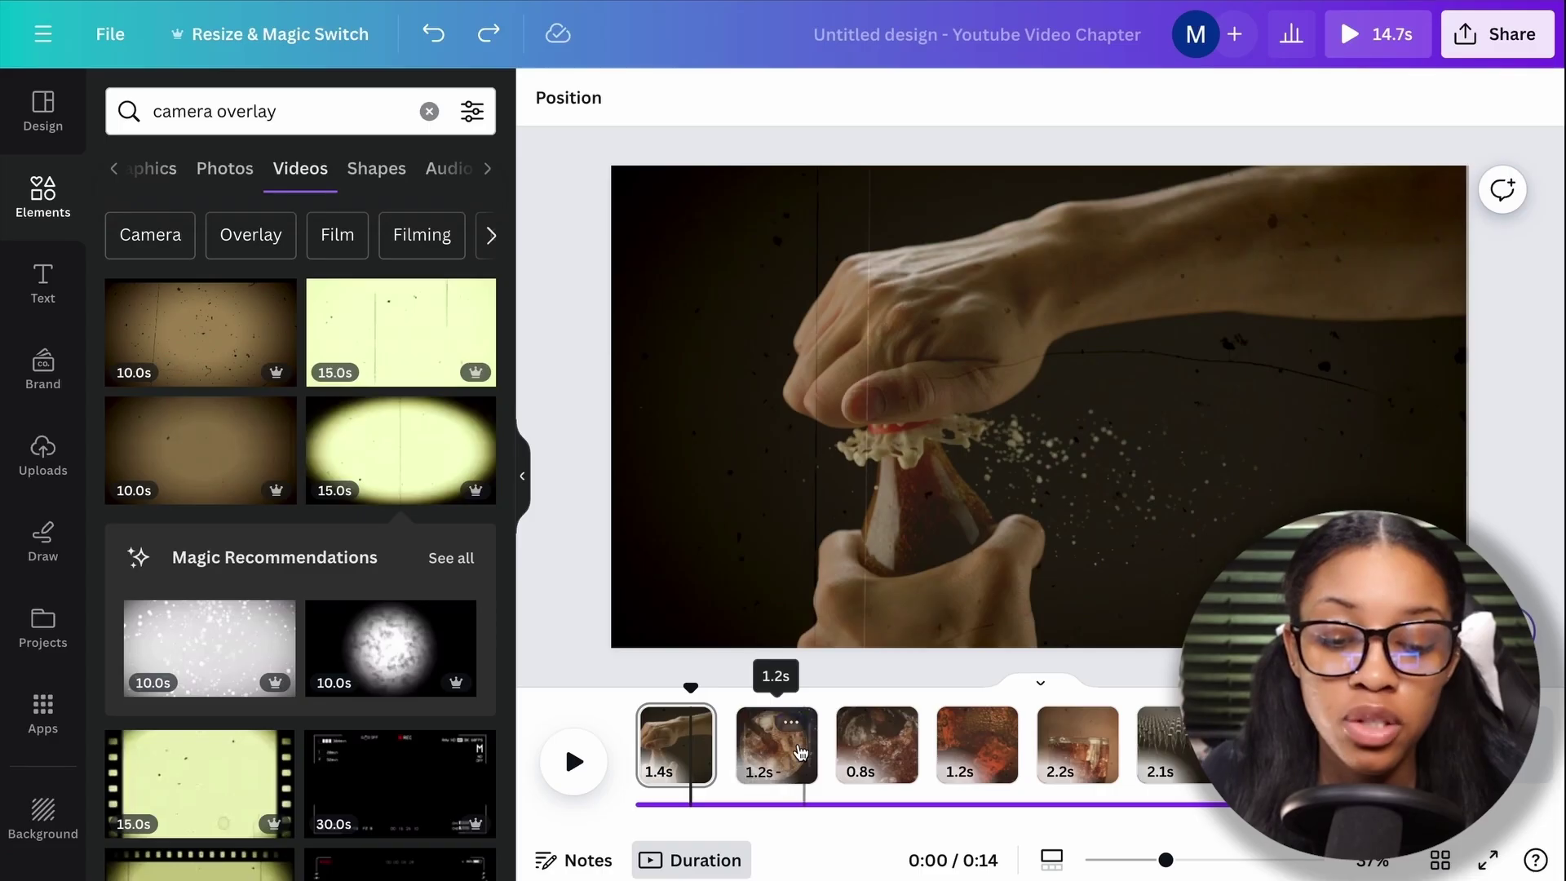
# - Scrub within the first page and play its cut into the second page to check the flow
pyautogui.moveTo(691, 688)
pyautogui.mouseDown()
pyautogui.moveTo(738, 688)
pyautogui.moveTo(690, 687)
pyautogui.mouseUp()
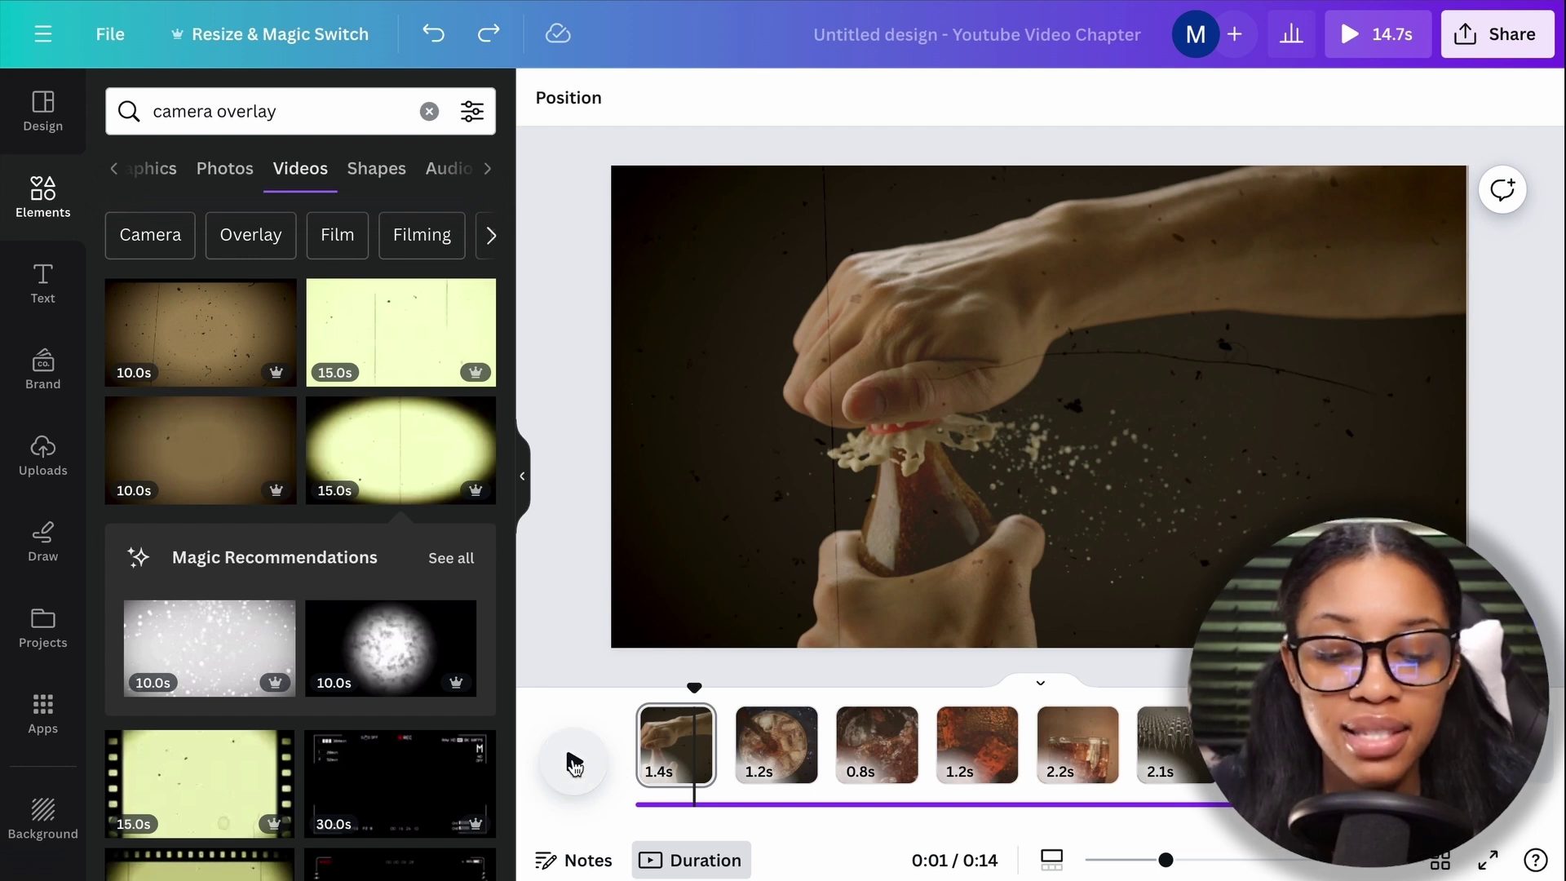
pyautogui.click(575, 764)
pyautogui.click(575, 764)
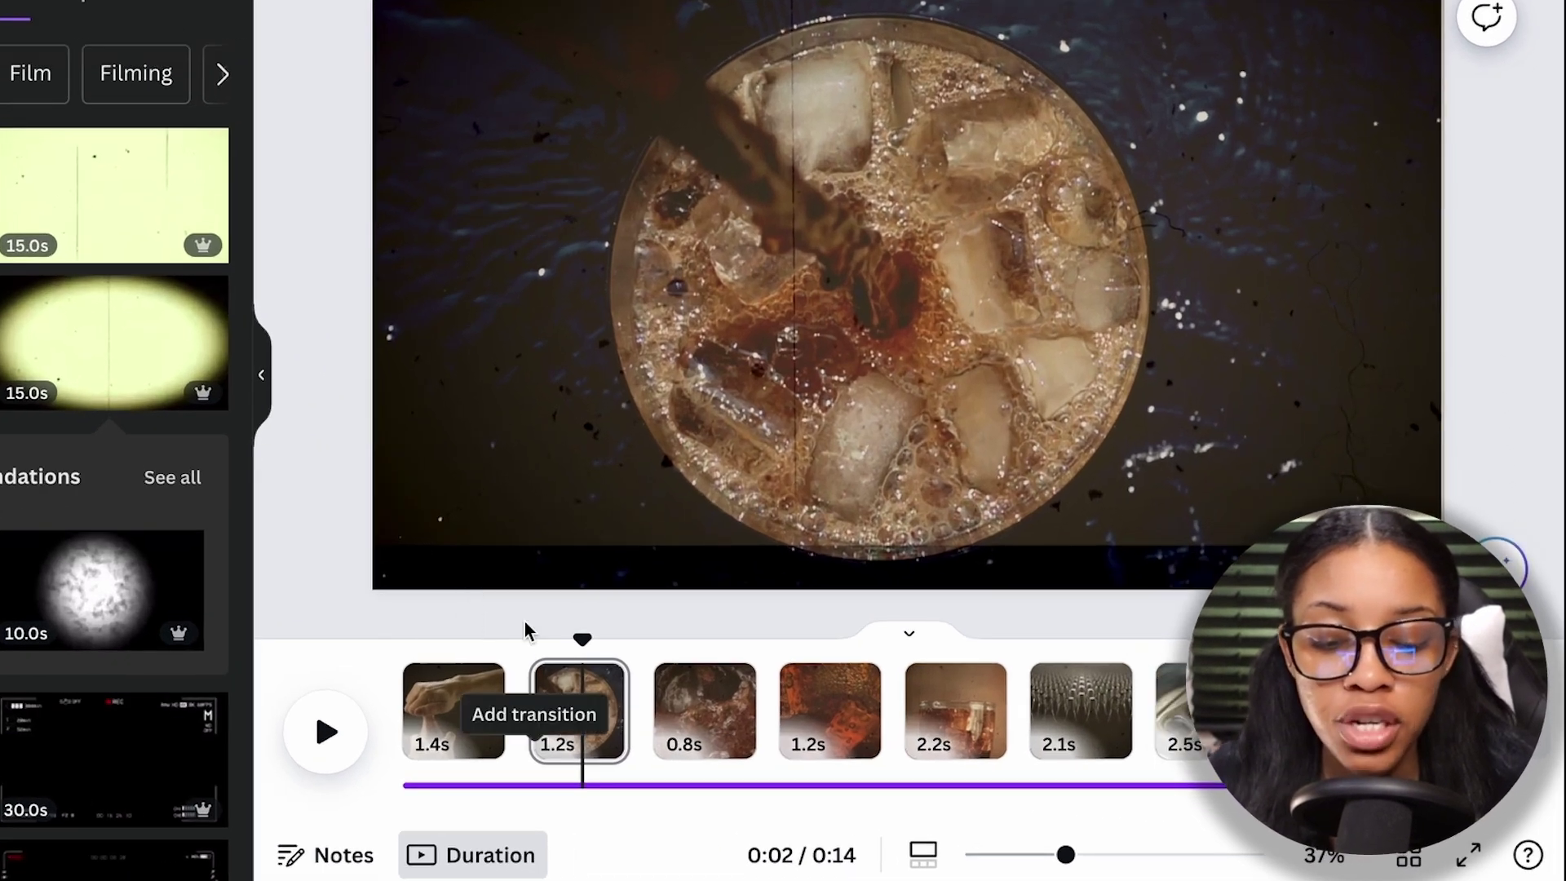
# - Add a 0.5-second Dissolve transition after the first page, apply it between all pages and play the result
pyautogui.moveTo(536, 742)
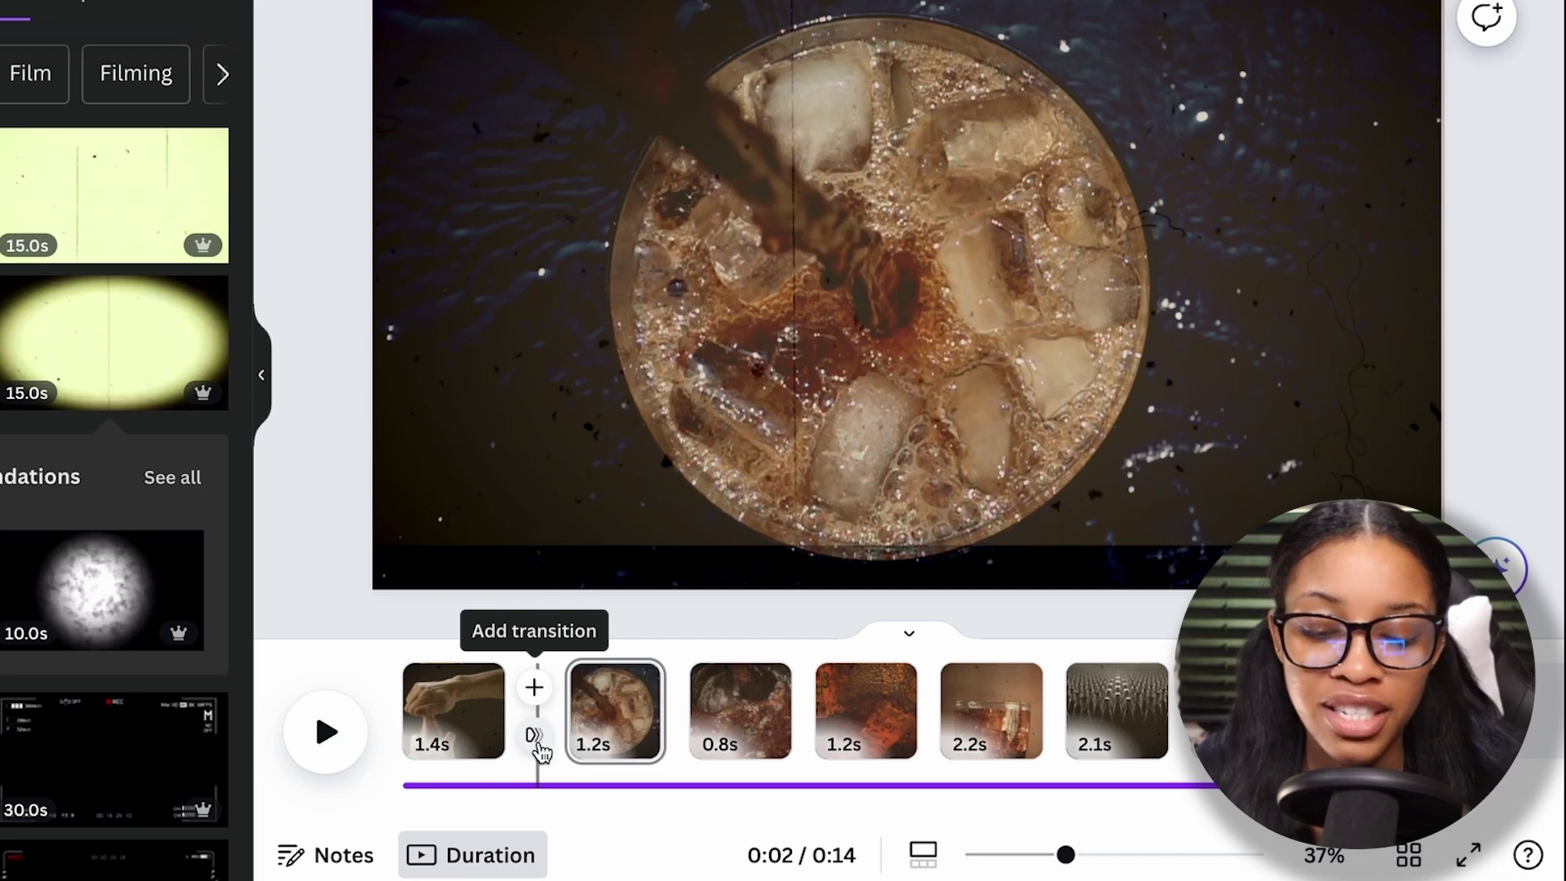
pyautogui.click(537, 742)
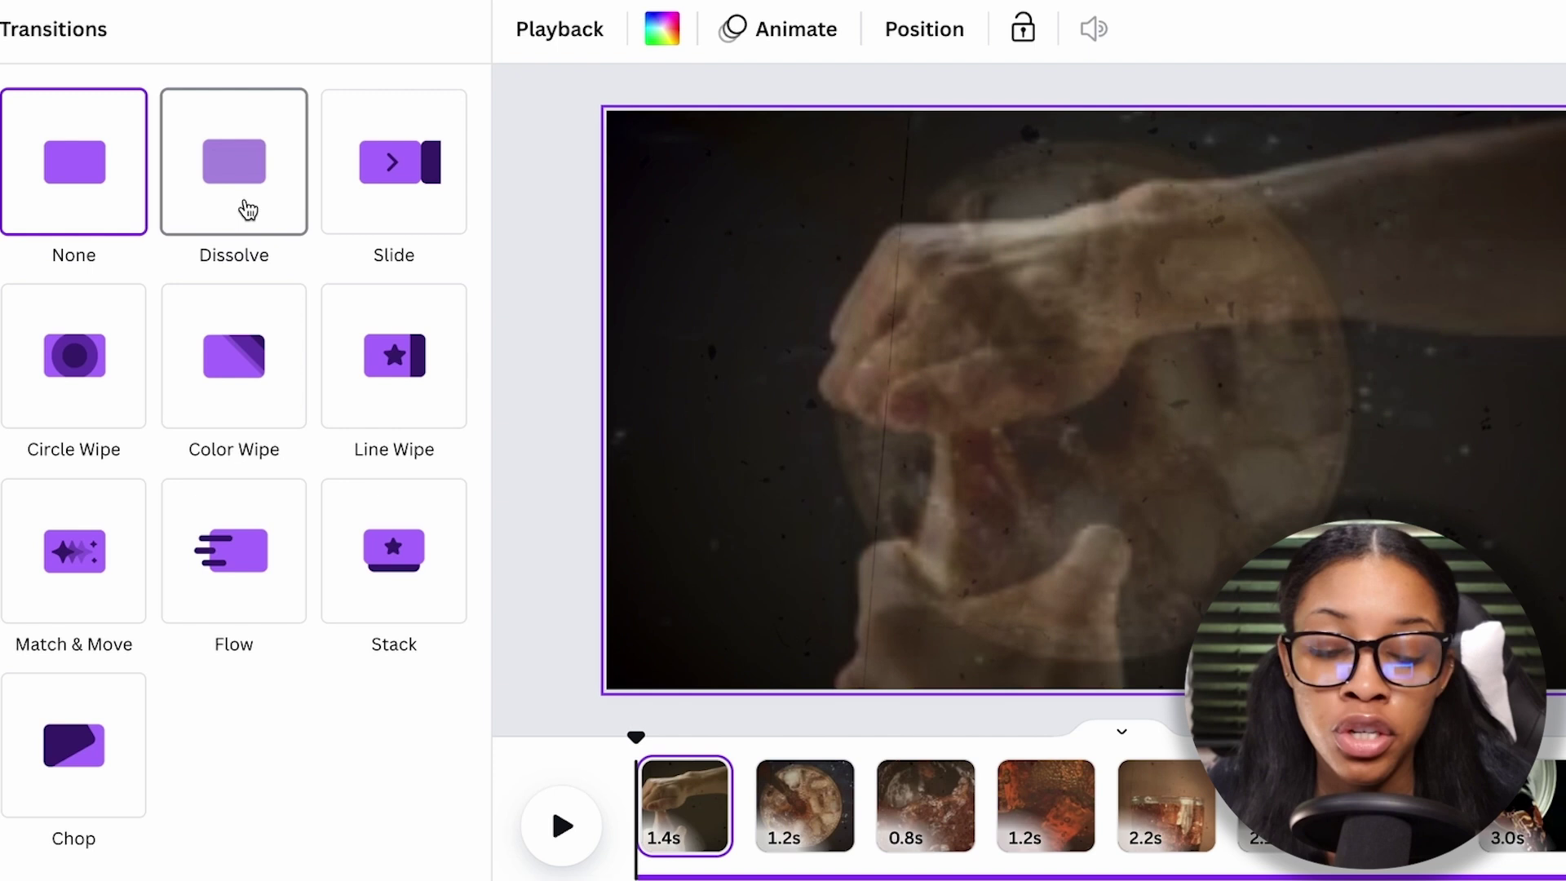
pyautogui.click(245, 210)
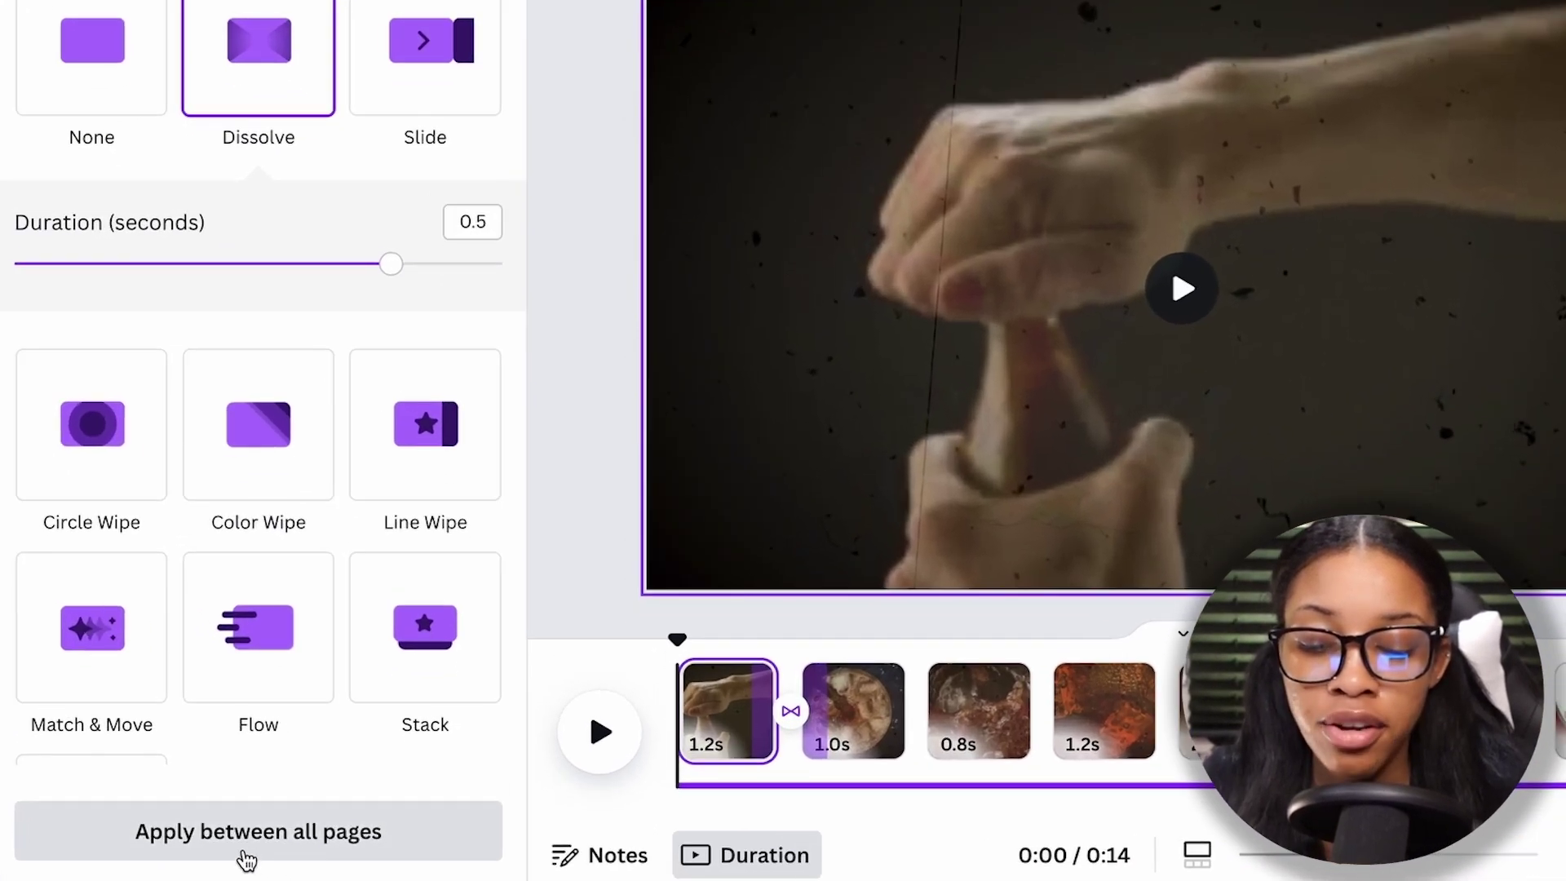
pyautogui.click(290, 848)
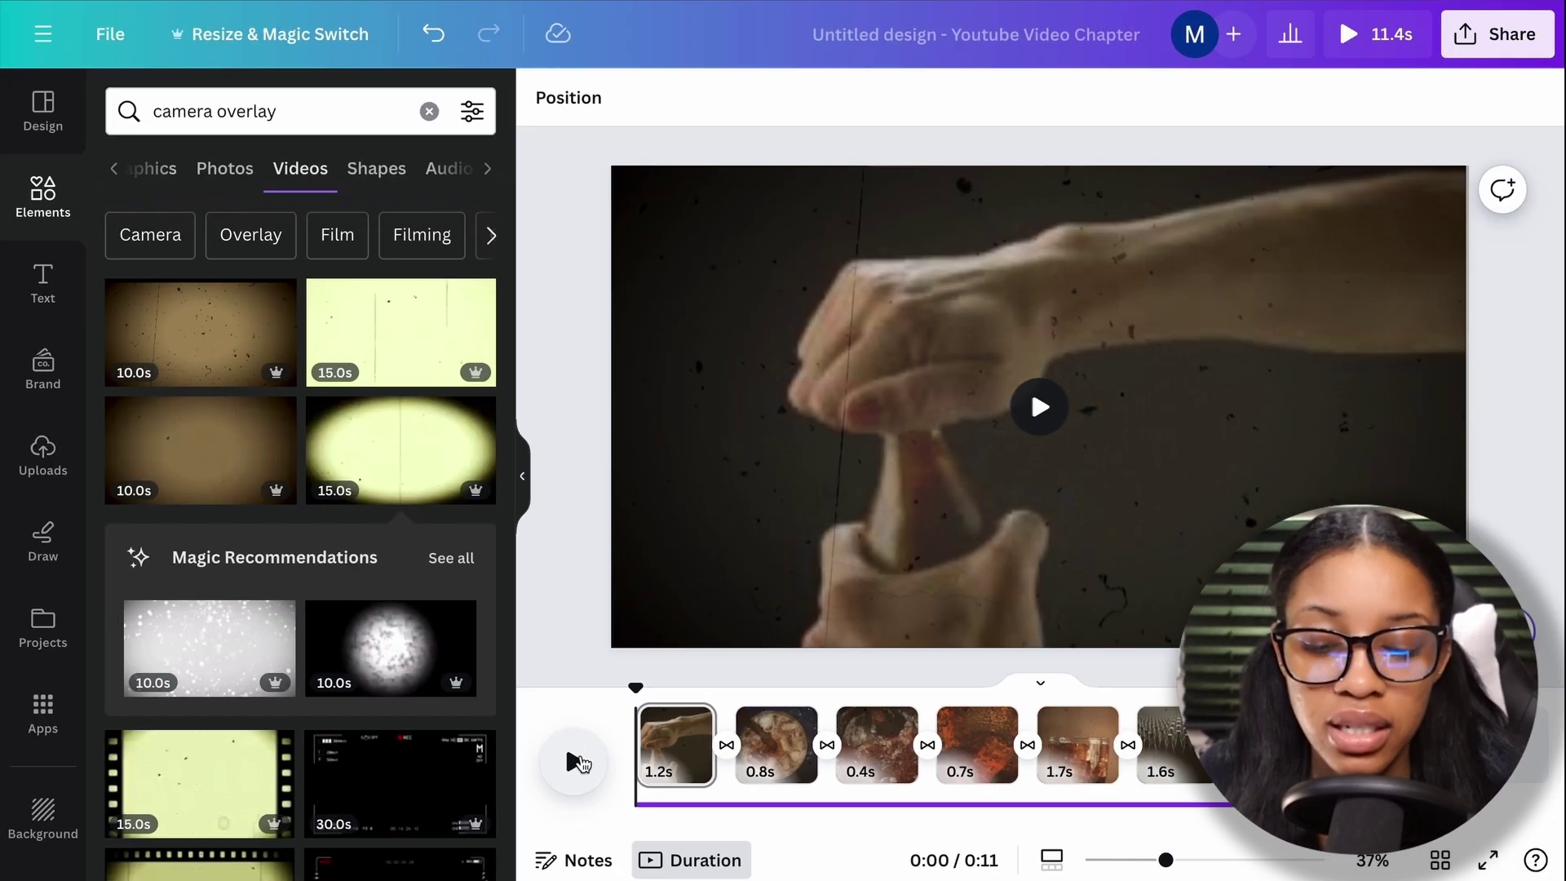
pyautogui.click(603, 734)
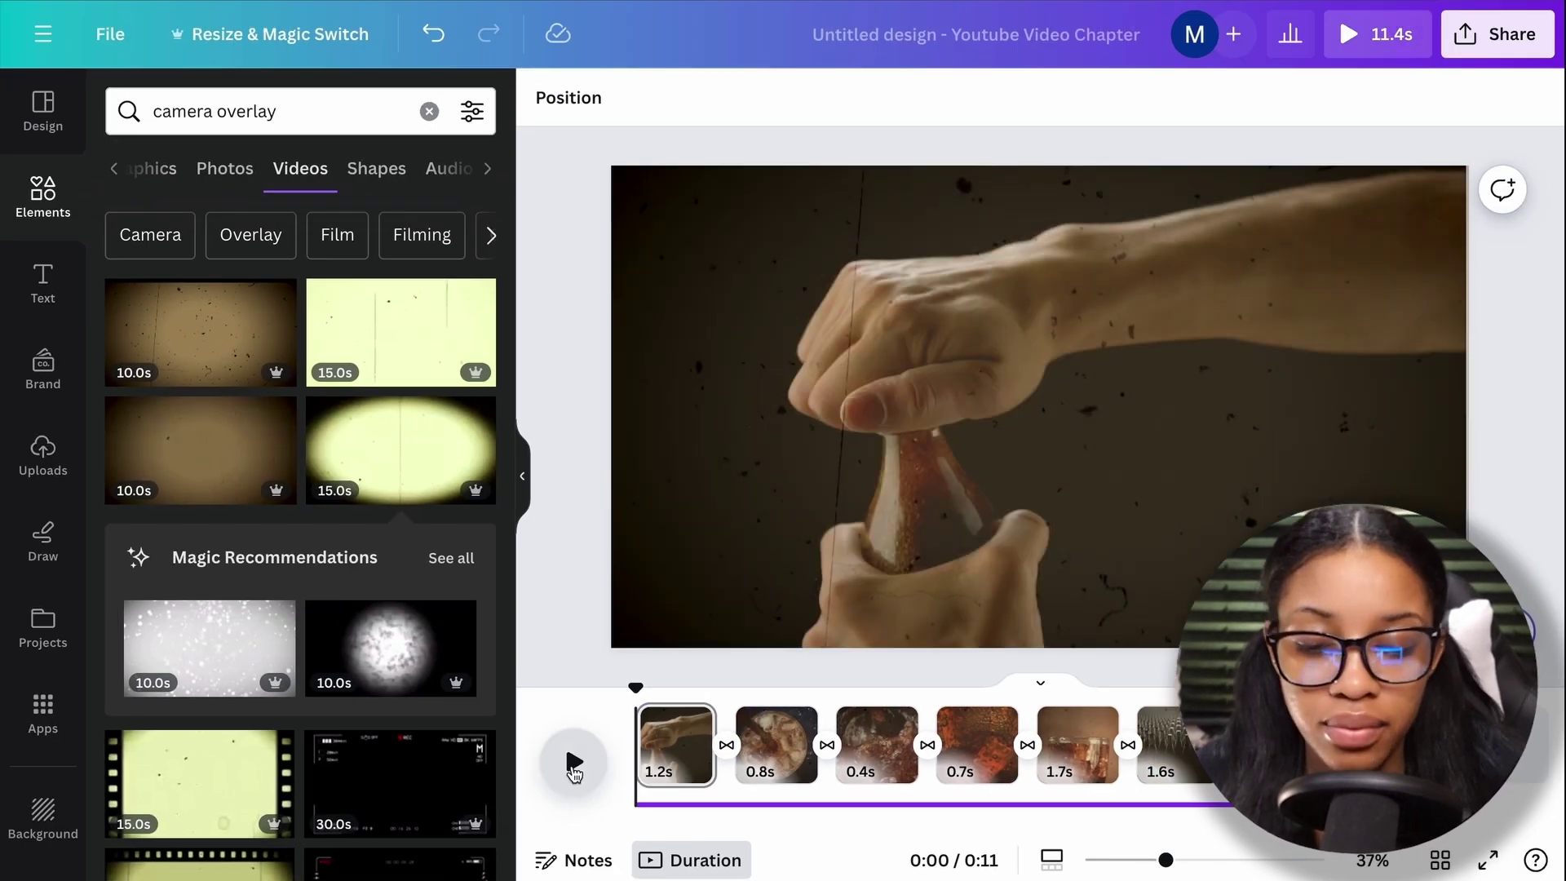
pyautogui.click(571, 763)
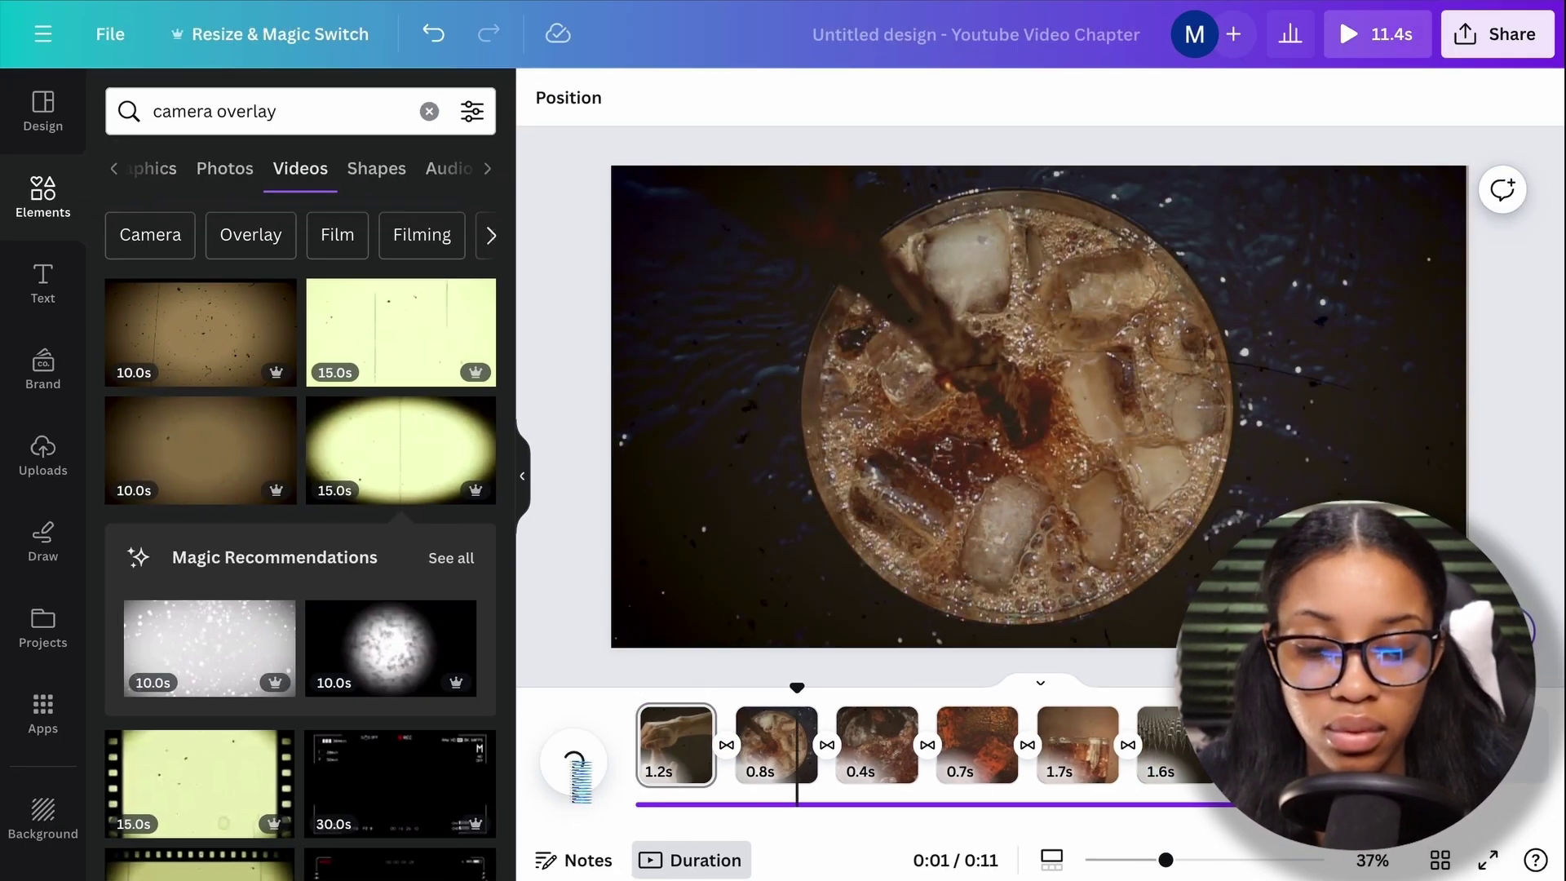
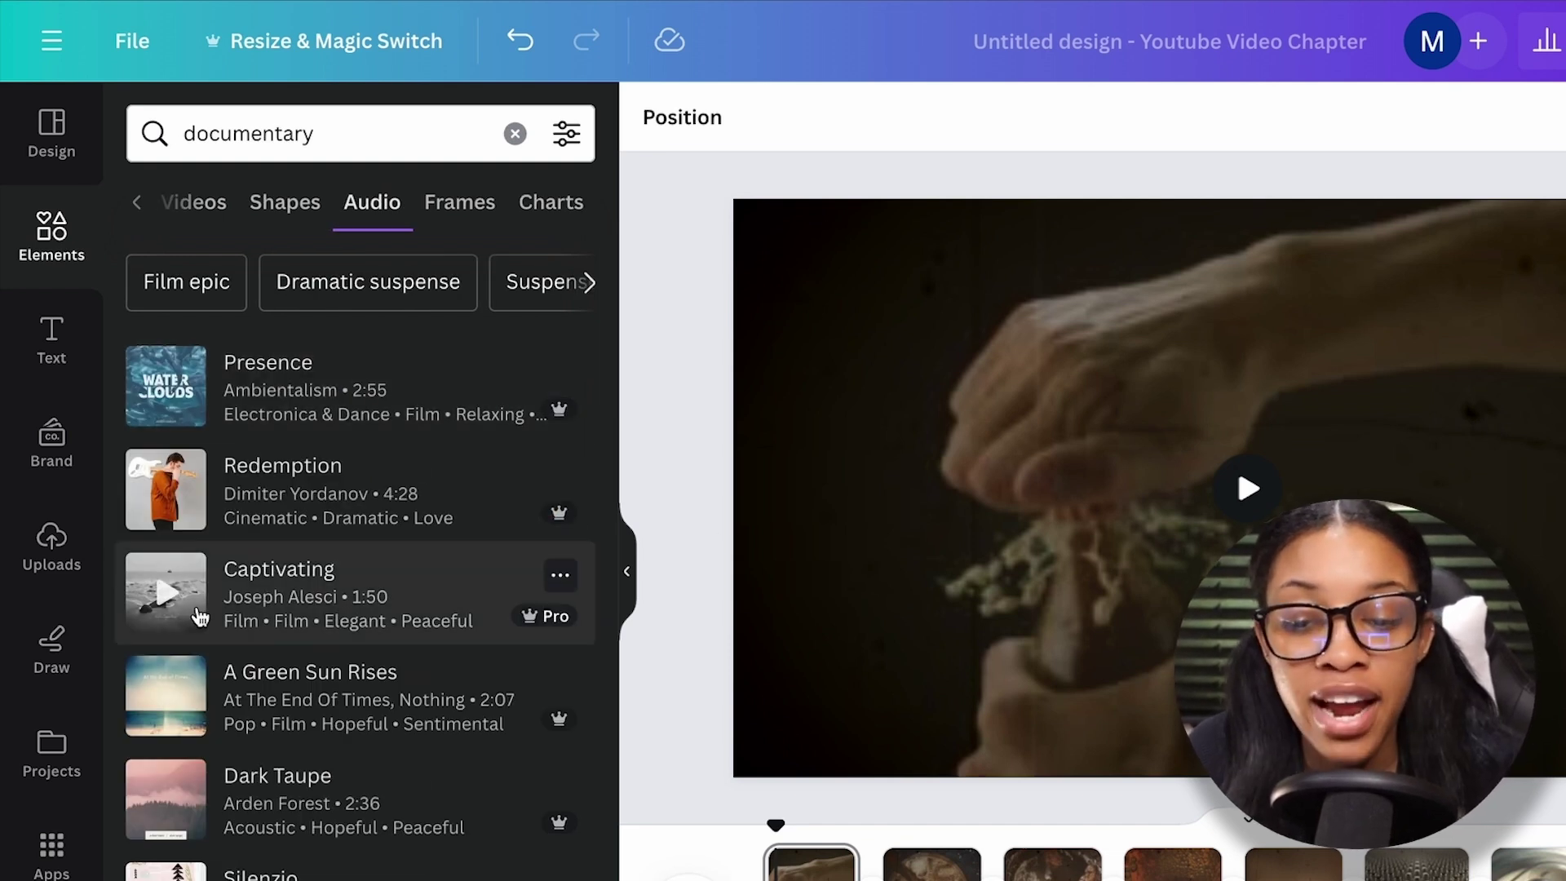
# - Browse the documentary music results and return the playhead to the start of the video
pyautogui.scroll(-2, 239, 492)
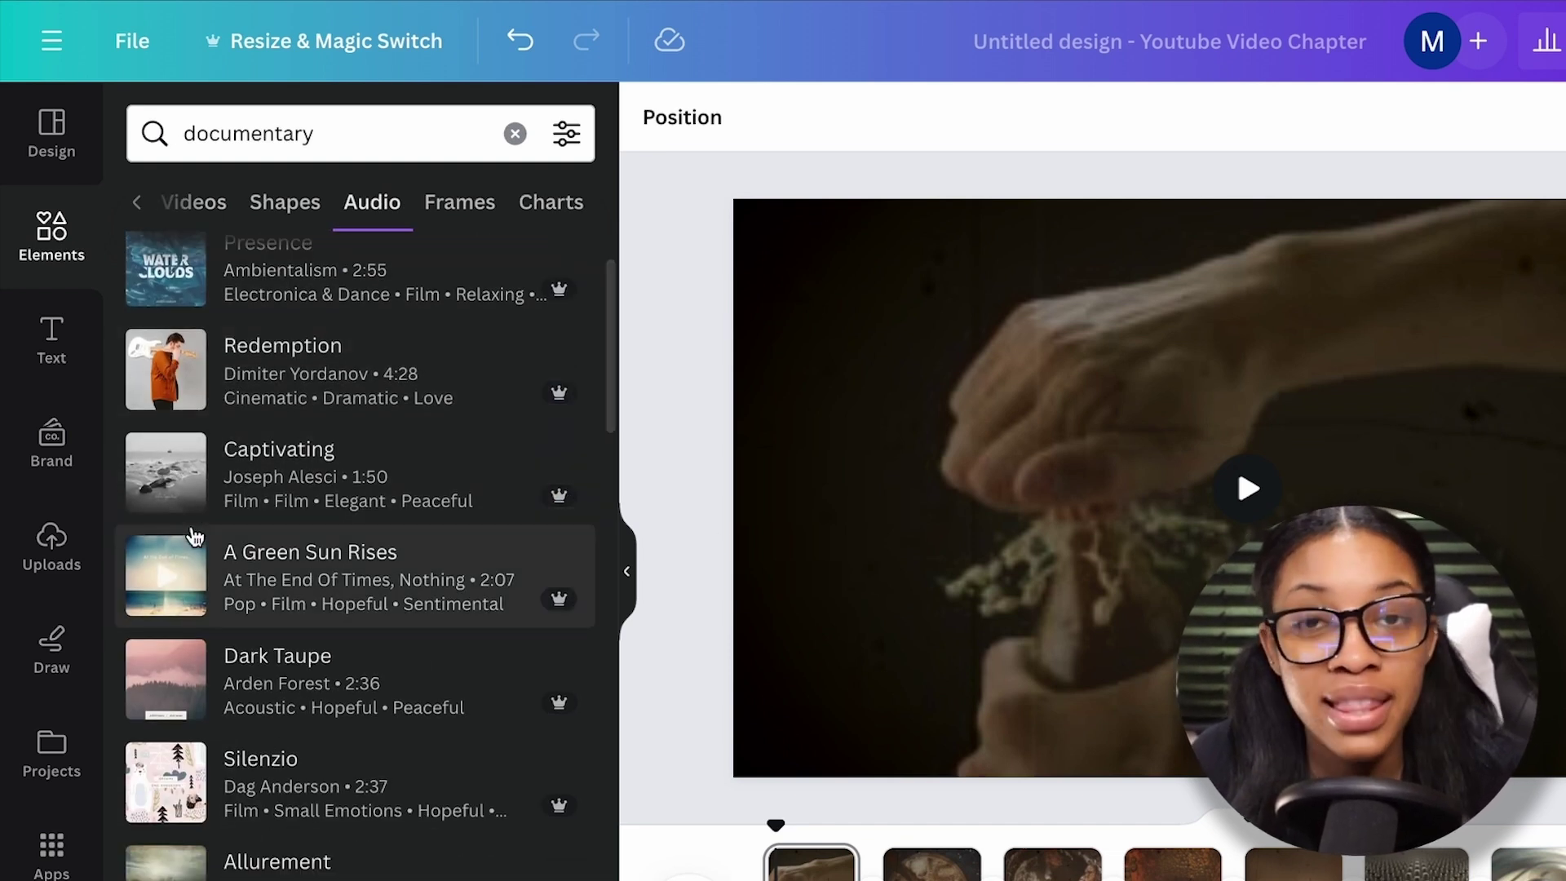
pyautogui.scroll(-2, 186, 495)
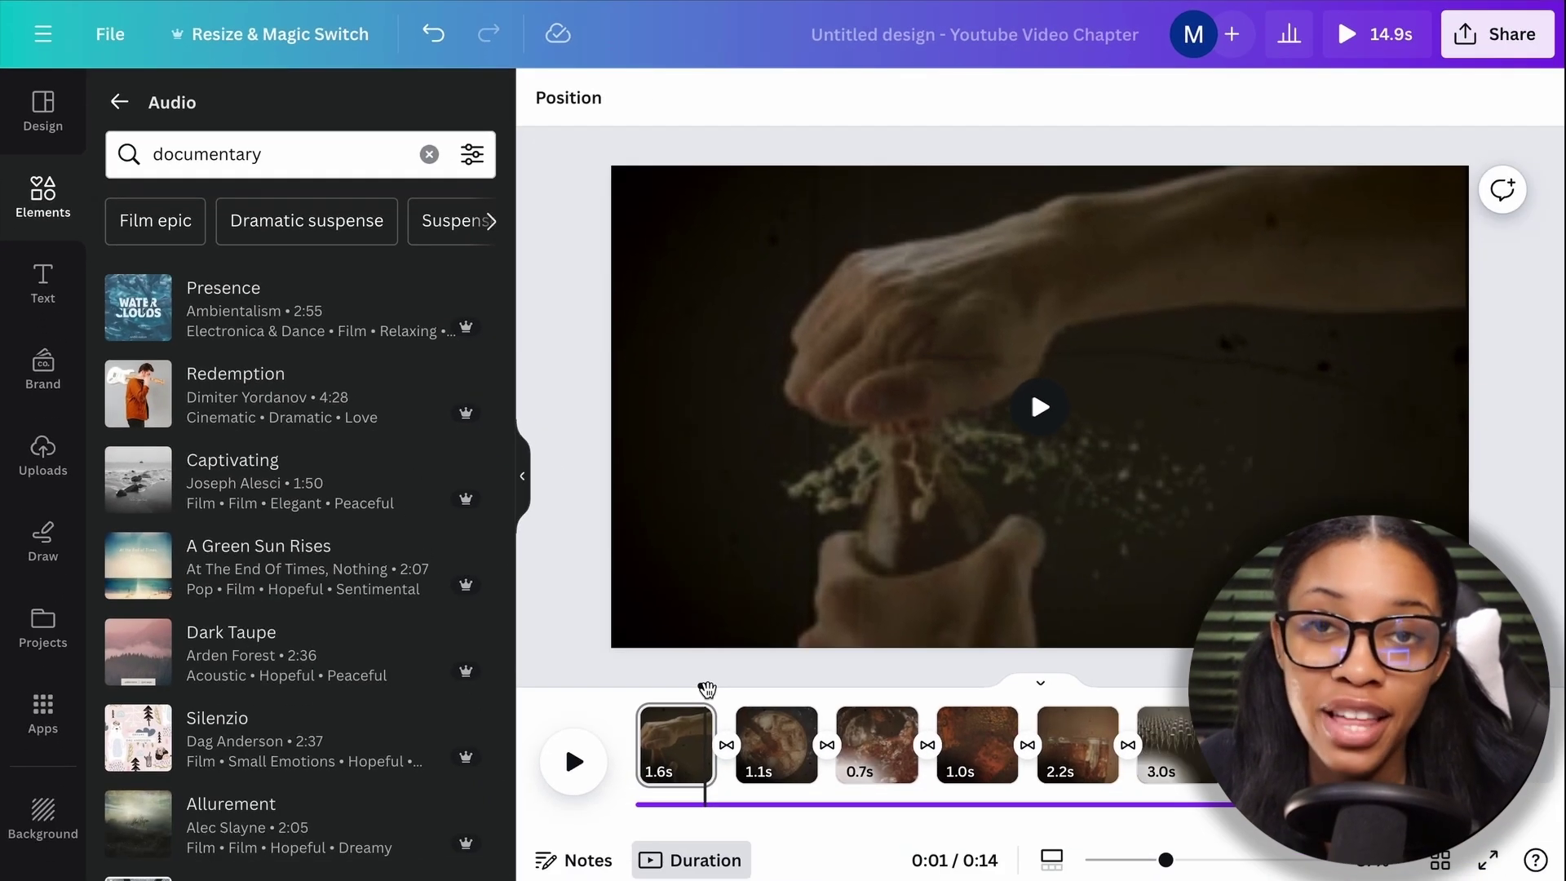
pyautogui.moveTo(703, 693); pyautogui.dragTo(636, 689)
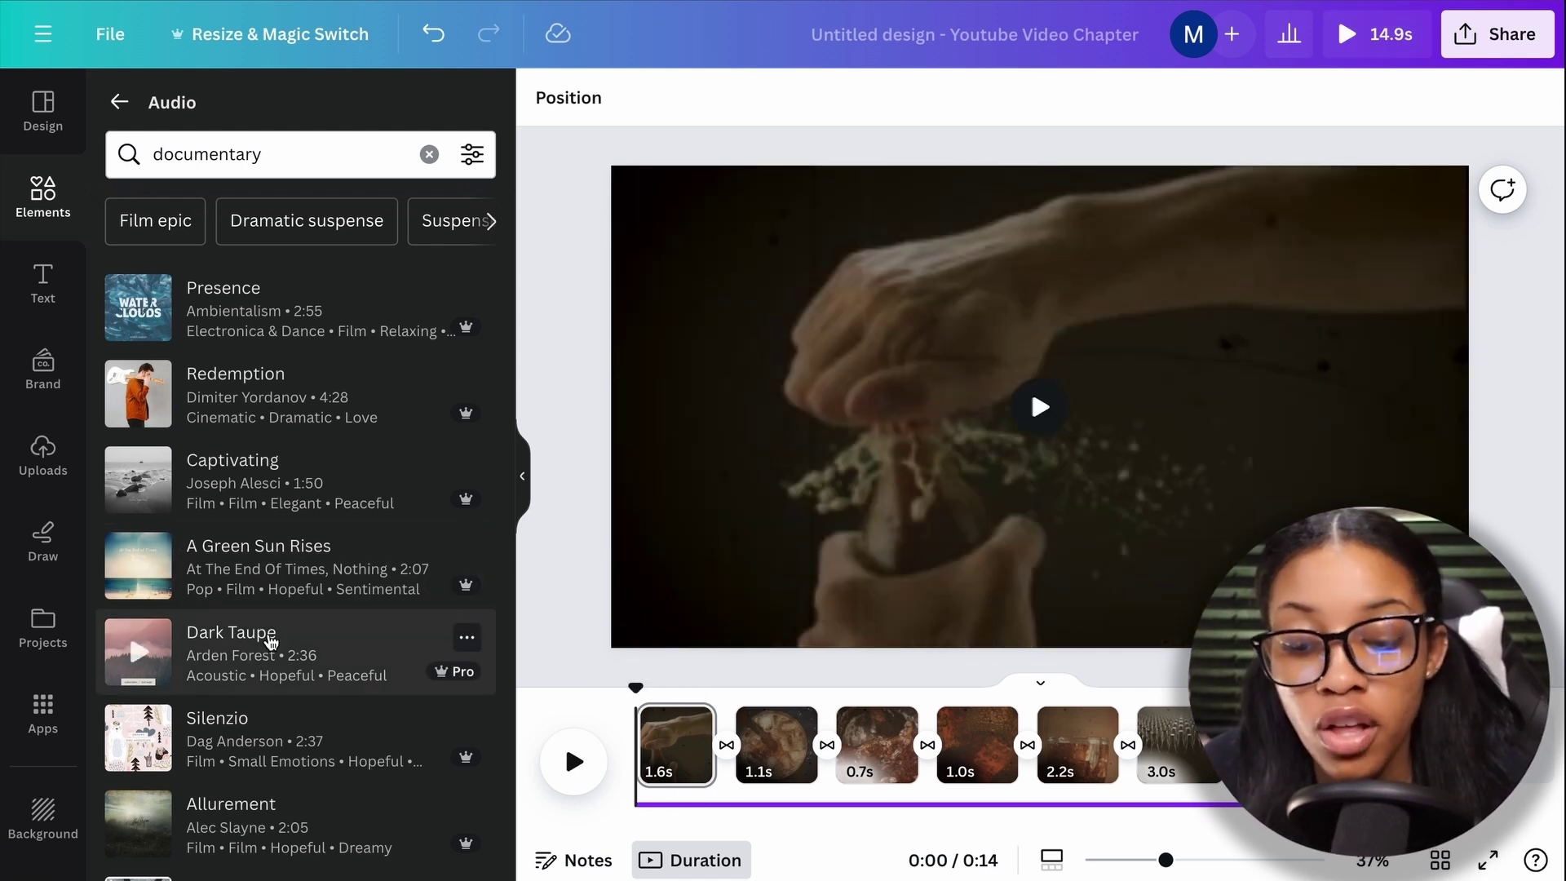
# - Show the audio tracks and lower the volume of the background music track below the voiceover
pyautogui.click(756, 803)
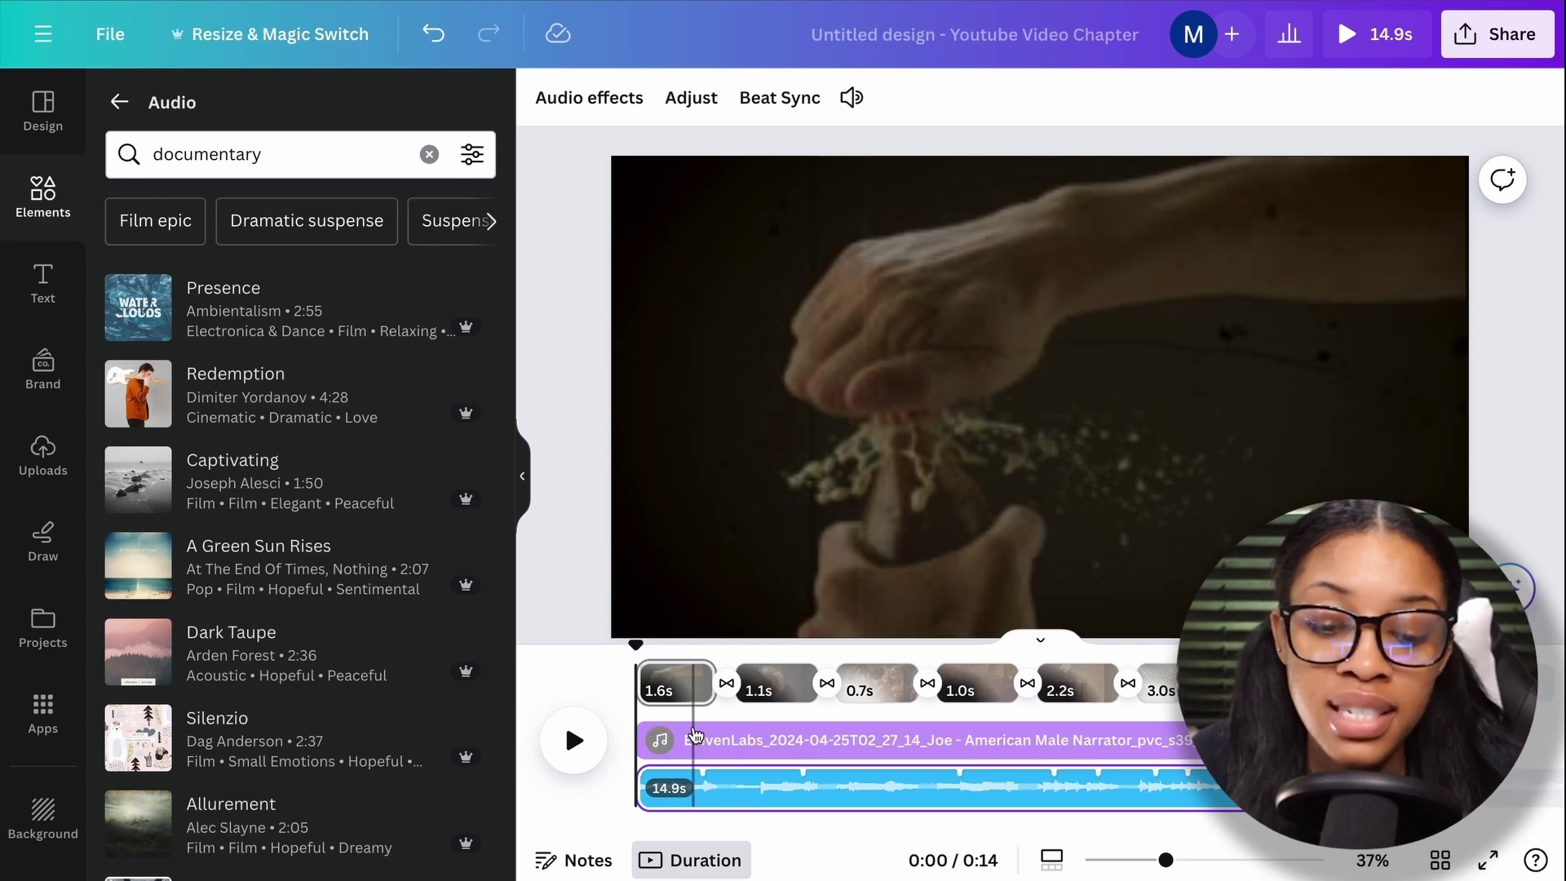
pyautogui.click(734, 803)
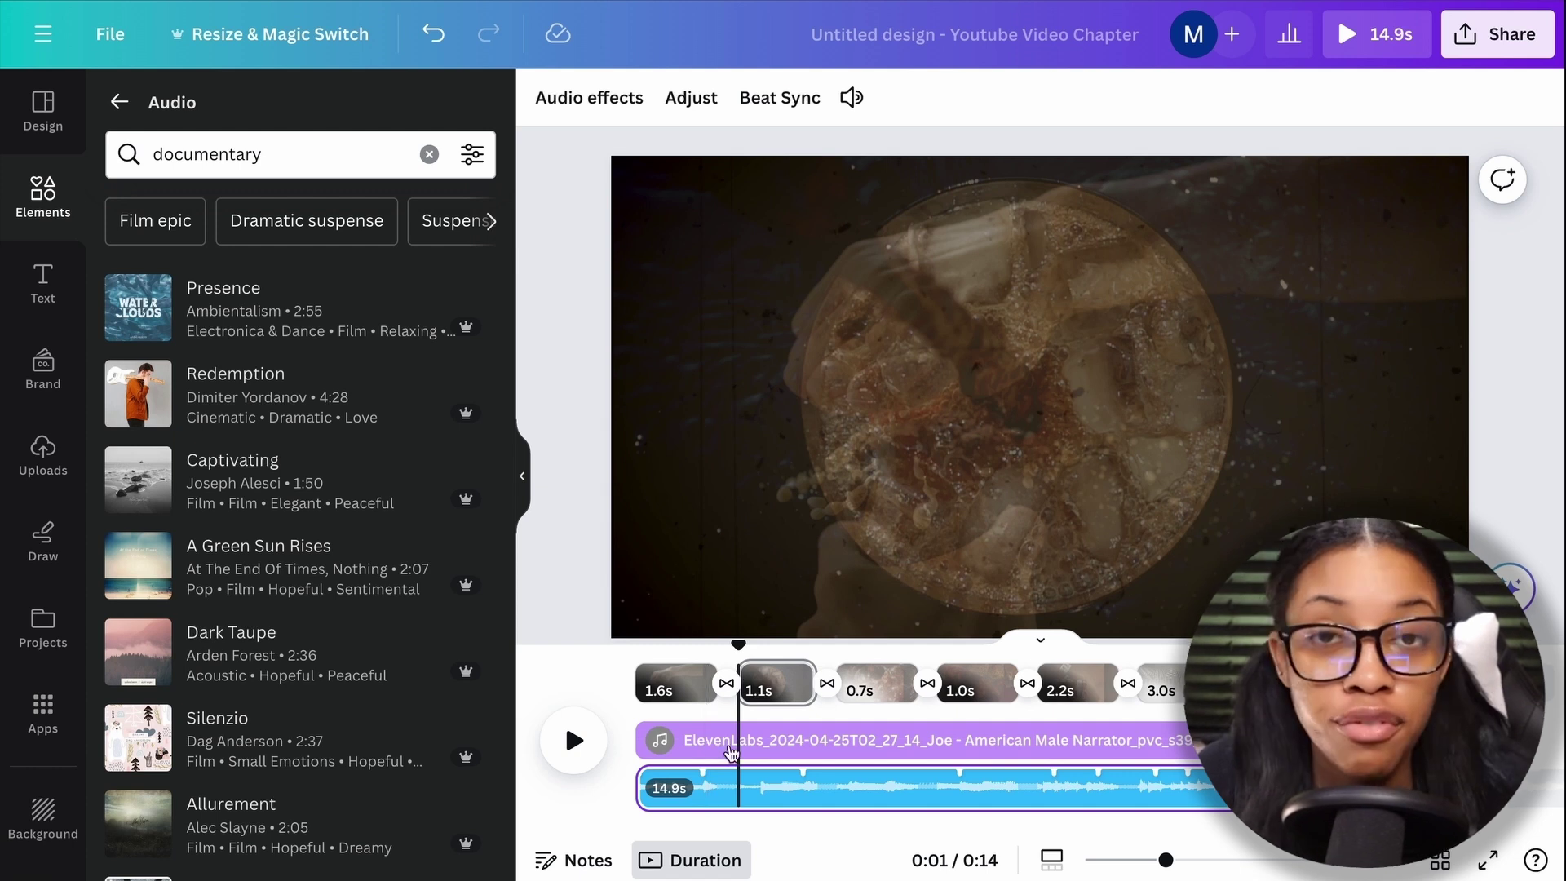
pyautogui.click(781, 795)
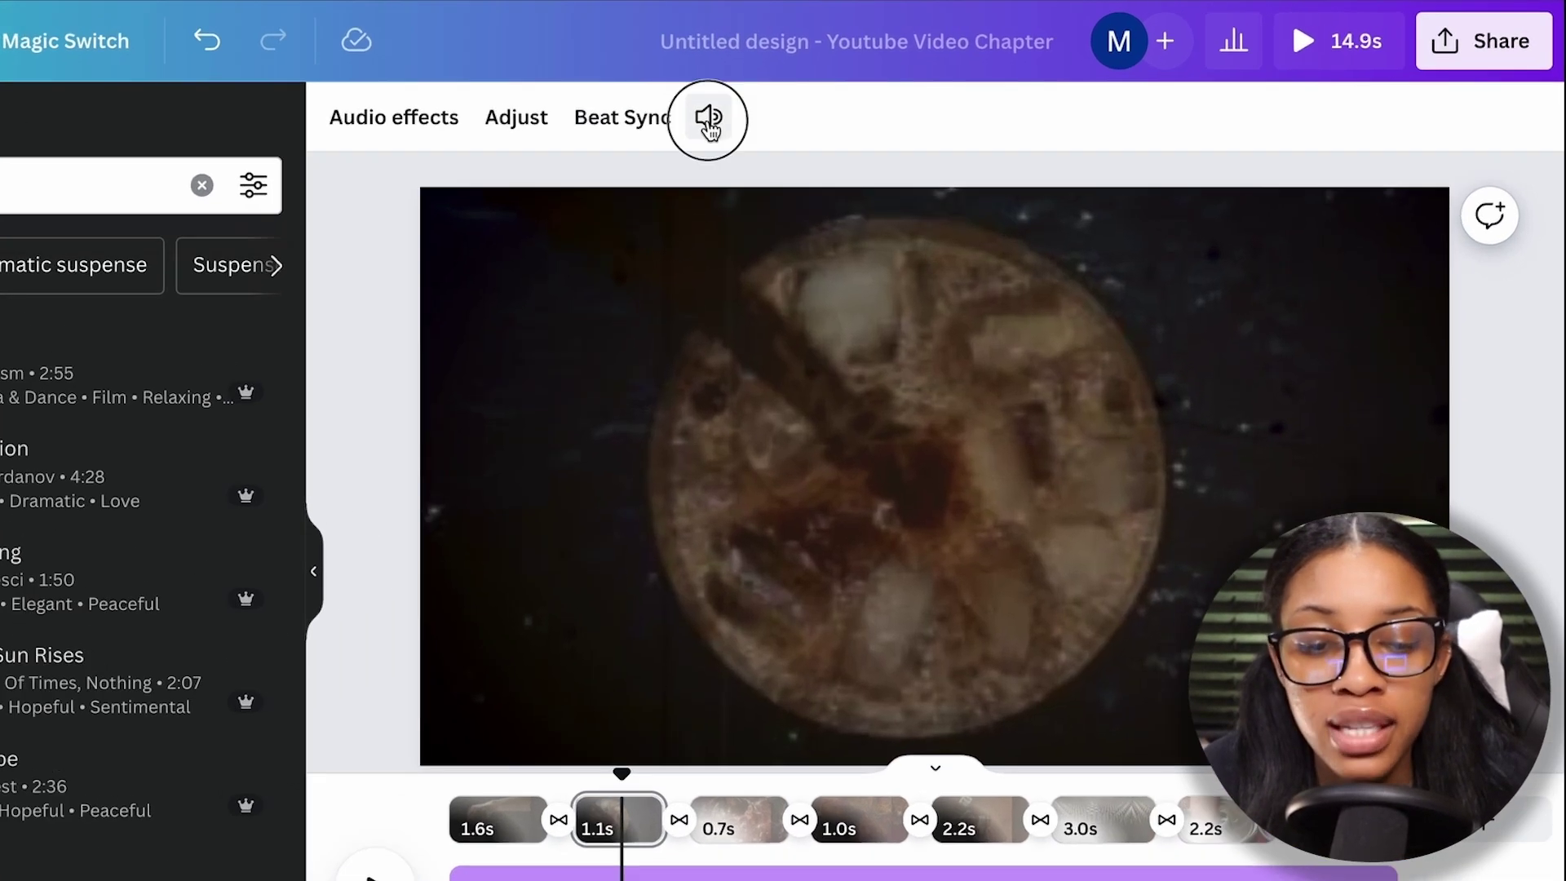
pyautogui.click(851, 97)
pyautogui.moveTo(813, 259); pyautogui.dragTo(736, 260)
pyautogui.click(513, 820)
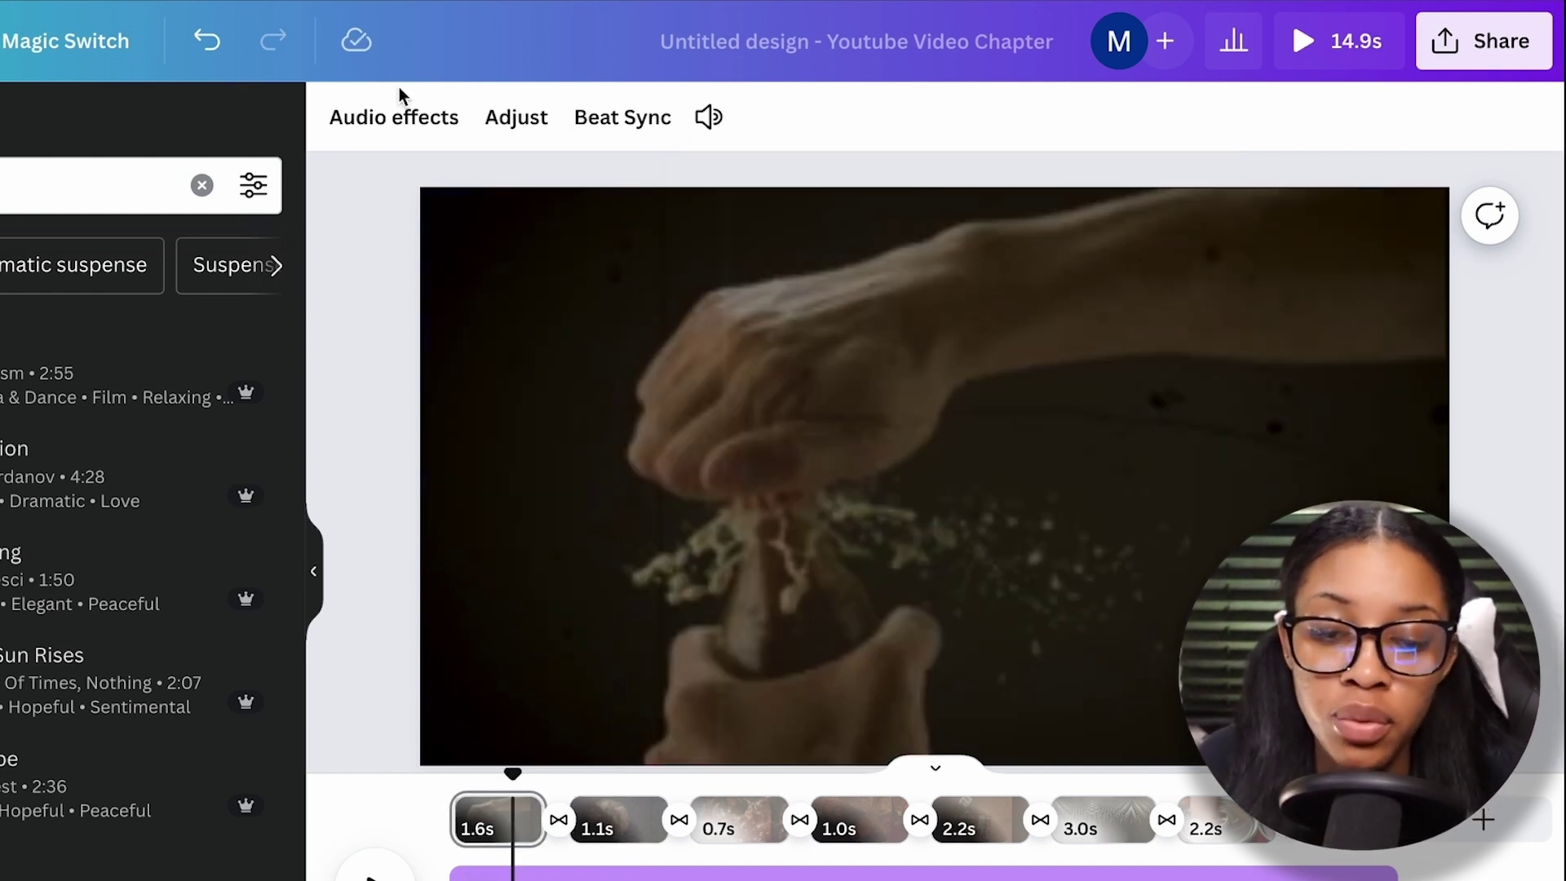
# - Give the background music track a 0.5 s fade-in and a short fade-out
pyautogui.click(394, 124)
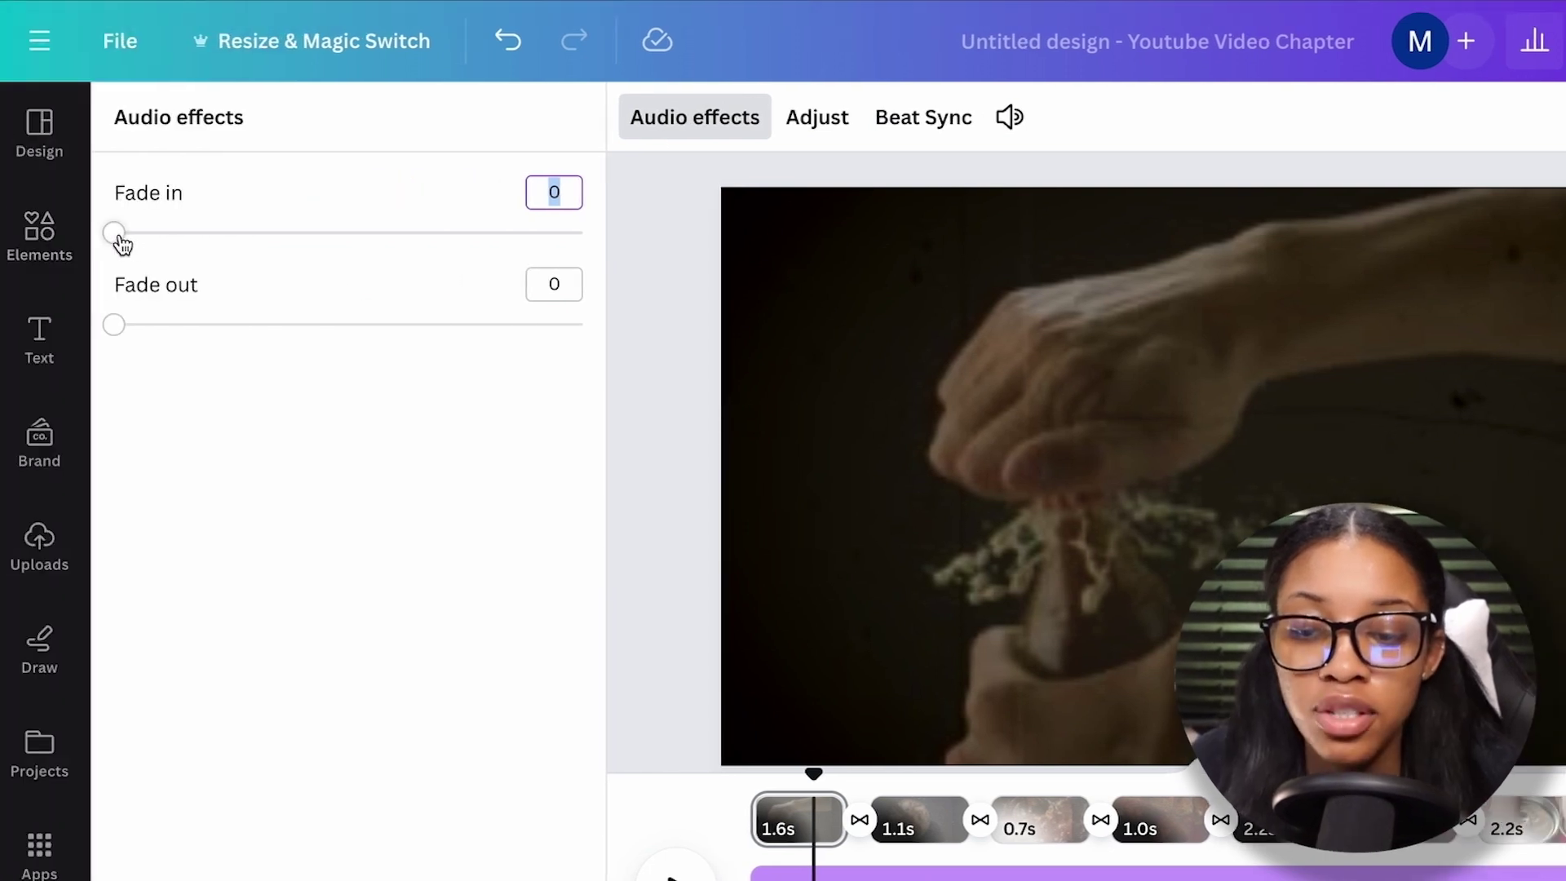
pyautogui.moveTo(116, 234); pyautogui.dragTo(167, 244)
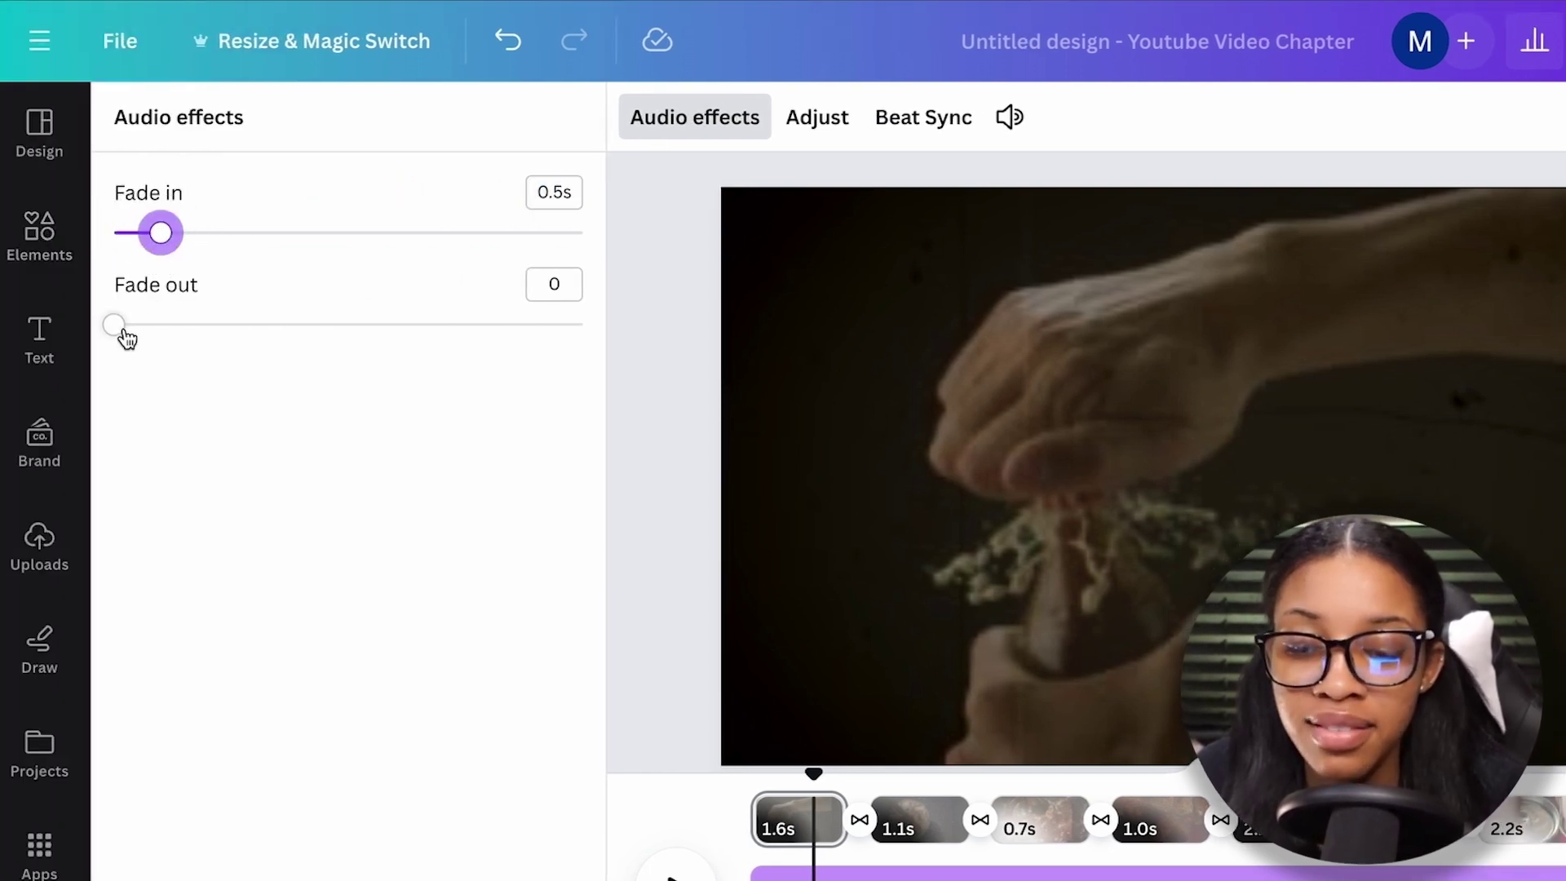
pyautogui.moveTo(125, 331); pyautogui.dragTo(161, 333)
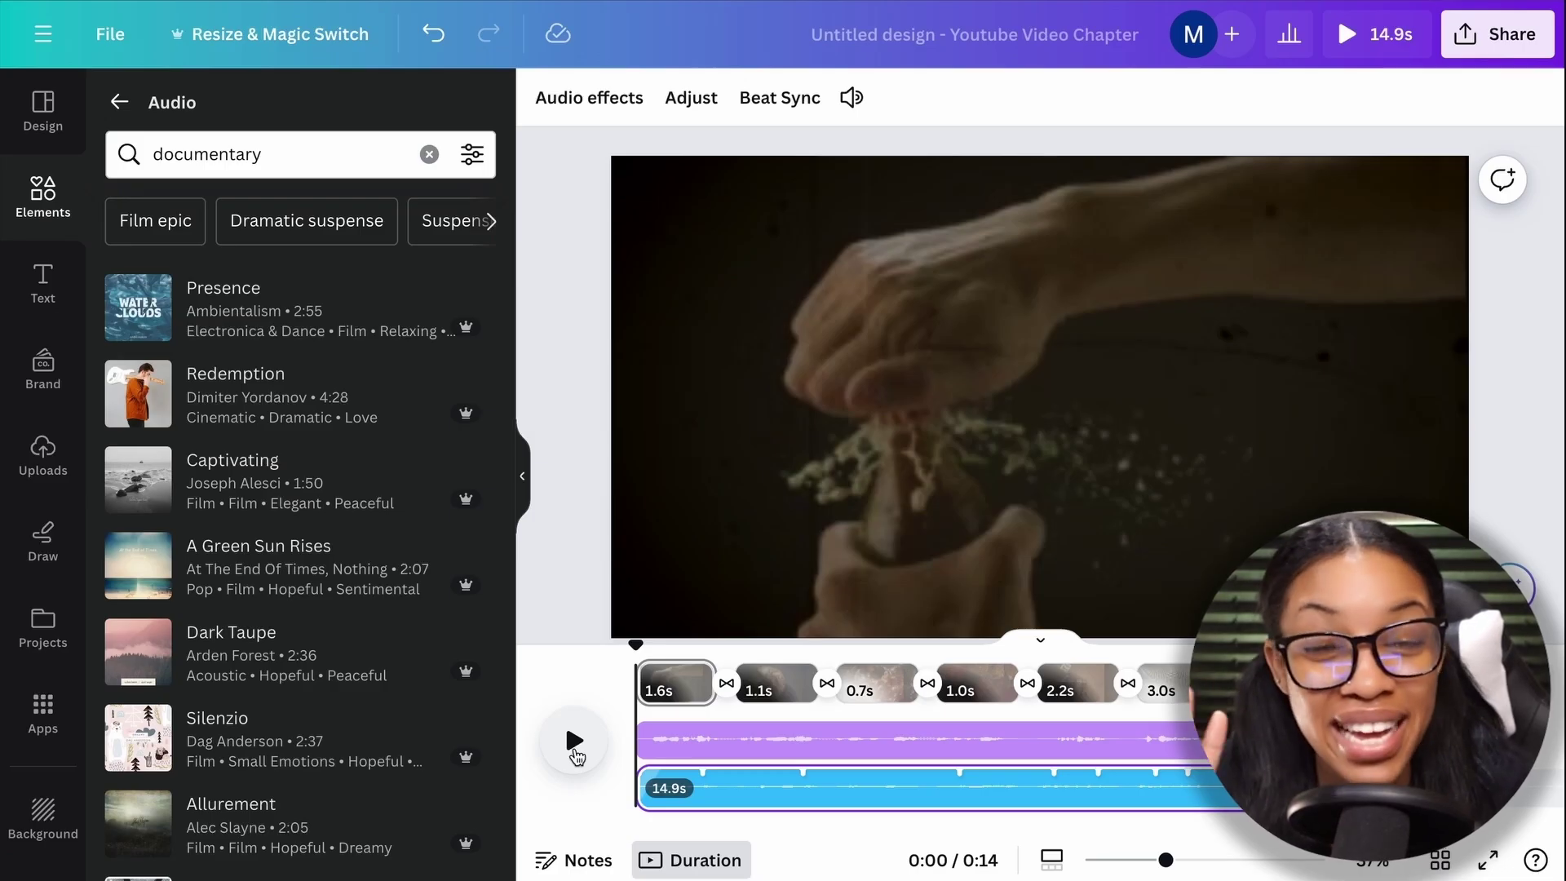
# - Play the opening pages to check the voiceover and music mix, and return the playhead to the start
pyautogui.click(576, 755)
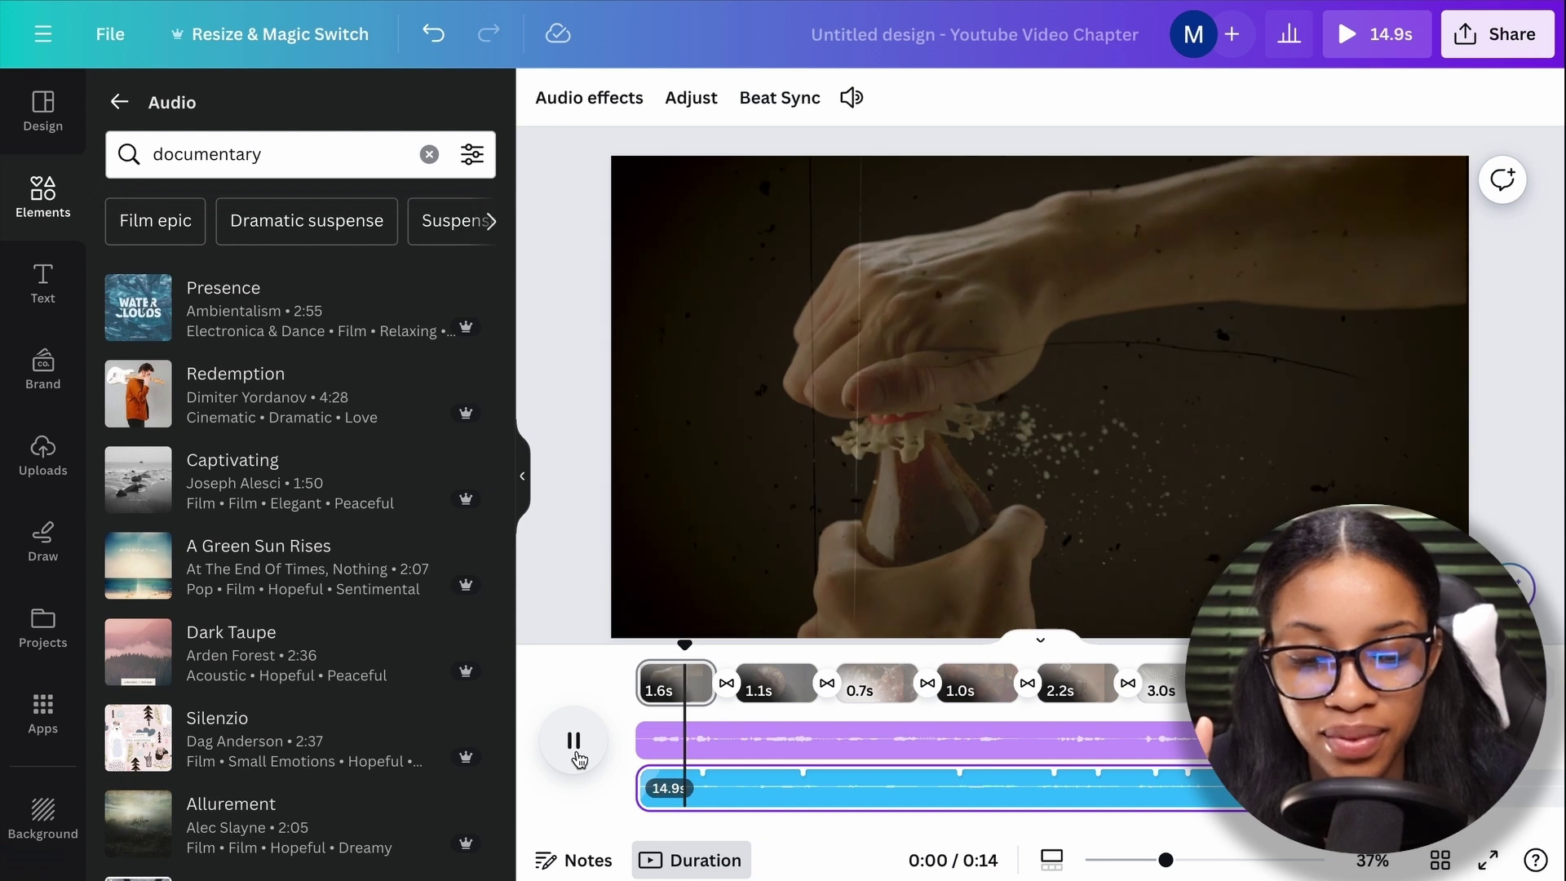
pyautogui.click(576, 742)
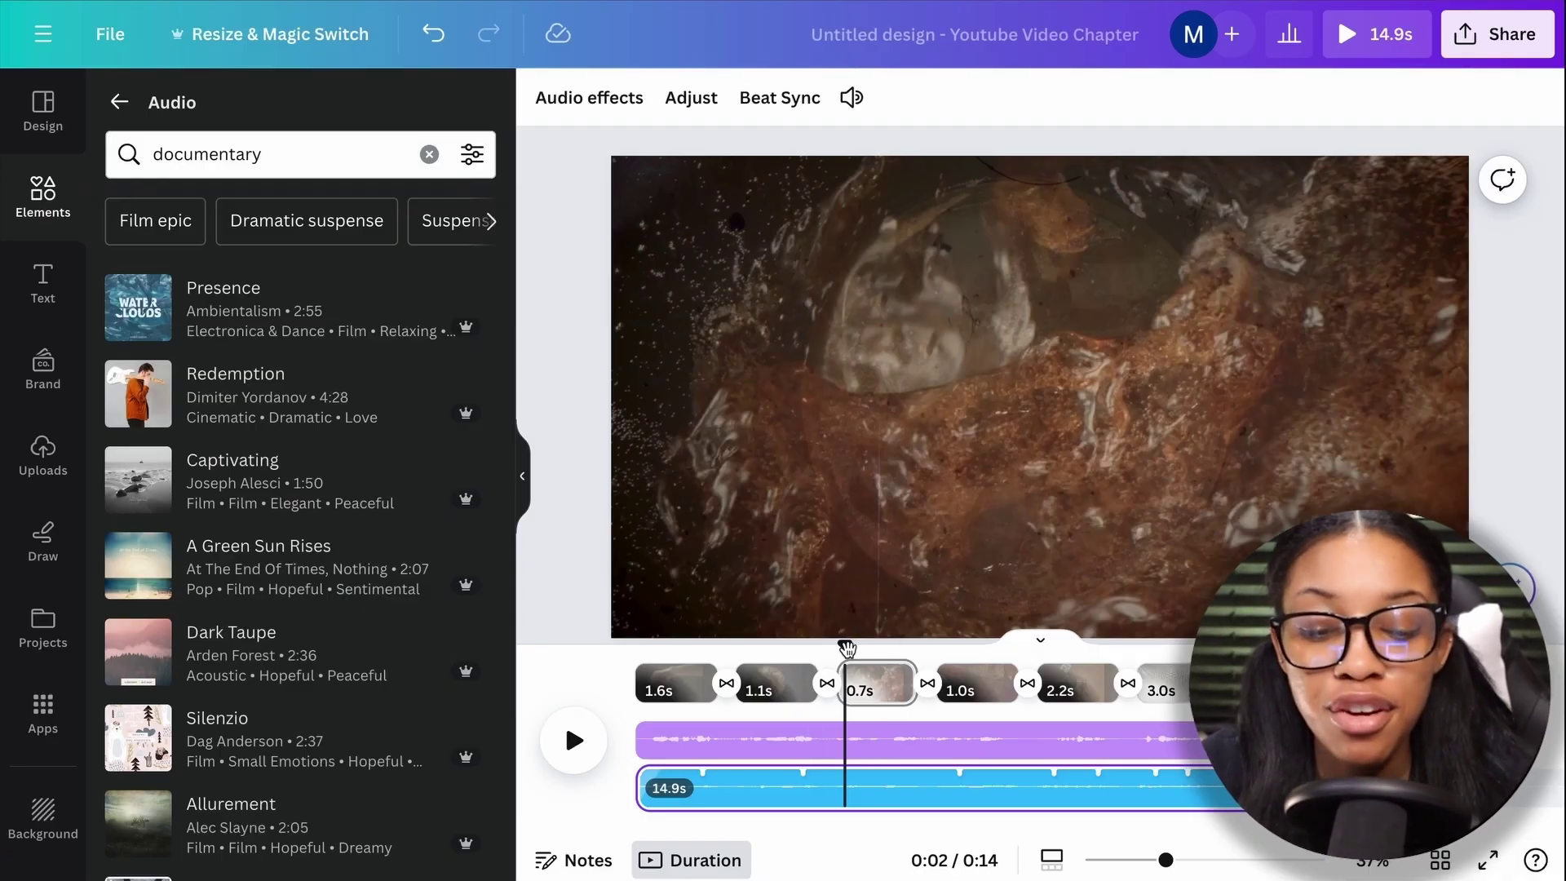
pyautogui.click(636, 644)
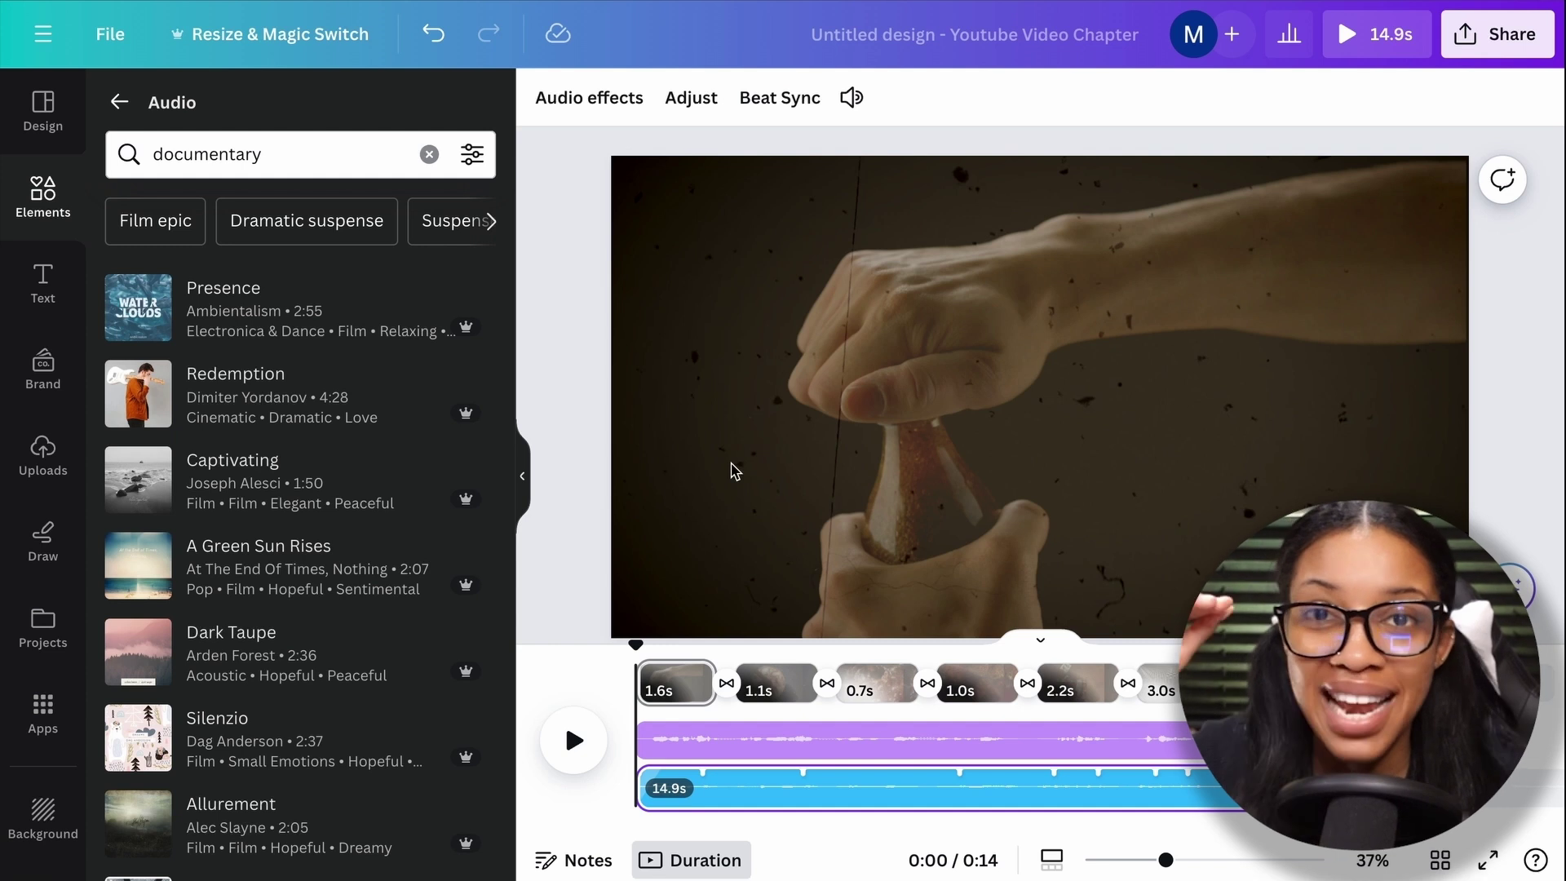
pyautogui.click(615, 648)
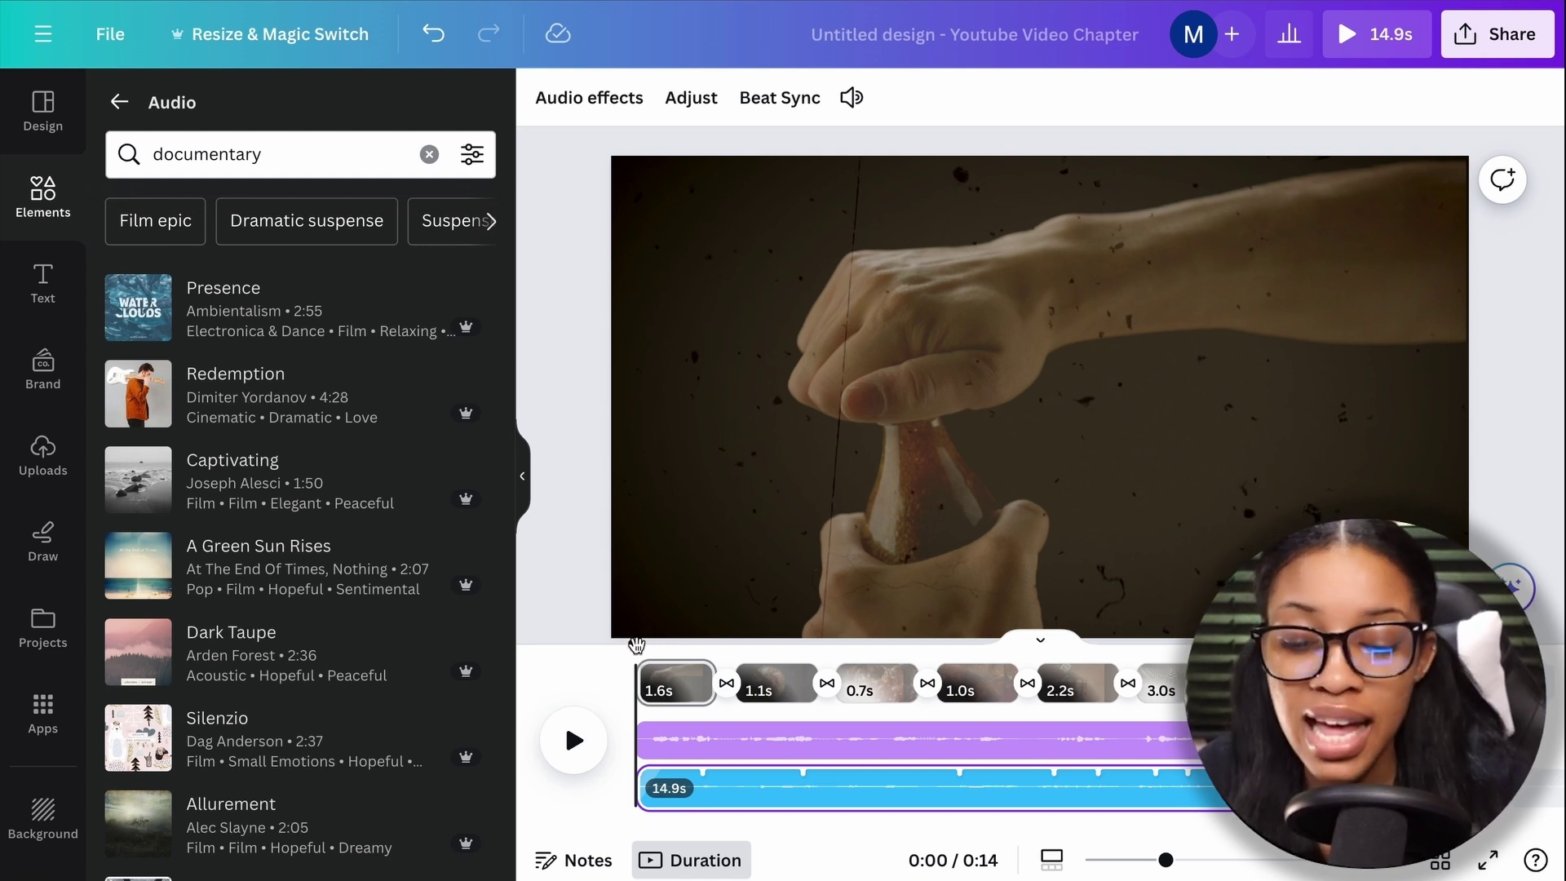
# - Place the playhead within the bottle-opening page, search the audio elements for "soda bottle open" and browse the sounds
pyautogui.moveTo(635, 646); pyautogui.dragTo(680, 648)
pyautogui.click(428, 154)
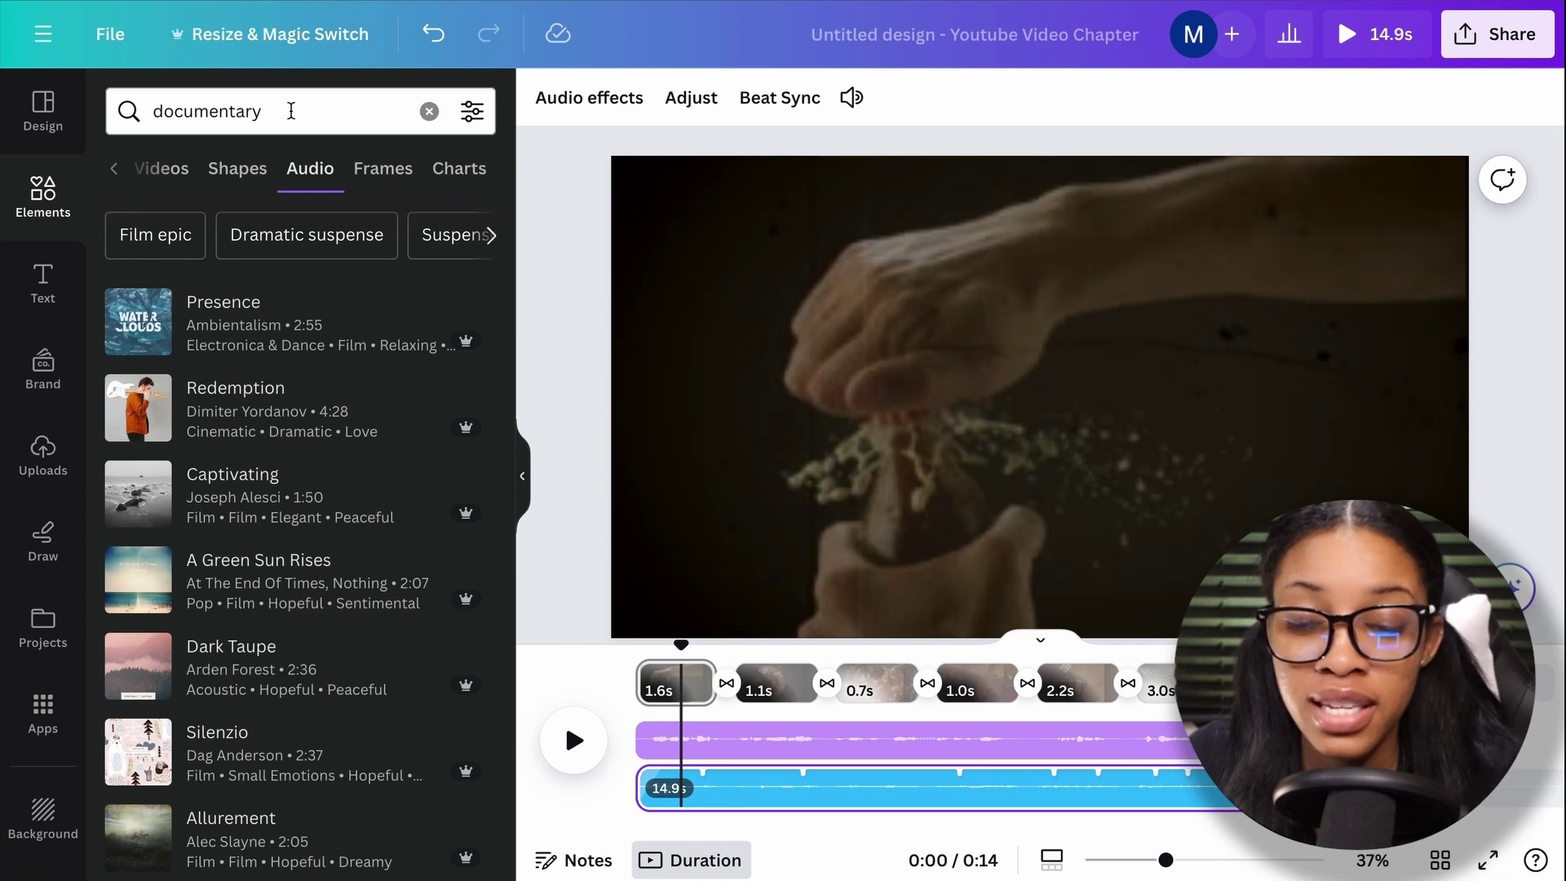
pyautogui.click(214, 108)
pyautogui.press('BackSpace')
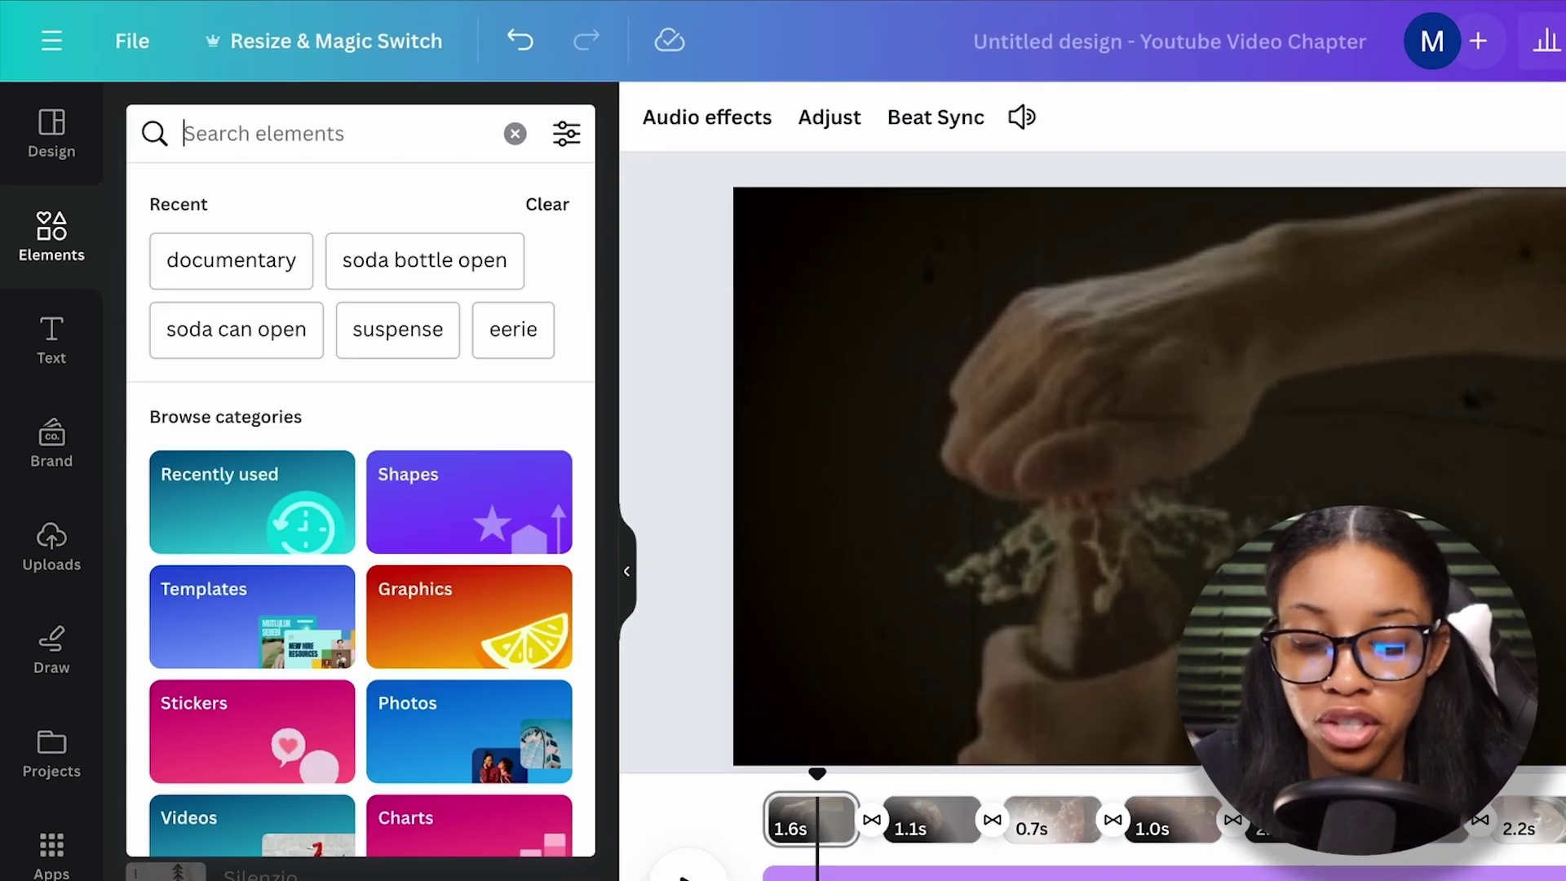
pyautogui.write('soda bottle open')
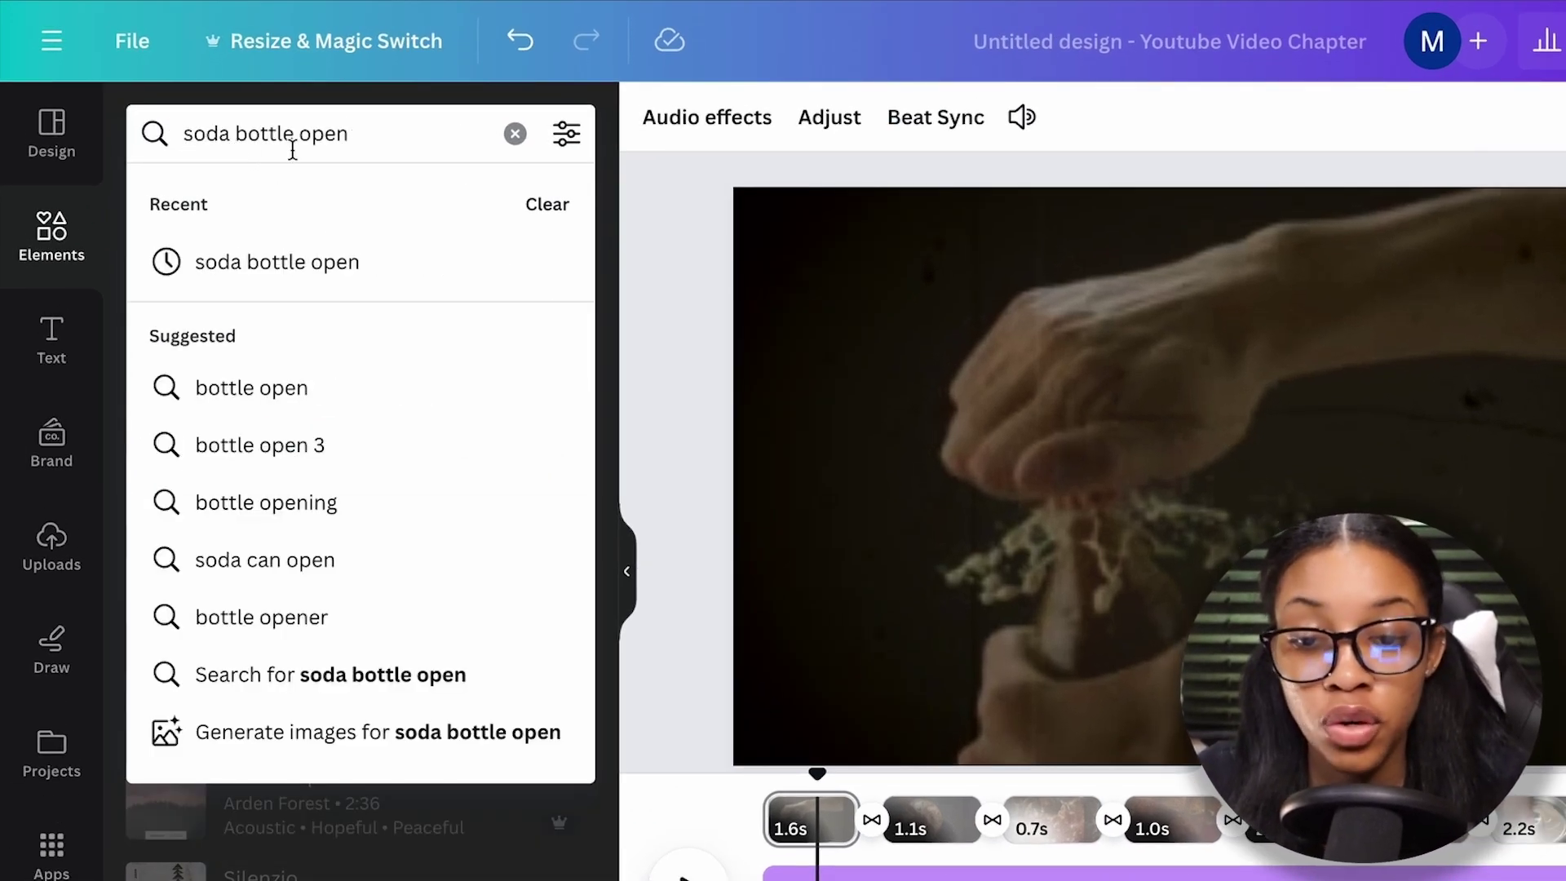
pyautogui.press('Return')
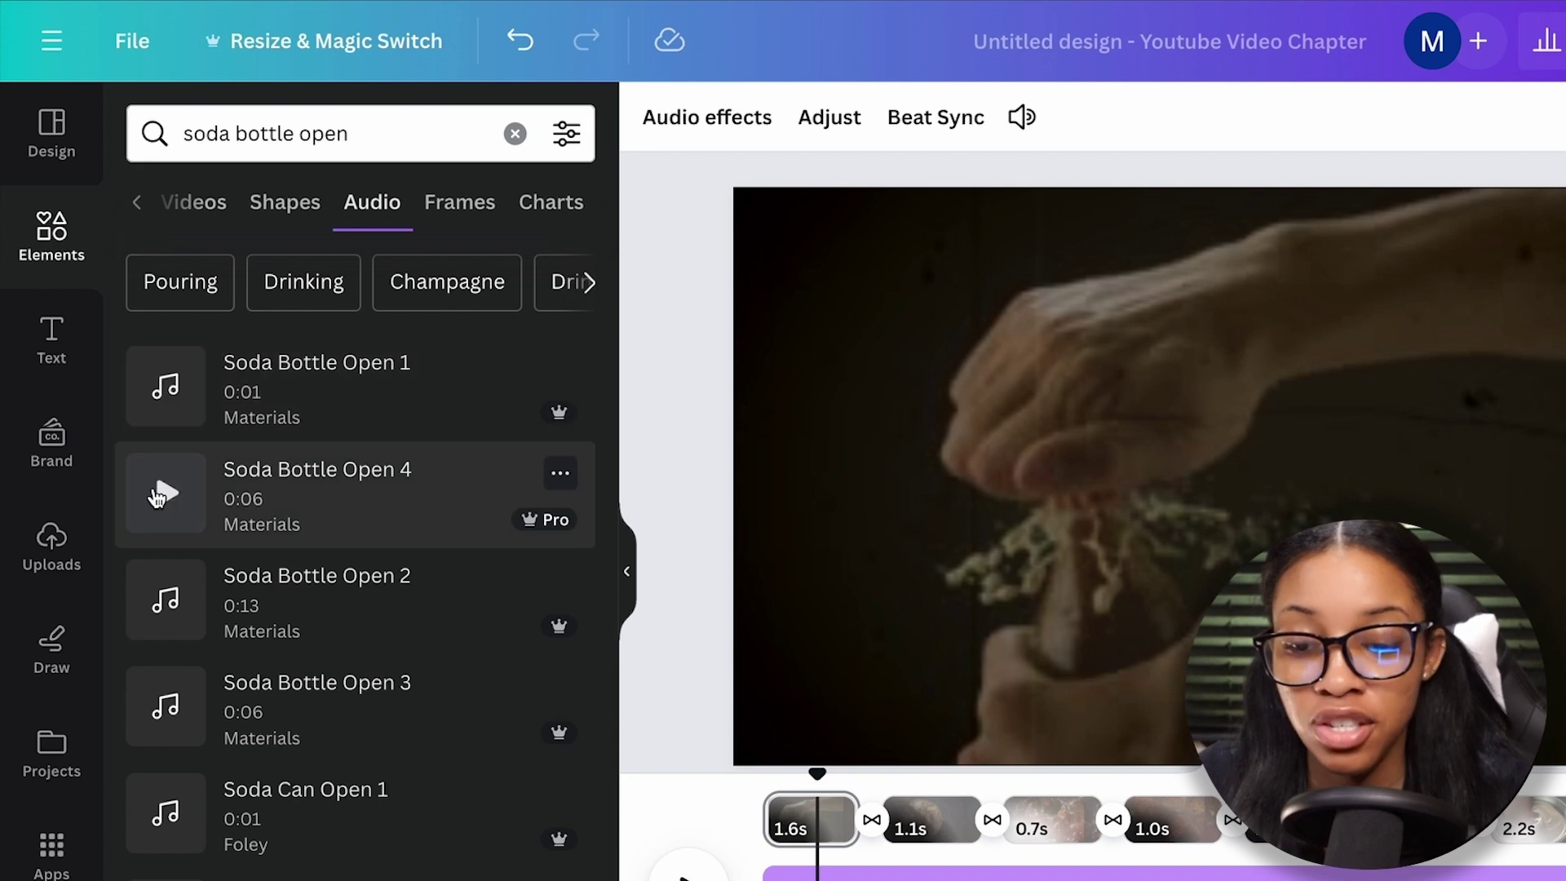
pyautogui.scroll(-4, 154, 652)
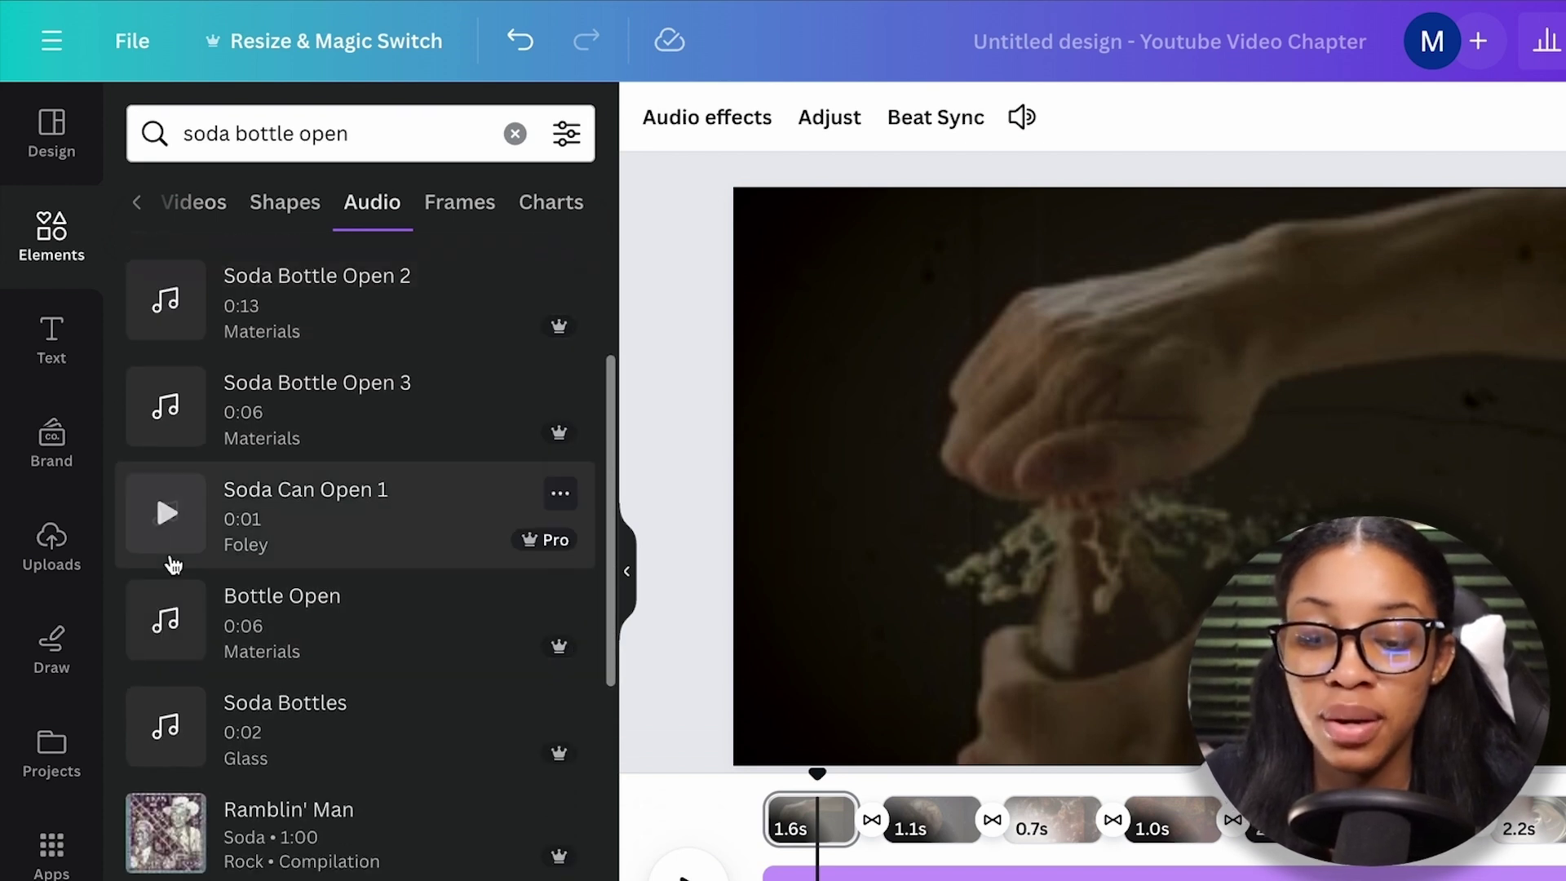
pyautogui.scroll(4, 167, 561)
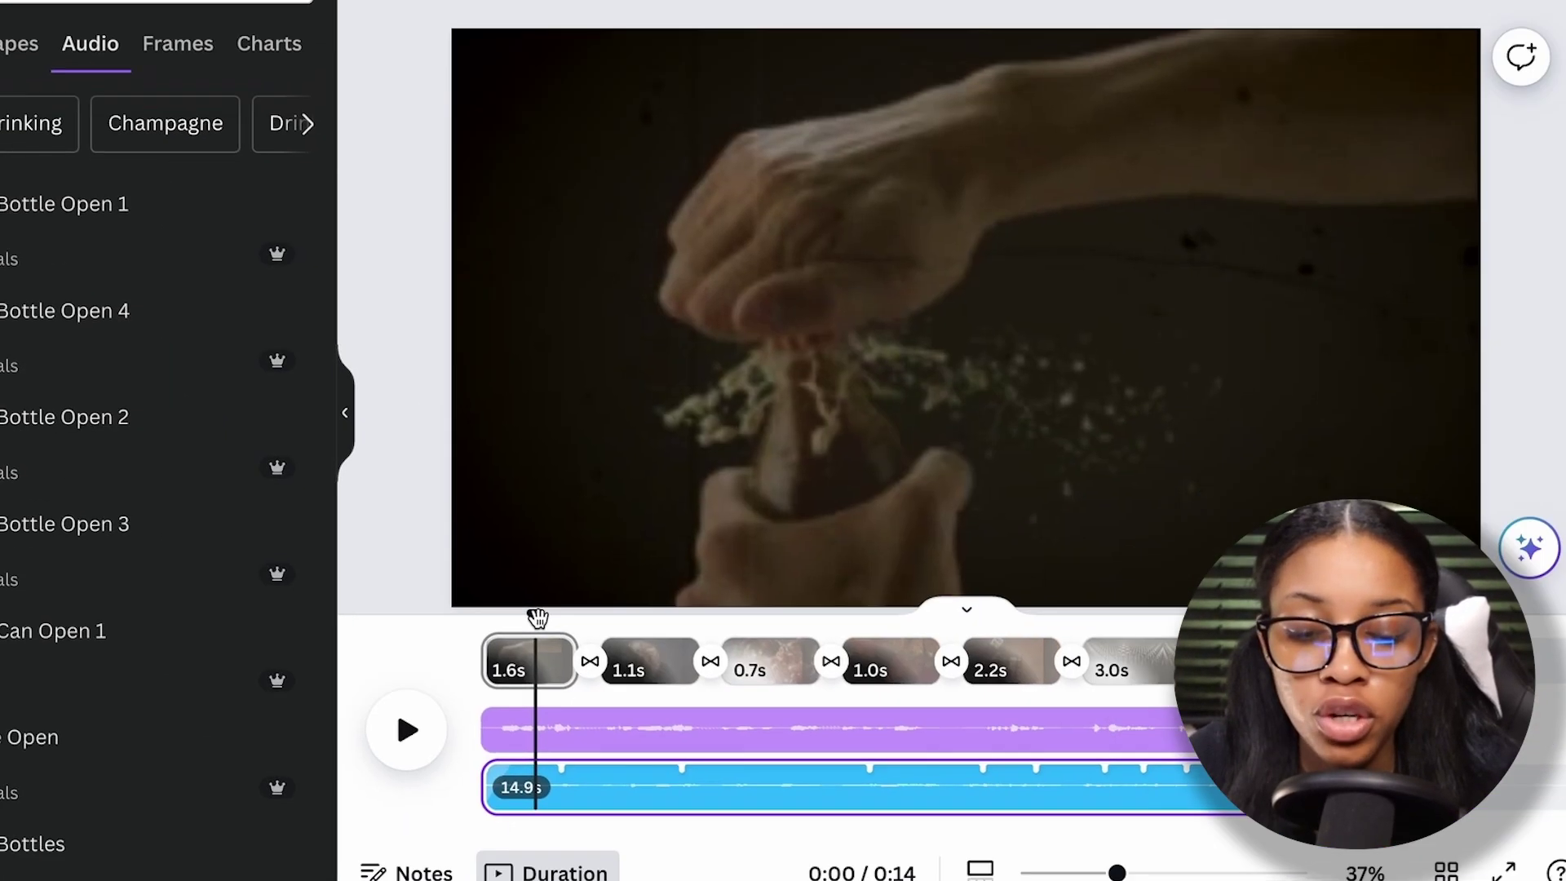
# - Add the Soda Bottle Open 4 sound near the start of the first page, trim it to 1.5 s and scrub over it
pyautogui.moveTo(537, 617); pyautogui.dragTo(476, 620)
pyautogui.press('space')
pyautogui.press('space')
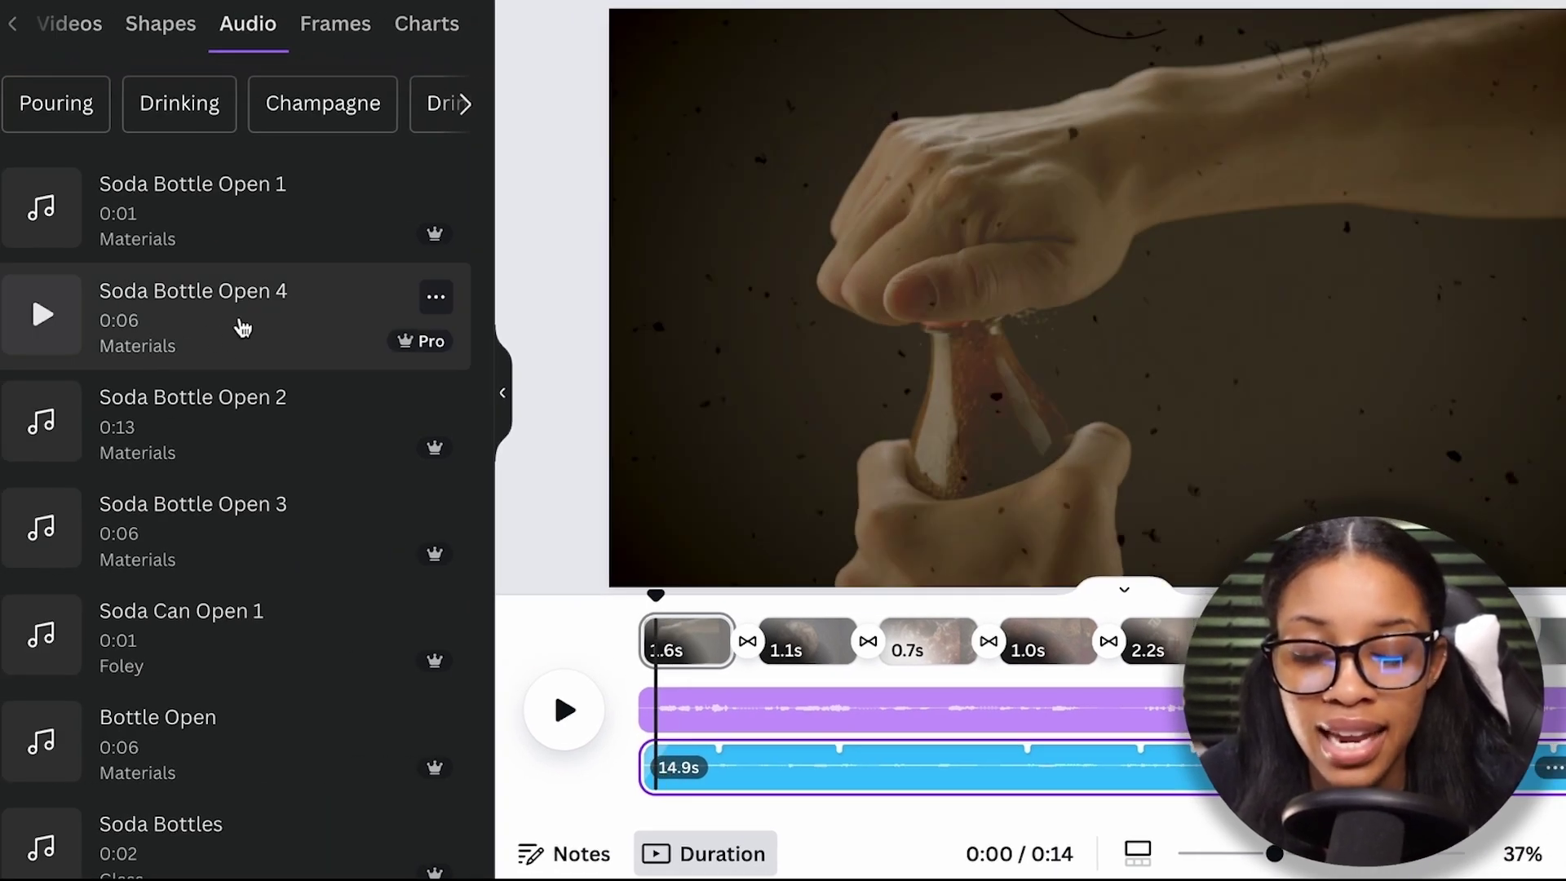
pyautogui.click(242, 326)
pyautogui.moveTo(797, 765); pyautogui.dragTo(745, 770)
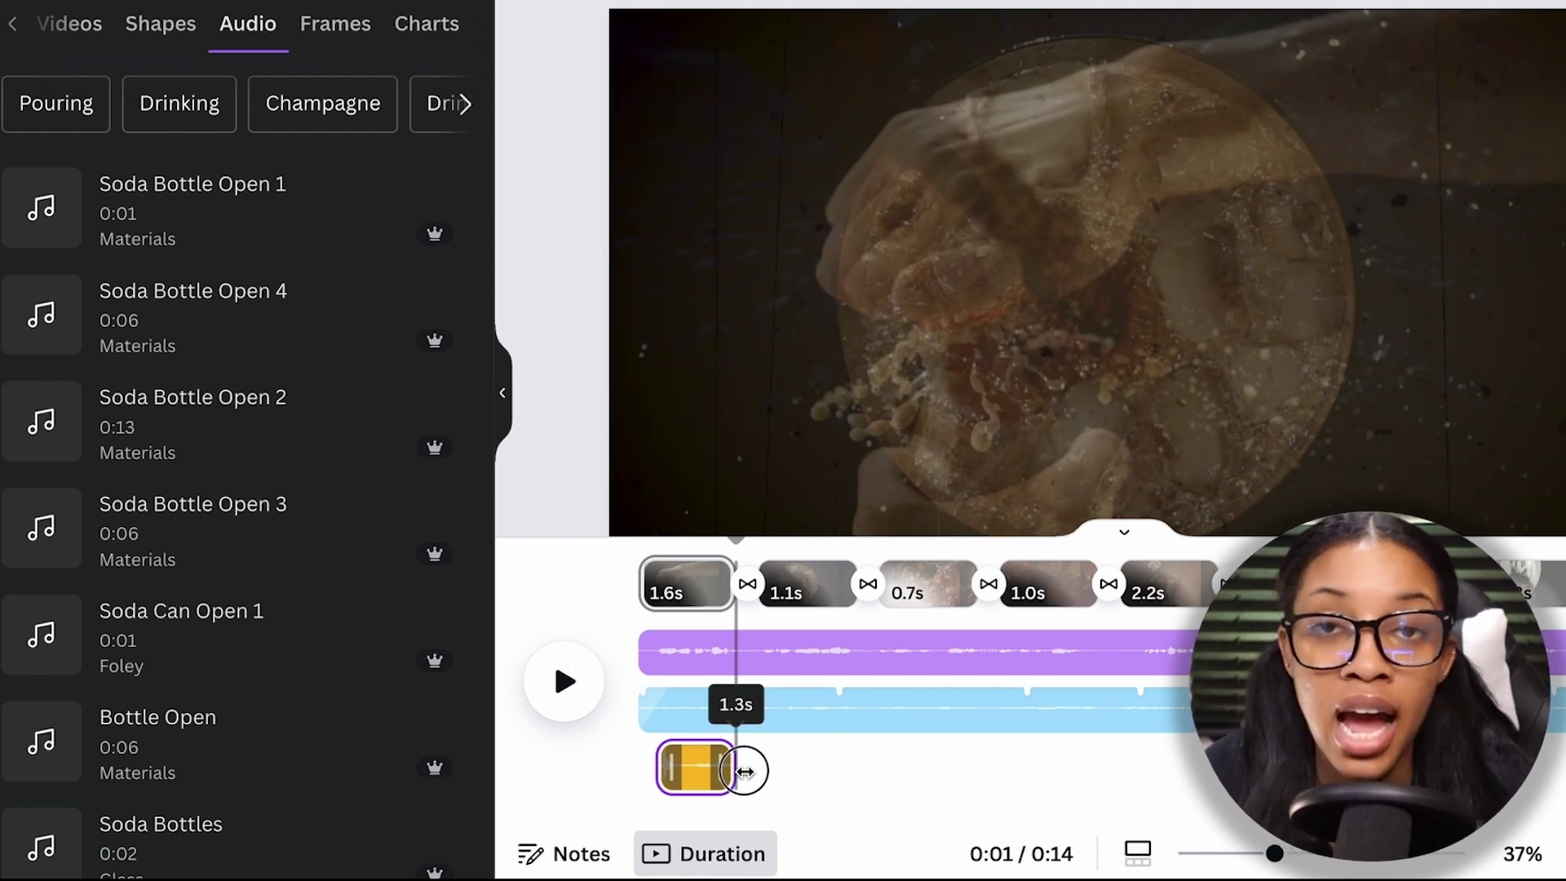
pyautogui.moveTo(744, 771); pyautogui.dragTo(770, 771)
pyautogui.click(682, 542)
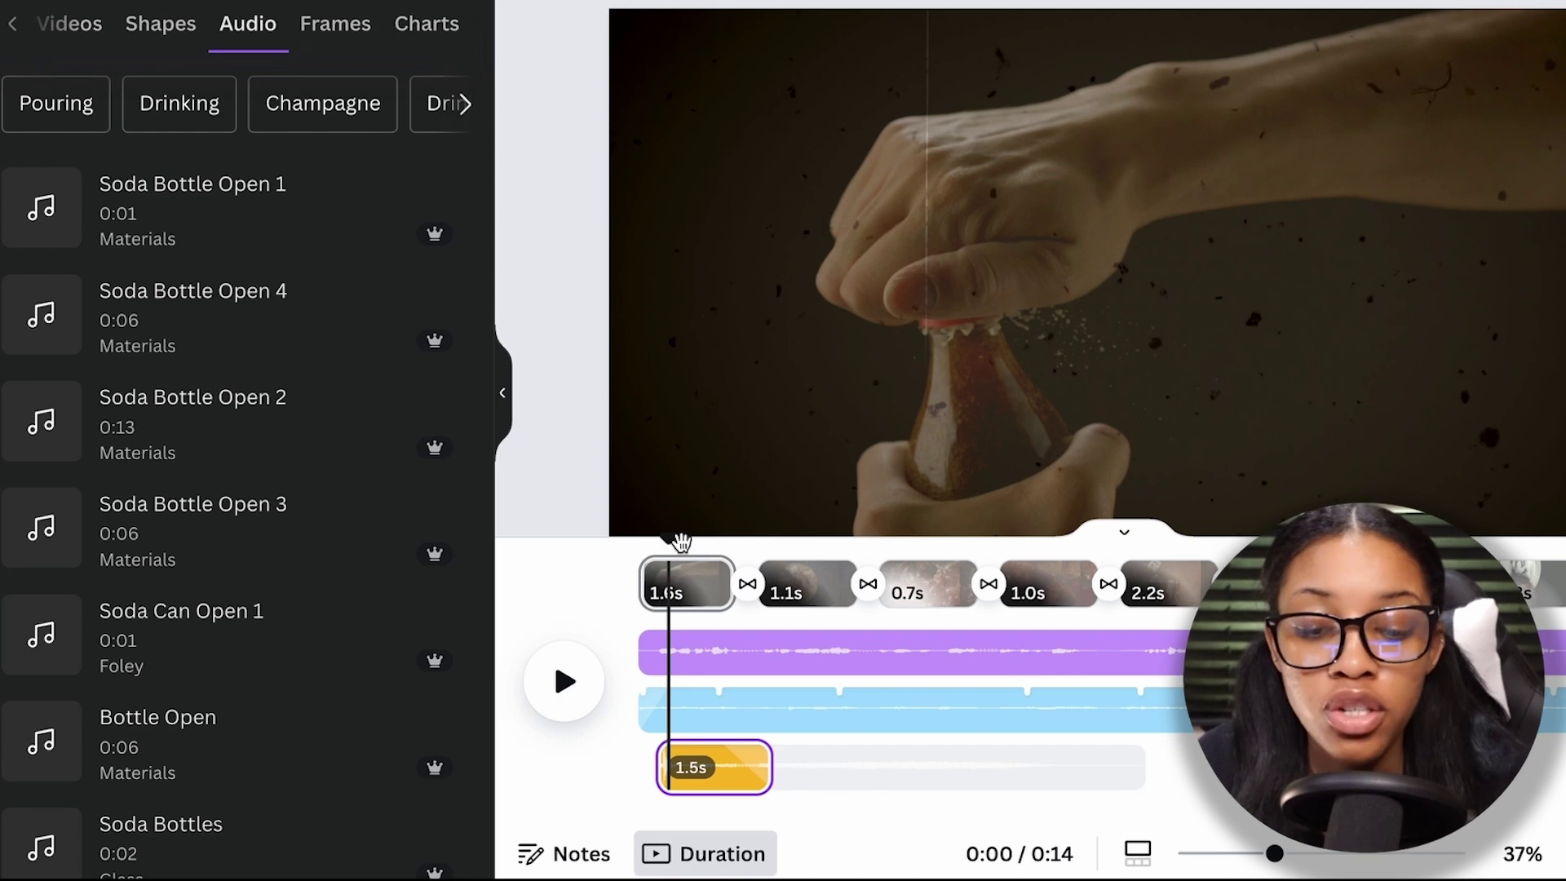
pyautogui.moveTo(682, 542)
pyautogui.mouseDown()
pyautogui.moveTo(796, 542)
pyautogui.moveTo(675, 538)
pyautogui.mouseUp()
pyautogui.moveTo(259, 308)
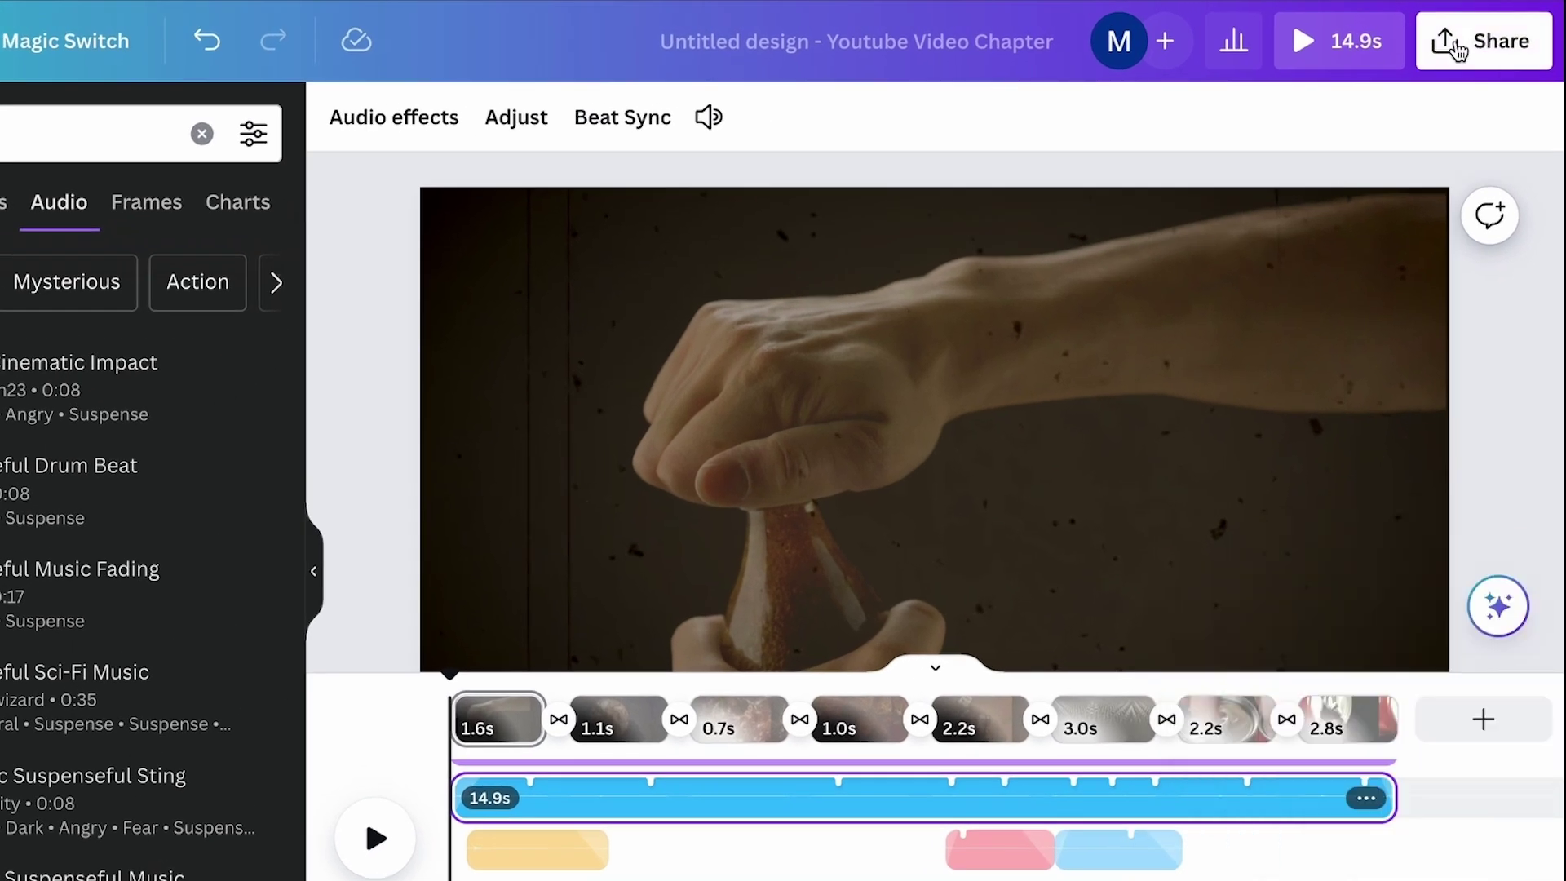
# - Download all 8 pages of the design as a single MP4 video at 1080p (HD) quality
pyautogui.click(1457, 51)
pyautogui.click(1165, 775)
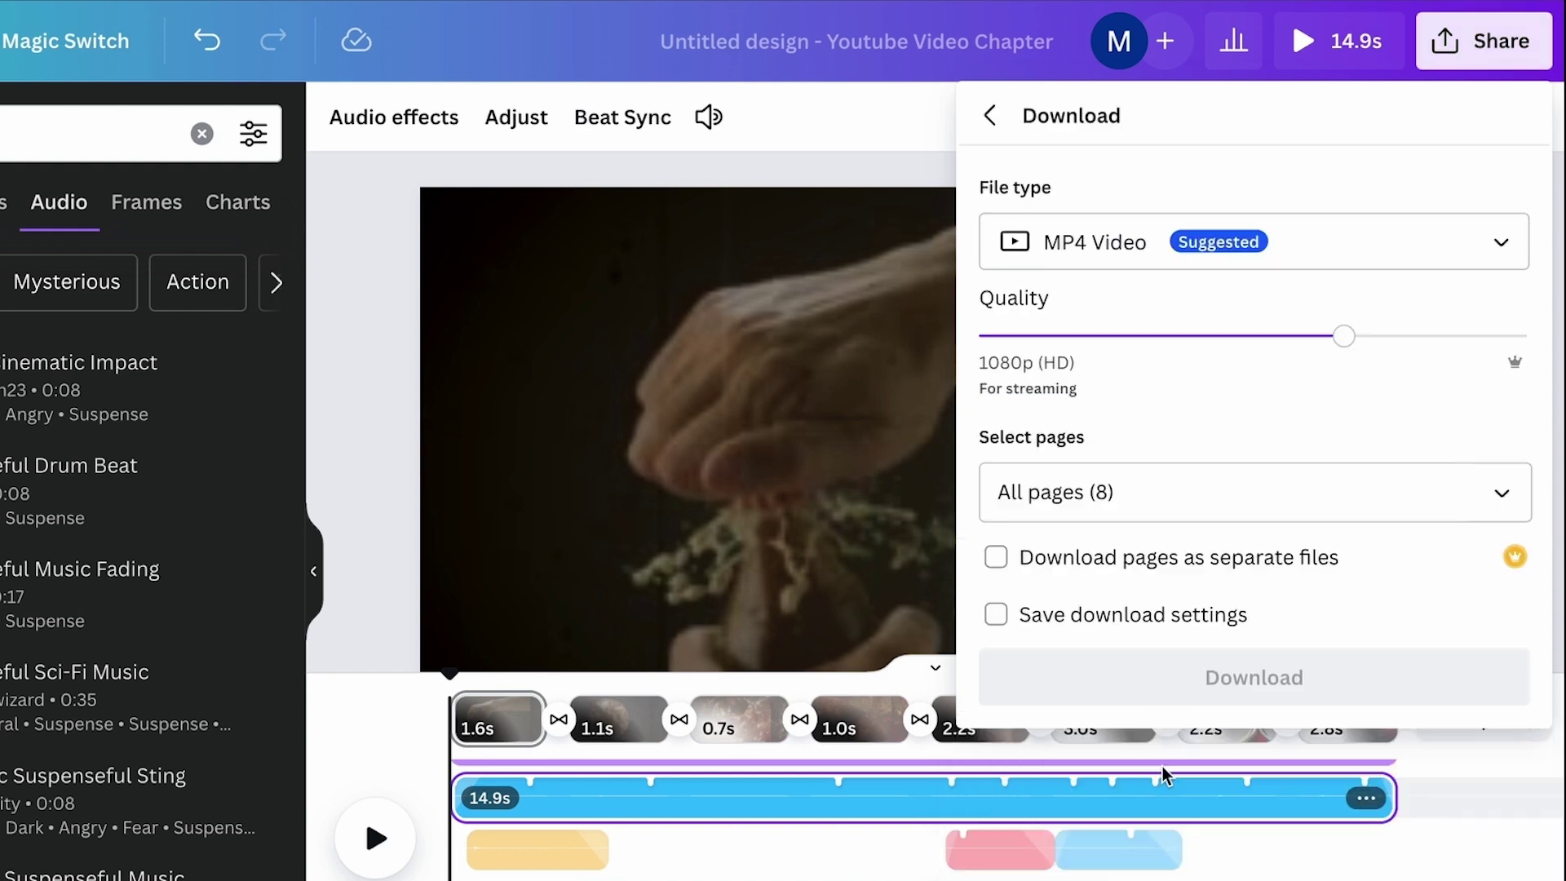
pyautogui.click(1211, 244)
pyautogui.click(1132, 761)
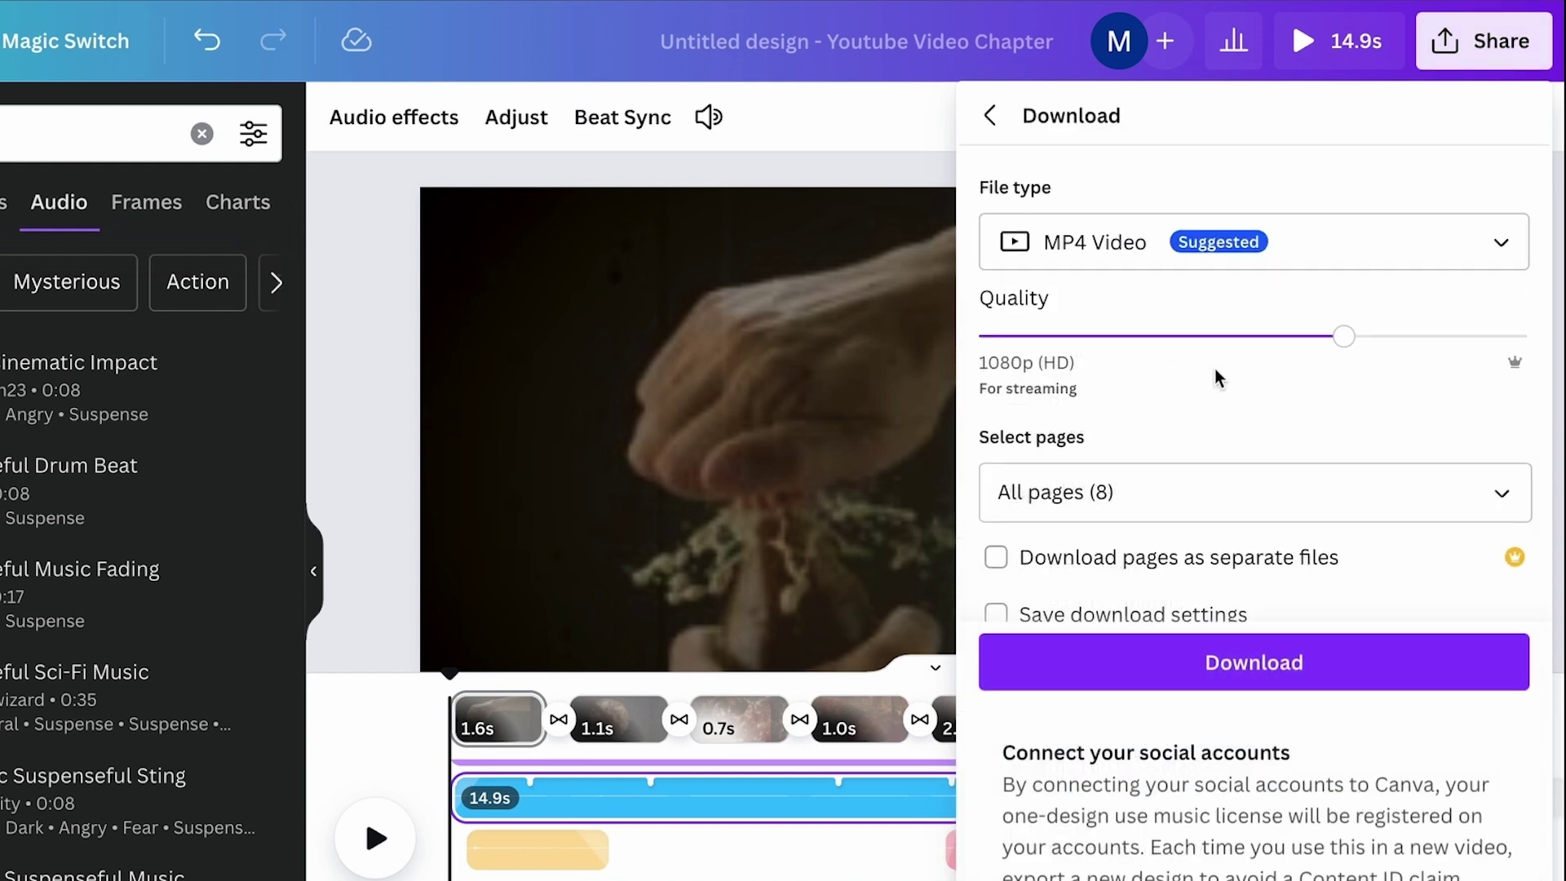
pyautogui.scroll(-1, 1163, 445)
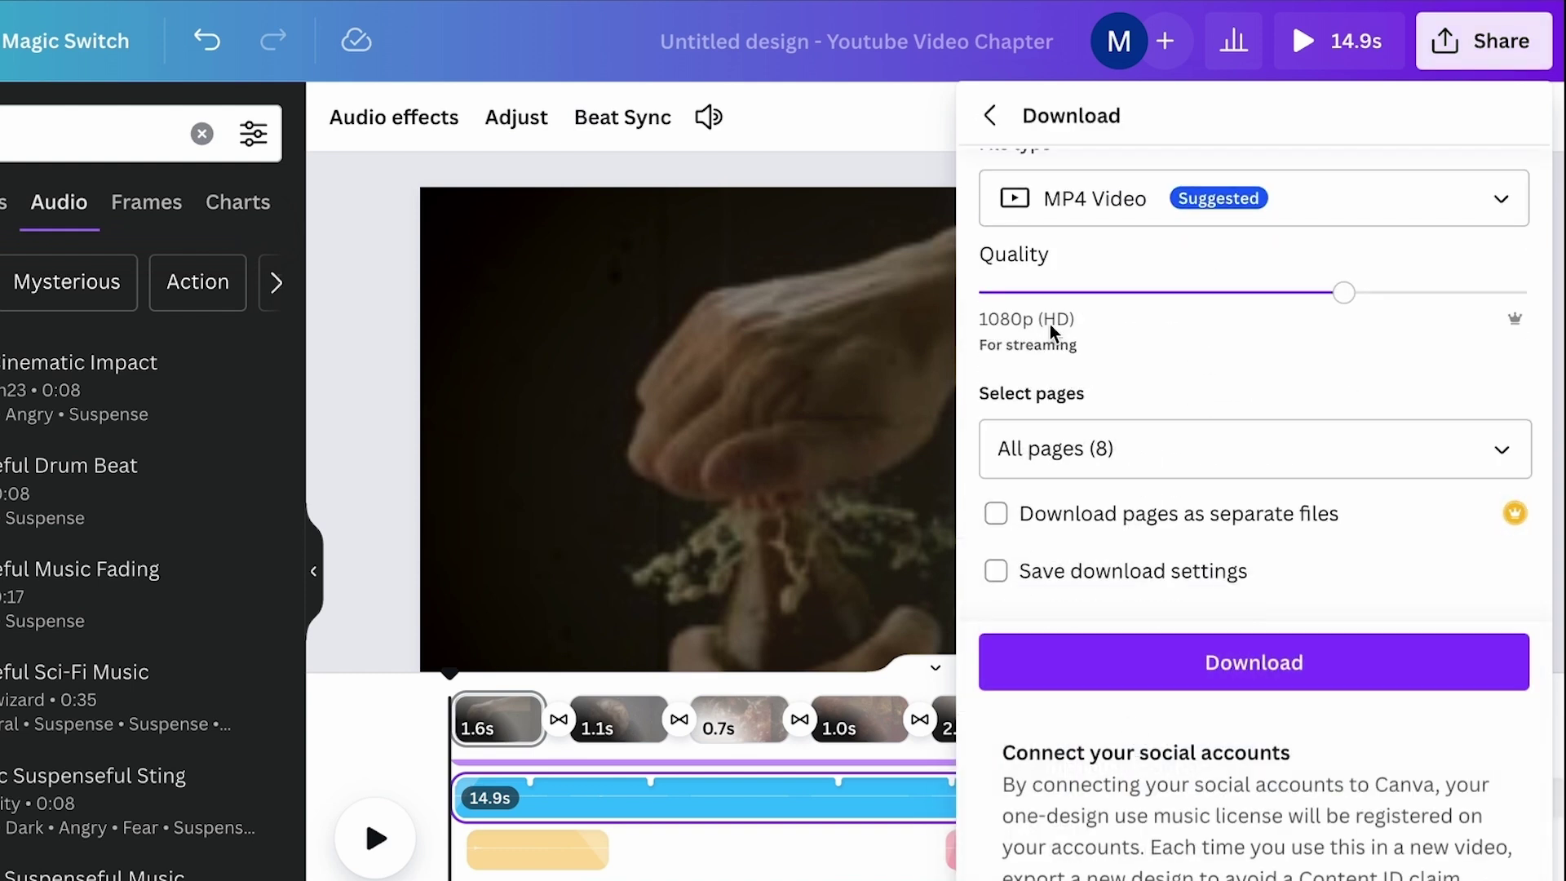
pyautogui.click(1142, 656)
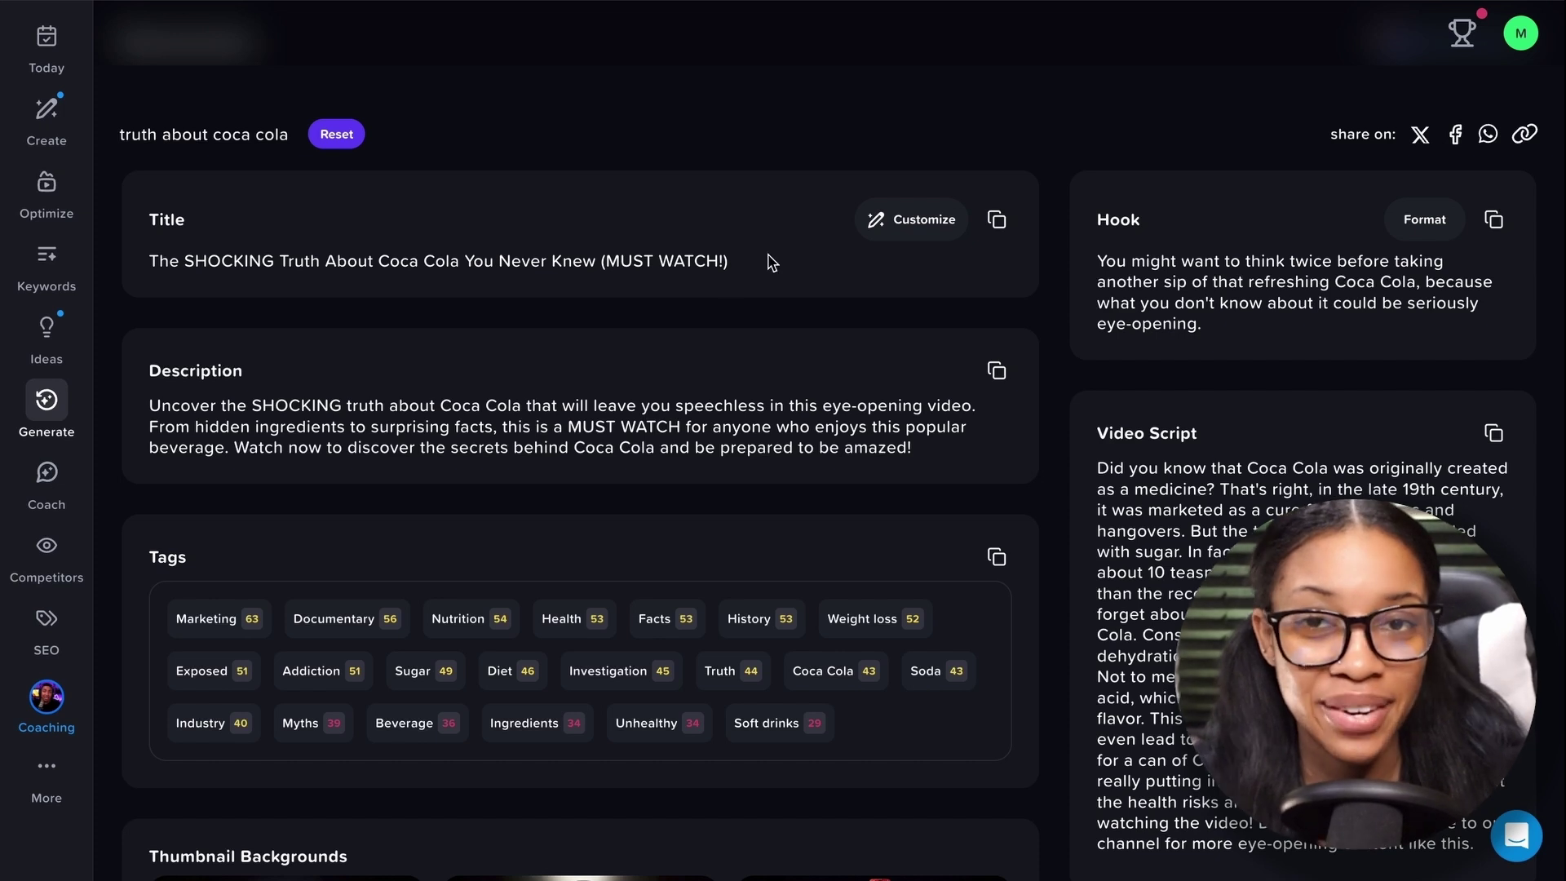
# - On the generated results for "truth about coca cola", review the suggested video title, description and tags, highlighting the title and description text
pyautogui.scroll(1, 758, 312)
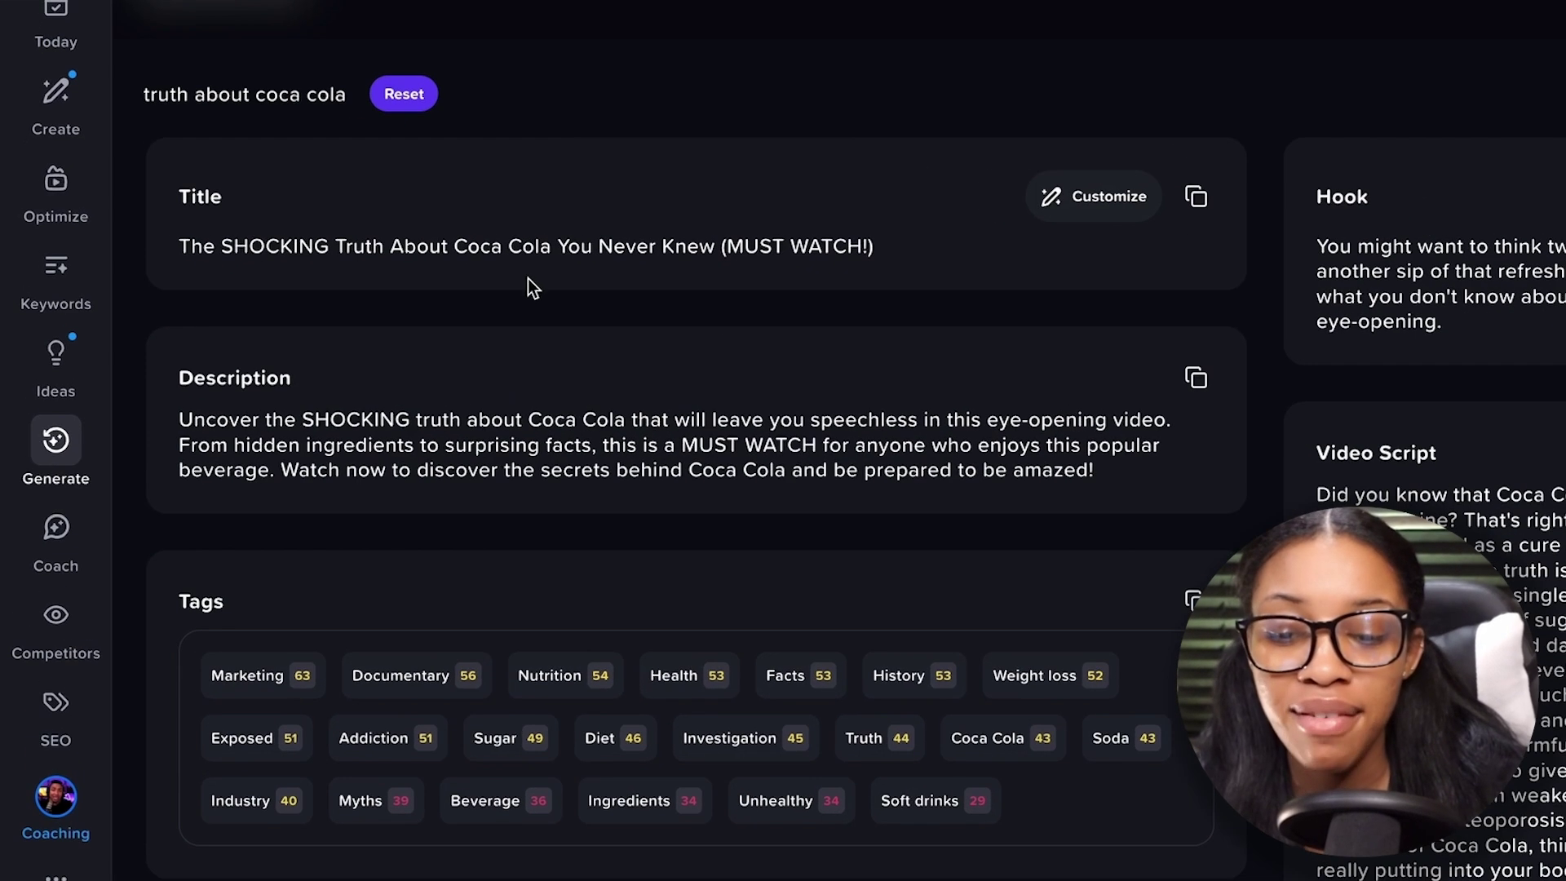
pyautogui.moveTo(152, 318); pyautogui.dragTo(730, 336)
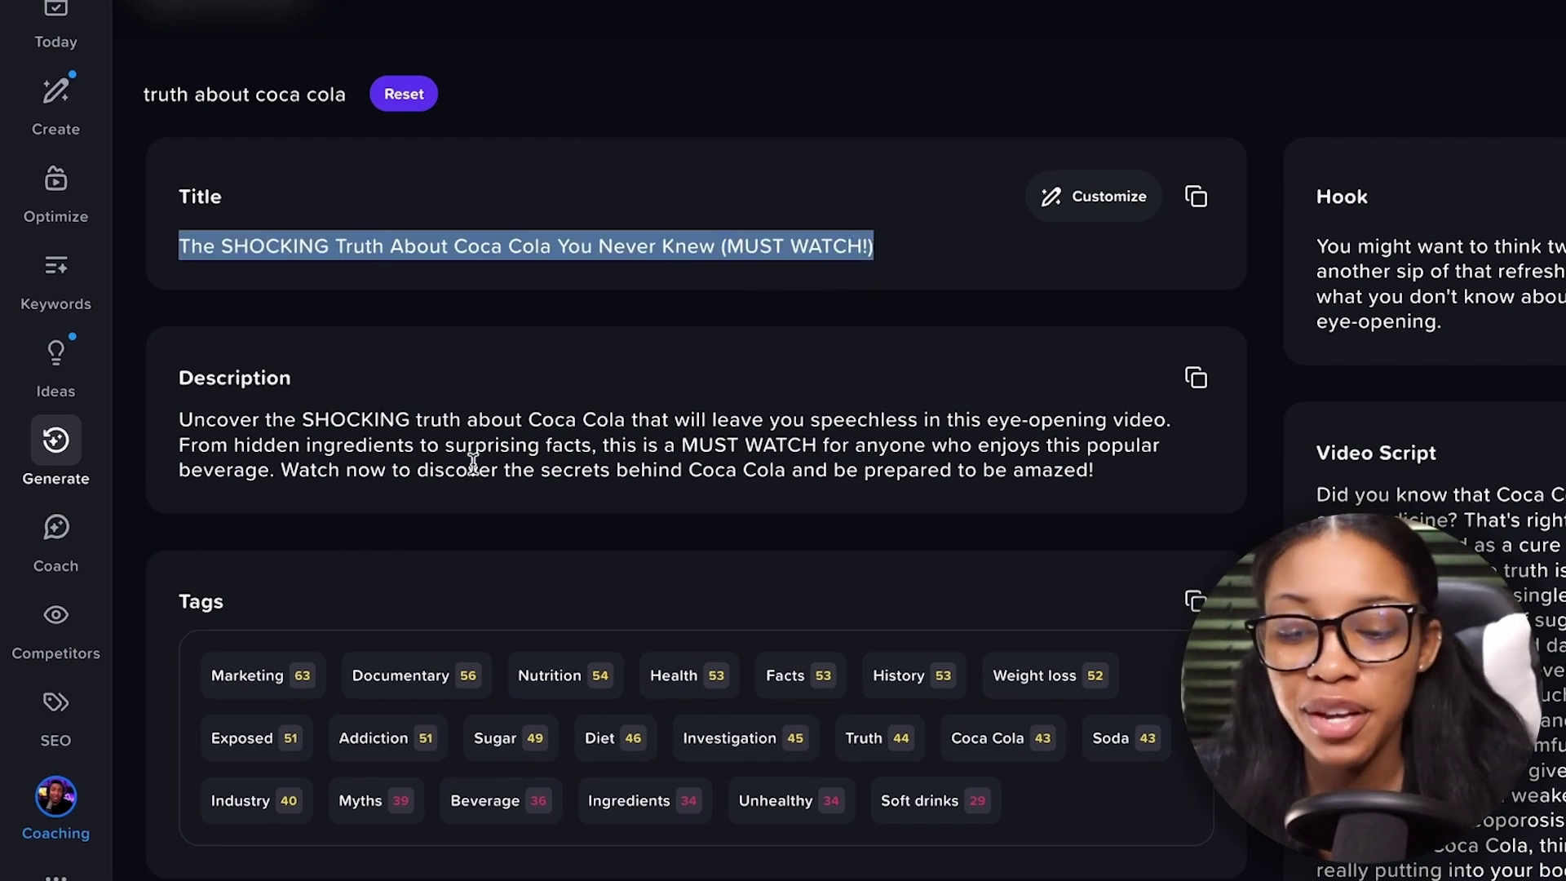
pyautogui.moveTo(180, 419); pyautogui.dragTo(1128, 501)
pyautogui.scroll(-2, 979, 326)
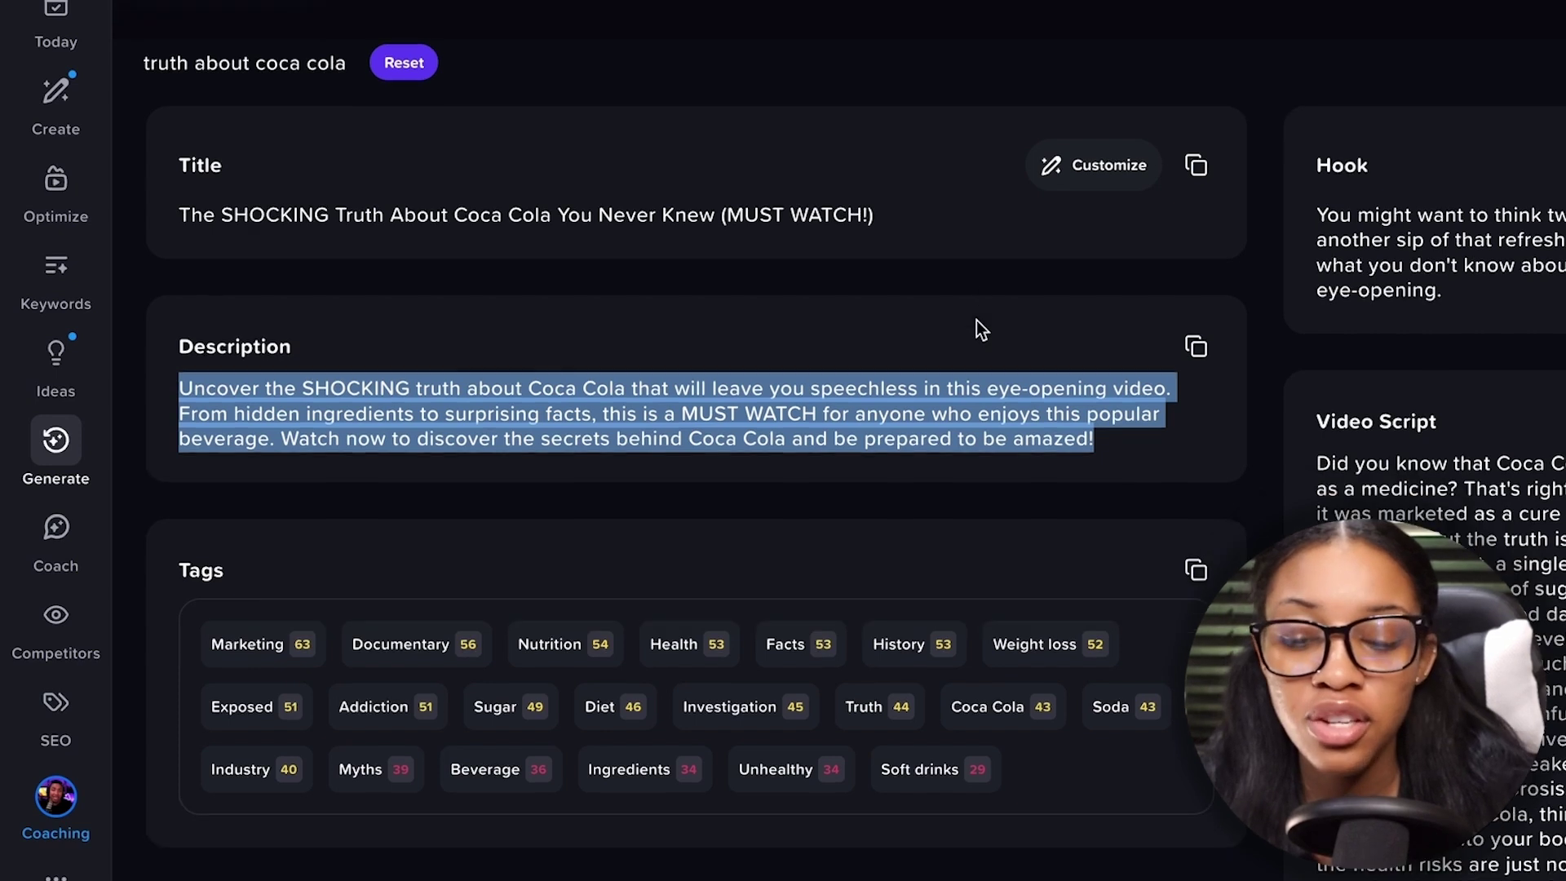
pyautogui.scroll(2, 899, 538)
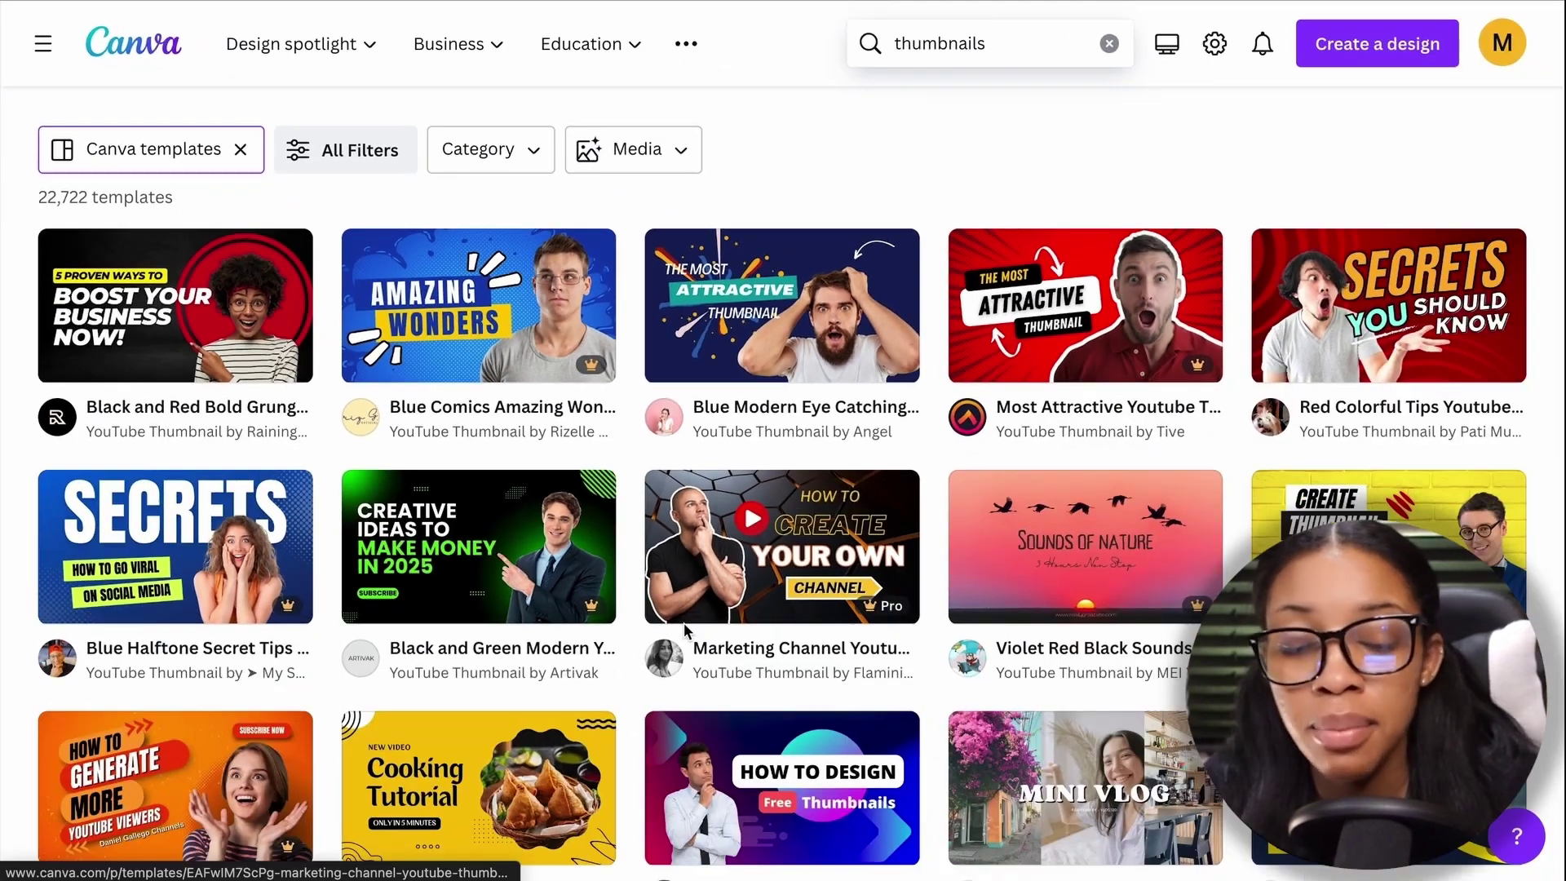
# - In Canva, browse the template results for "thumbnails" to examine YouTube thumbnail designs
pyautogui.scroll(-10, 855, 790)
pyautogui.scroll(-15, 685, 628)
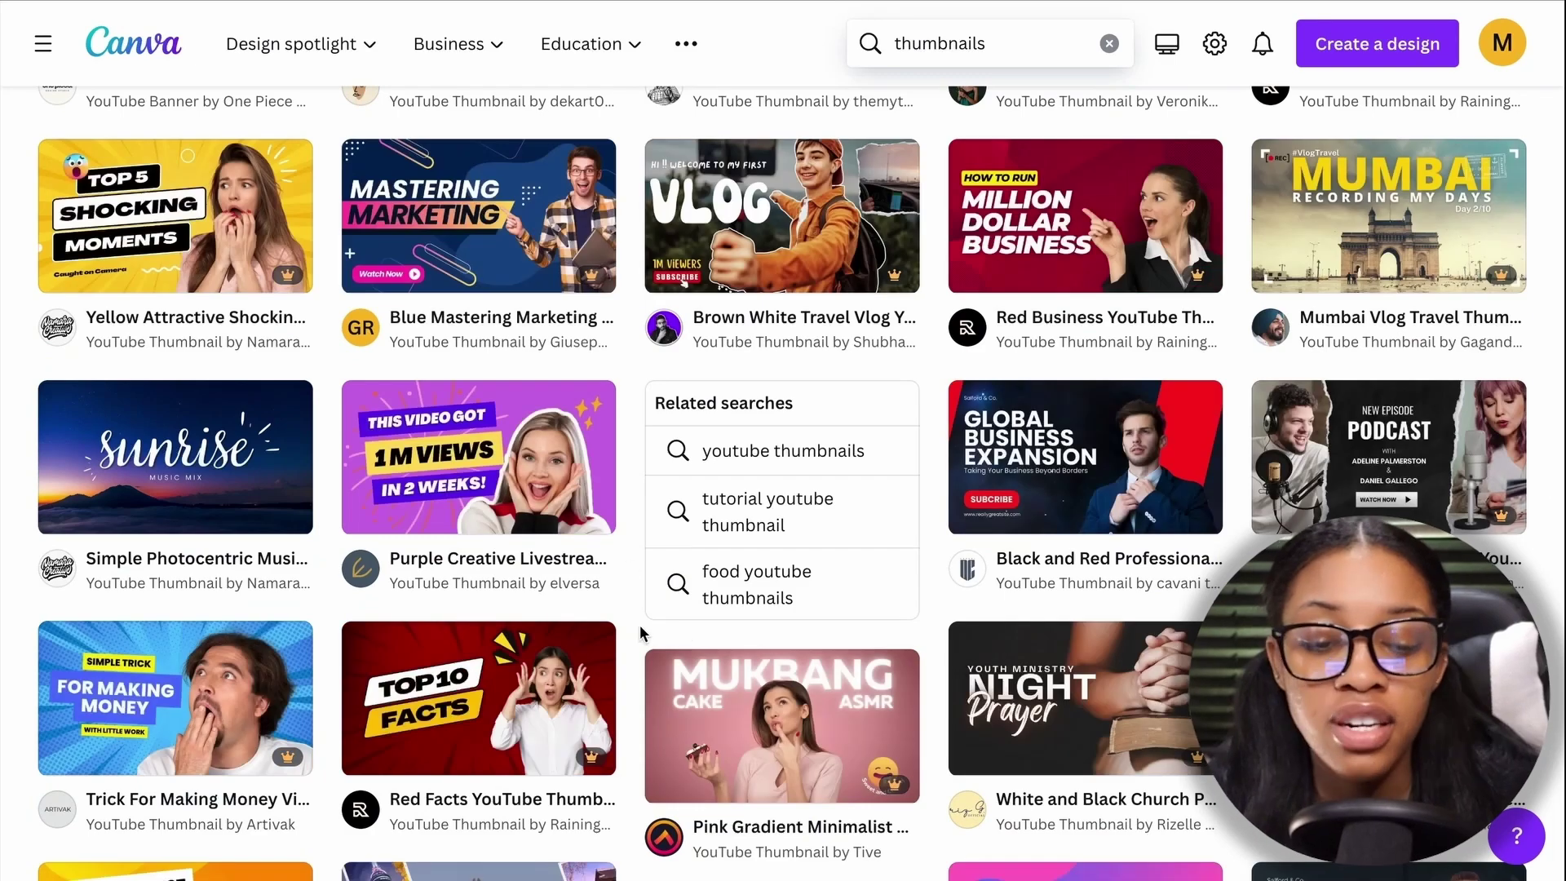
pyautogui.scroll(-2, 641, 632)
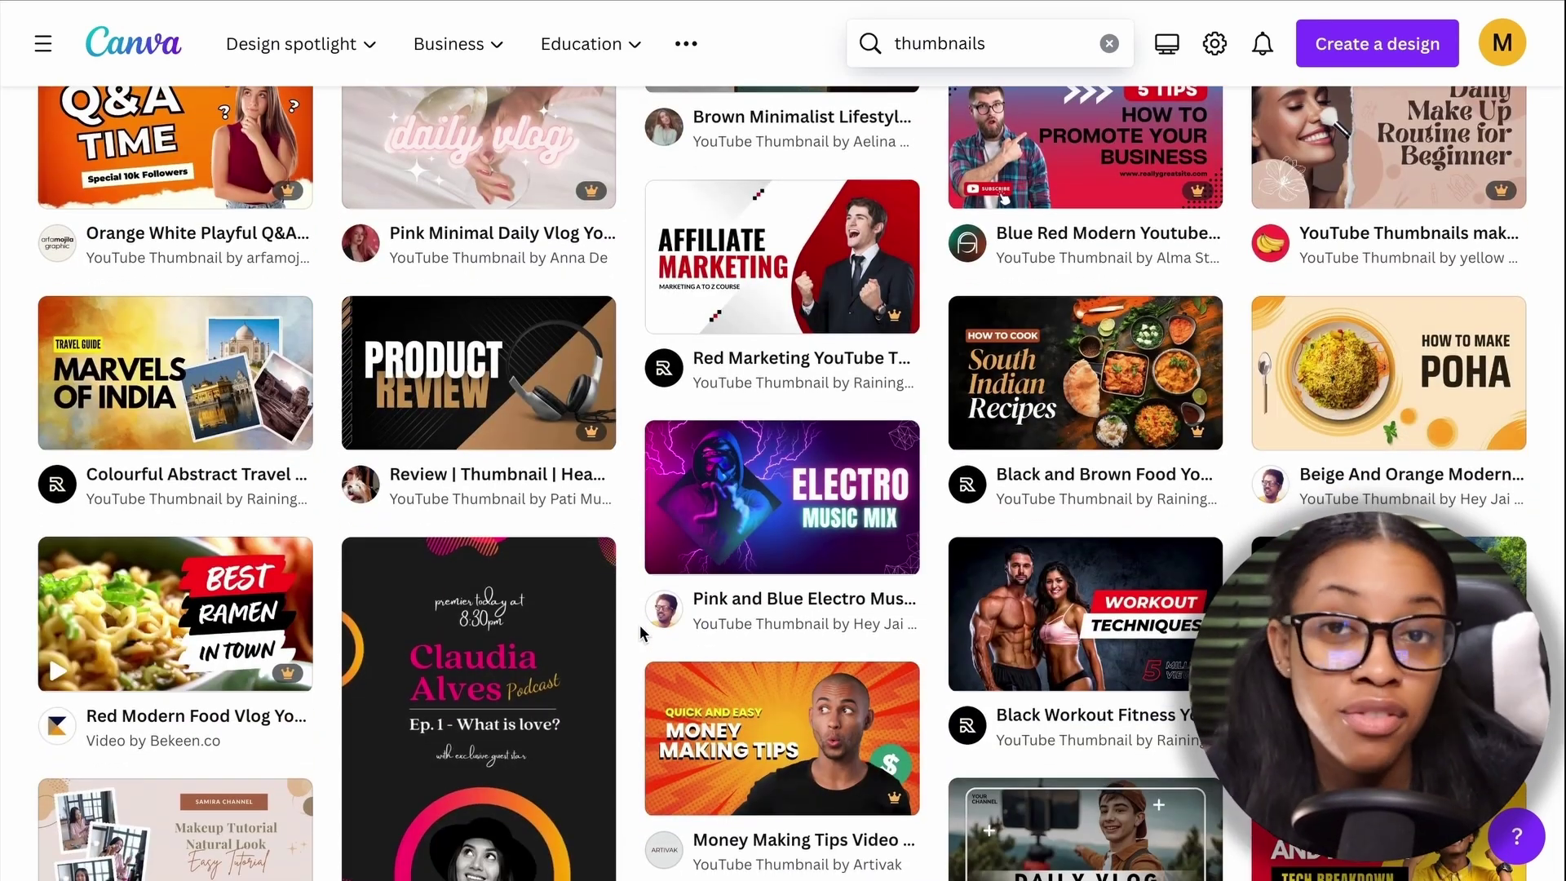